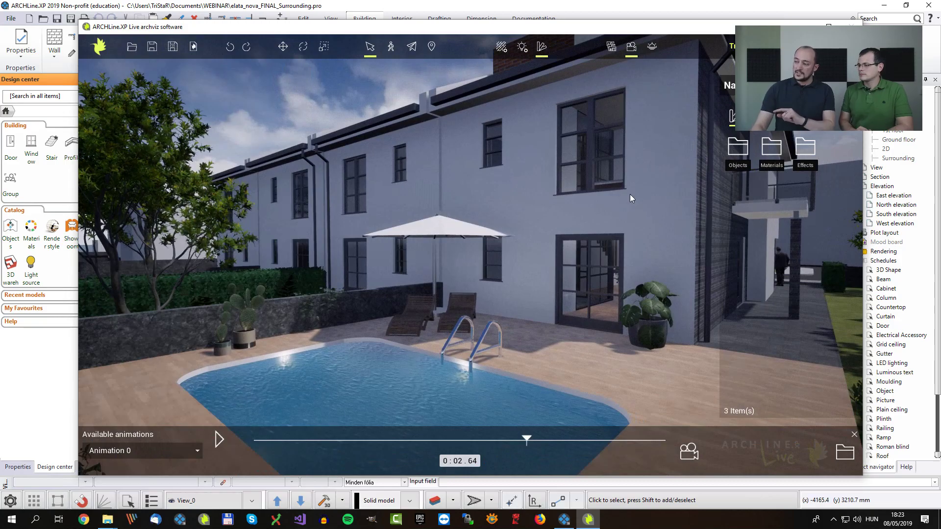
# Exit ARCHLine.XP Live and return to the house model in ARCHLine.XP
pyautogui.click(852, 26)
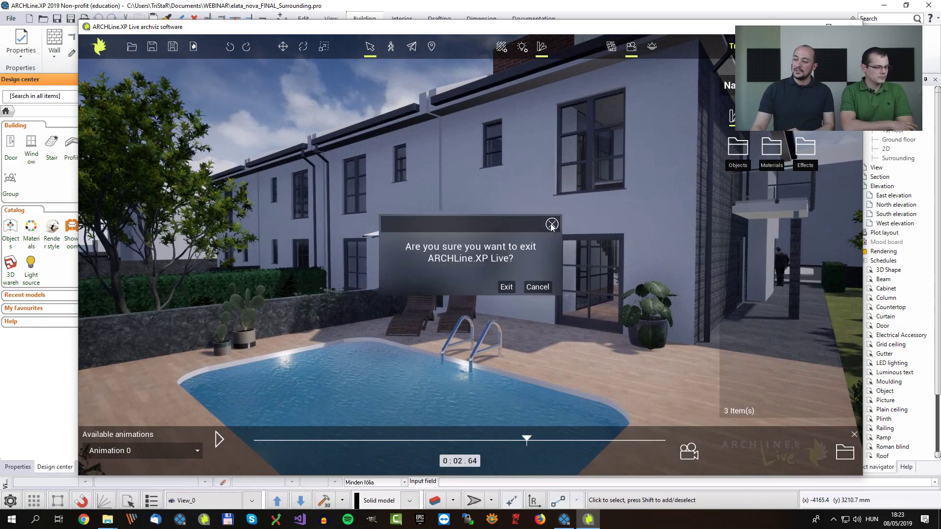
pyautogui.click(506, 287)
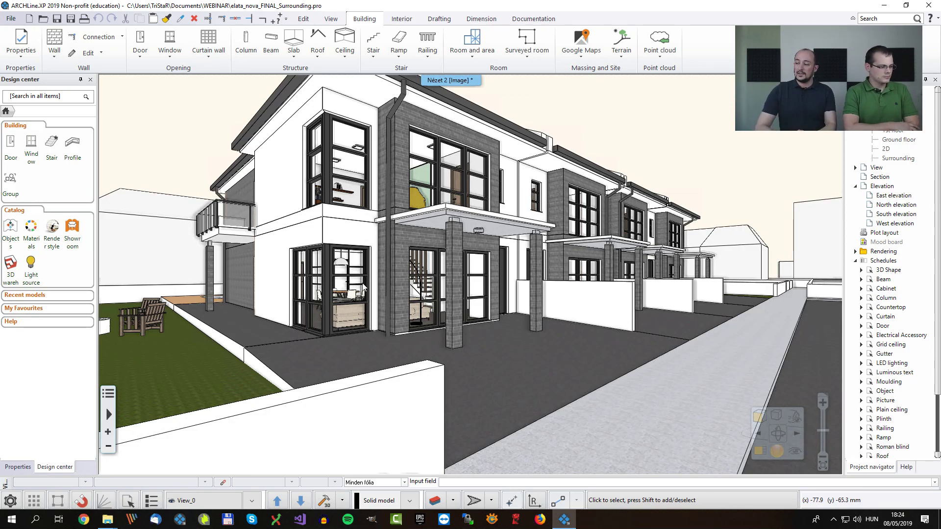
# Look up the material assigned to the upper-floor side wall of the end house
pyautogui.moveTo(498, 292)
pyautogui.mouseDown(button='right')
pyautogui.moveTo(517, 297)
pyautogui.moveTo(490, 297)
pyautogui.mouseUp(button='right')
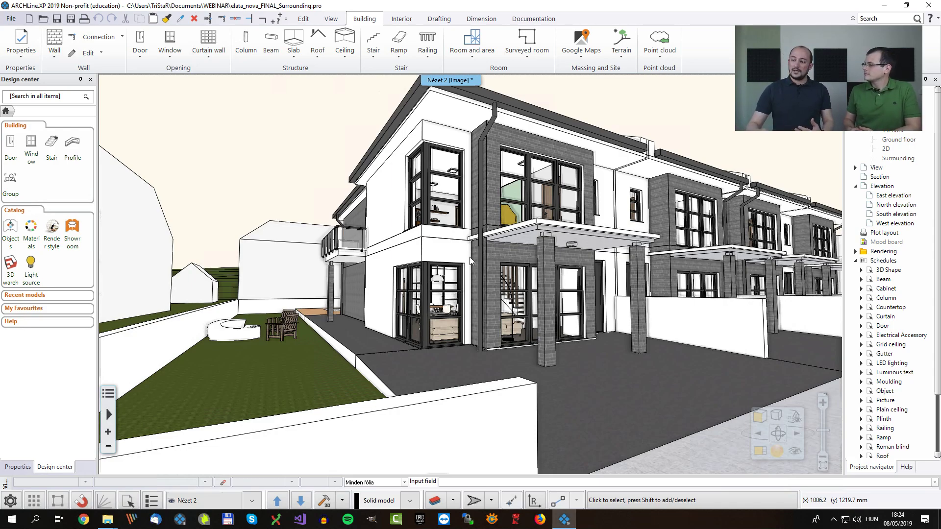
pyautogui.rightClick(384, 219)
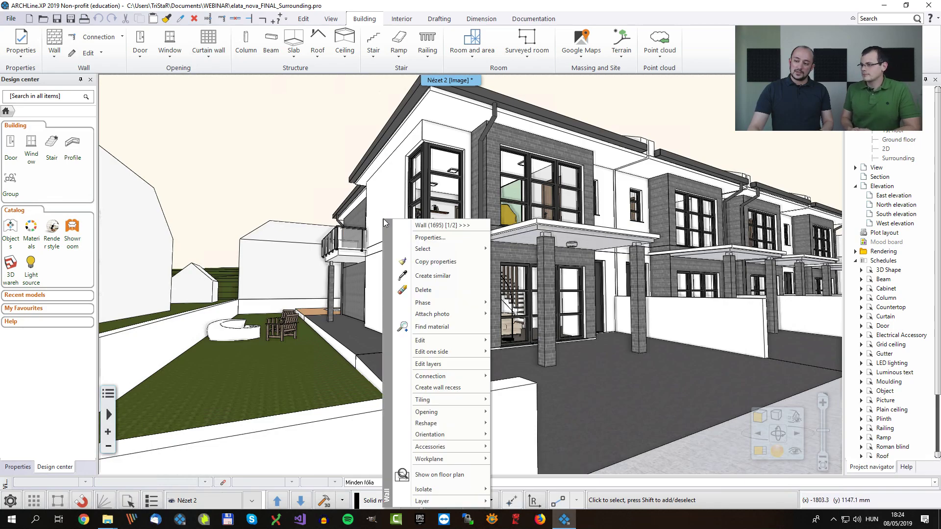
pyautogui.click(443, 327)
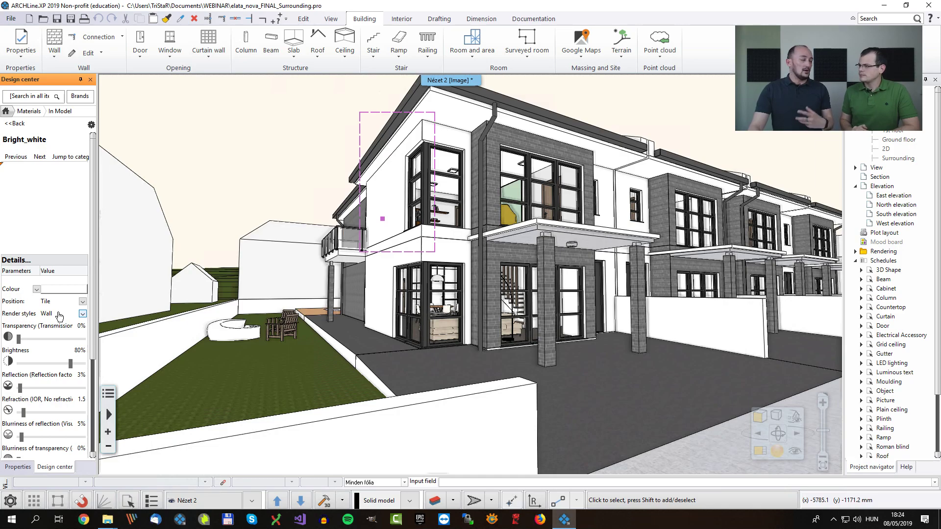
# Apply the Frosted glass render style to the glass of the upper-floor corner window, then return to the catalog start page
pyautogui.click(15, 124)
pyautogui.click(6, 112)
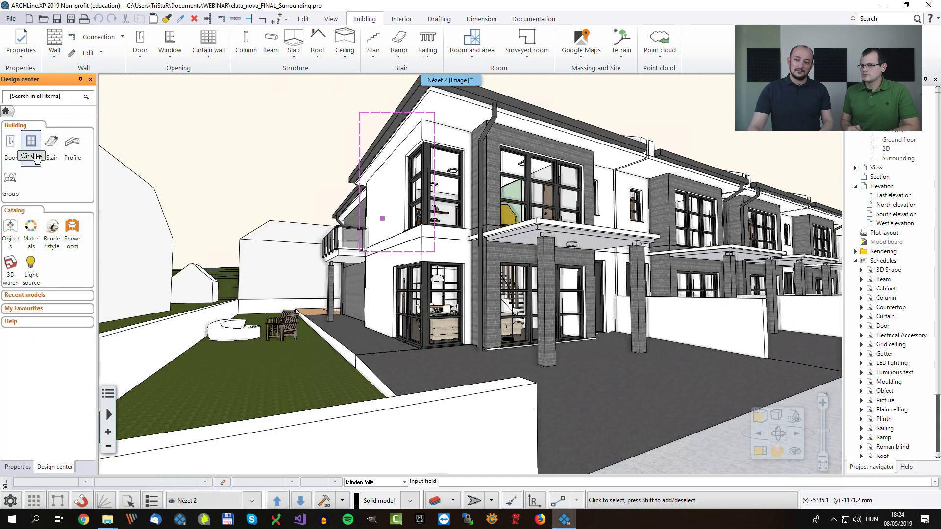
pyautogui.click(54, 238)
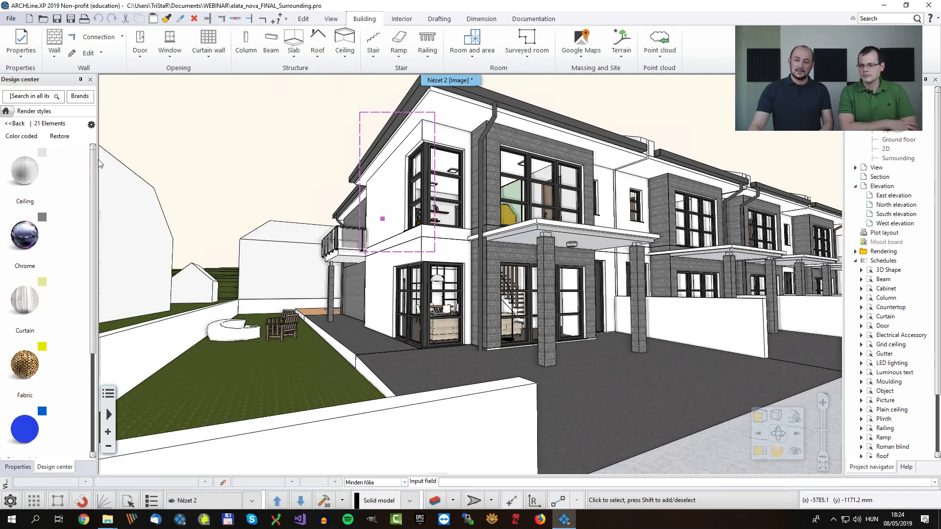
pyautogui.moveTo(98, 161); pyautogui.dragTo(110, 161)
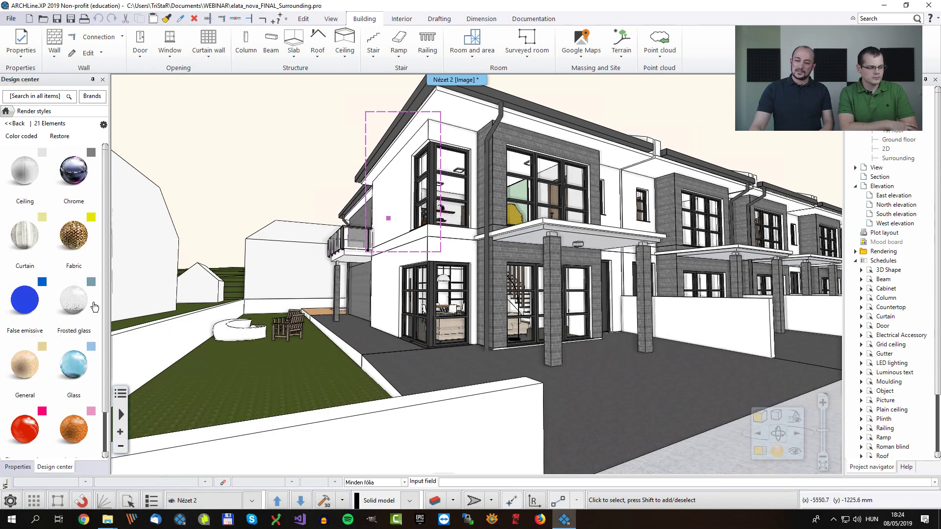
pyautogui.moveTo(73, 301); pyautogui.dragTo(424, 193)
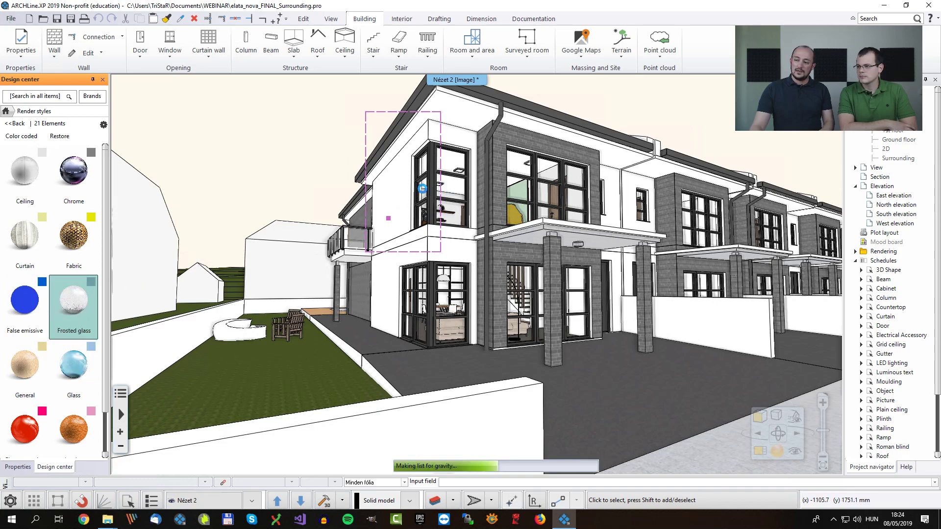
pyautogui.click(424, 194)
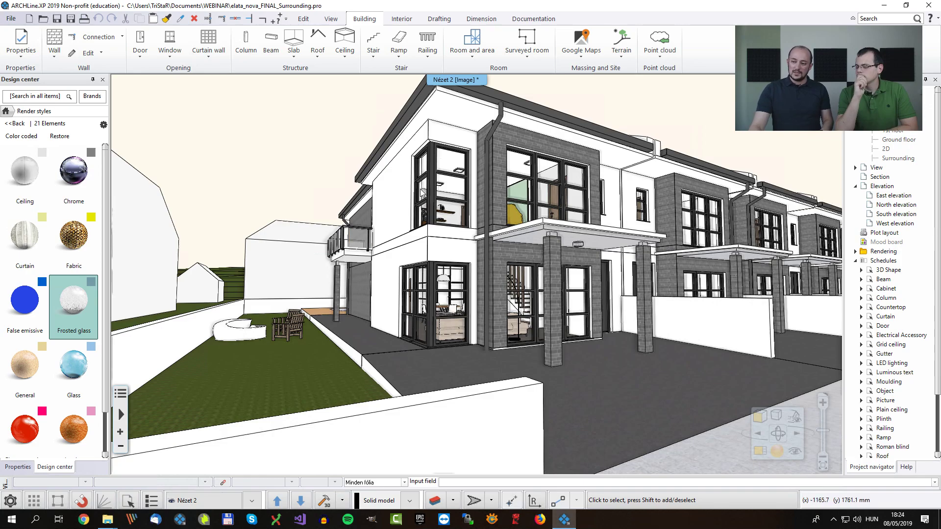
pyautogui.moveTo(422, 189)
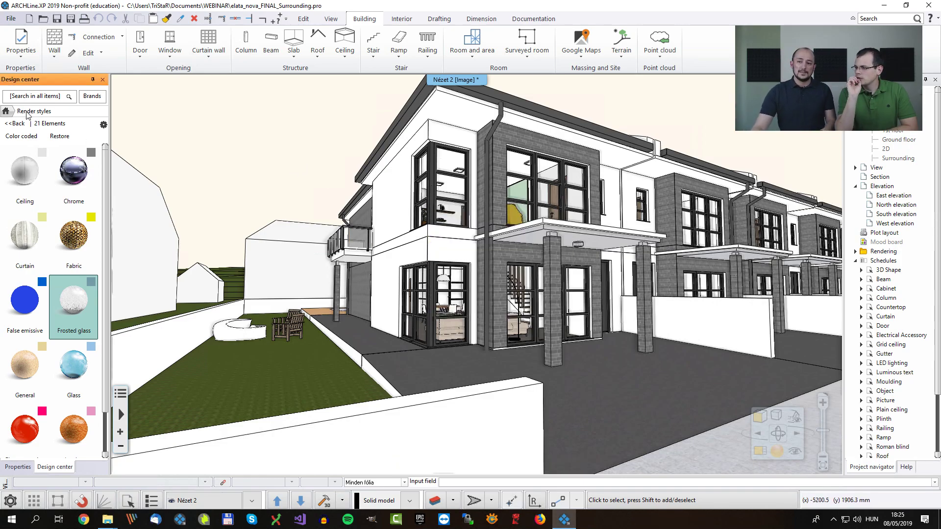
pyautogui.click(6, 112)
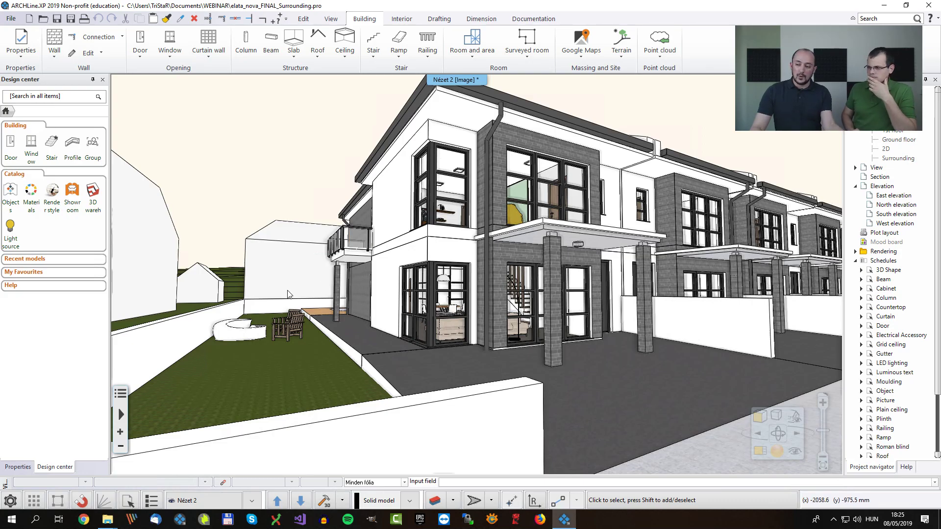
# Look up the material of the swimming pool's water surface behind the house
pyautogui.moveTo(323, 311); pyautogui.dragTo(318, 373, button='middle')
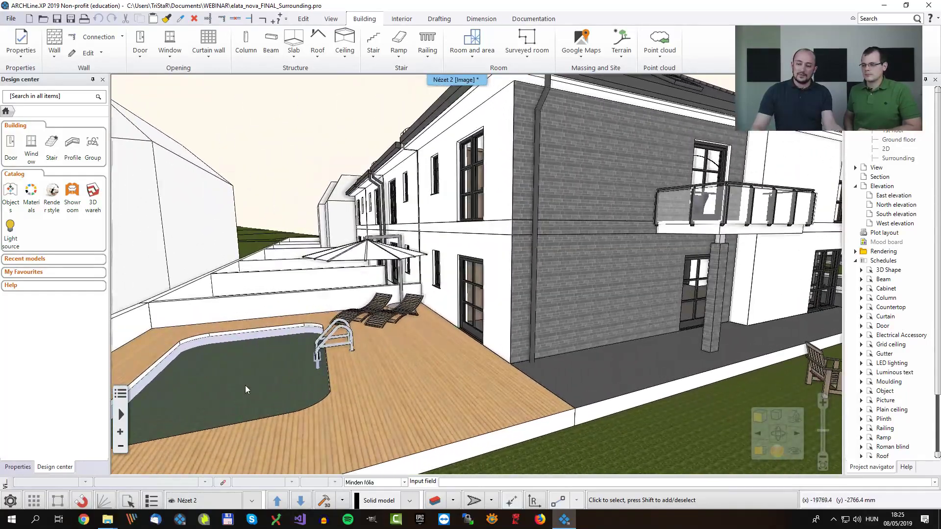
pyautogui.rightClick(246, 385)
pyautogui.click(294, 218)
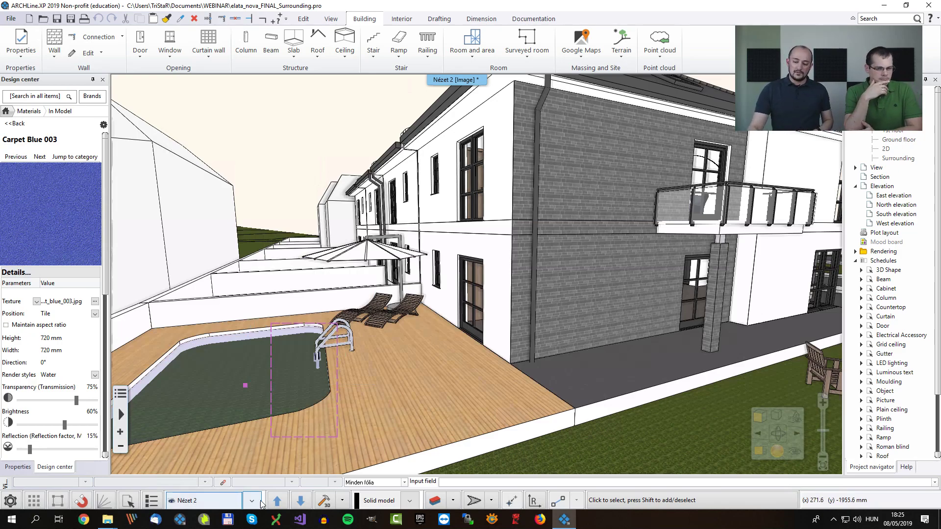
# Step through the saved perspective views, including Nézet_5 and Nézet_6, and return to the exterior View_0
pyautogui.click(280, 504)
pyautogui.click(280, 503)
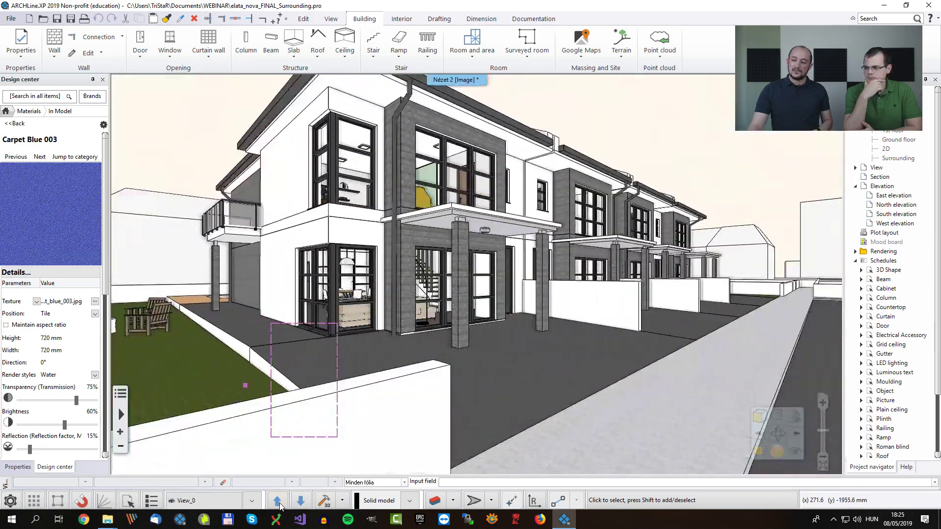
pyautogui.click(300, 417)
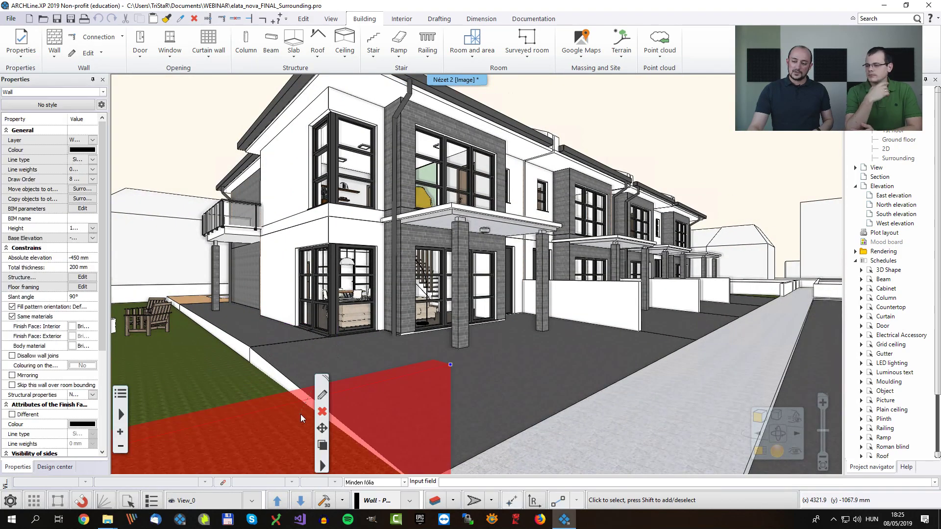
pyautogui.click(281, 501)
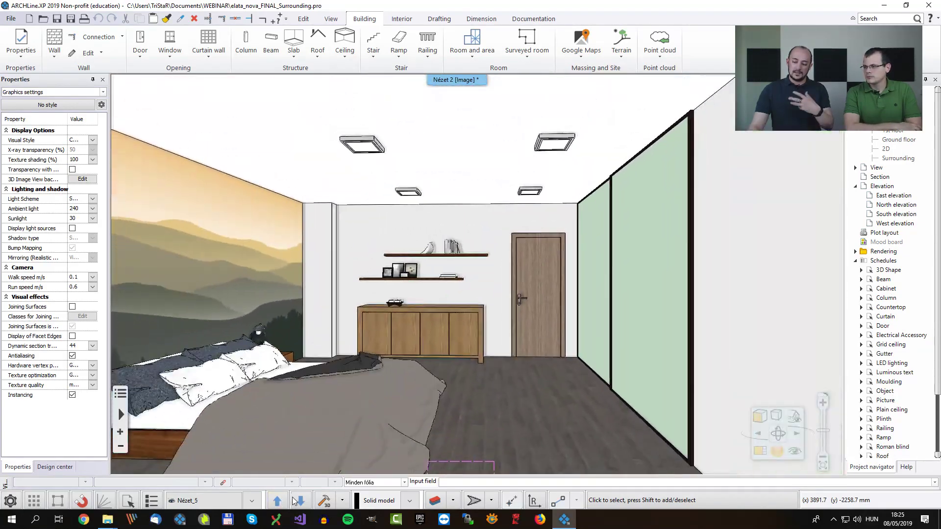
pyautogui.click(297, 499)
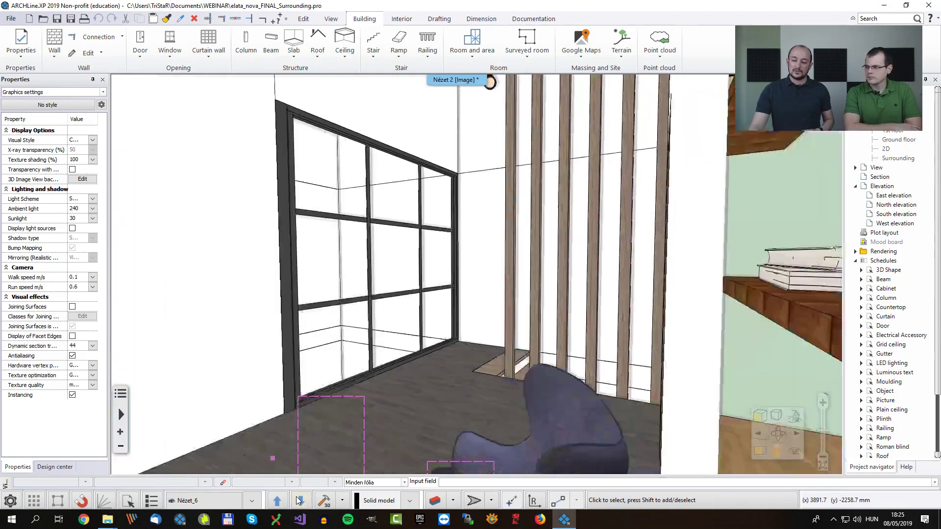
pyautogui.click(297, 499)
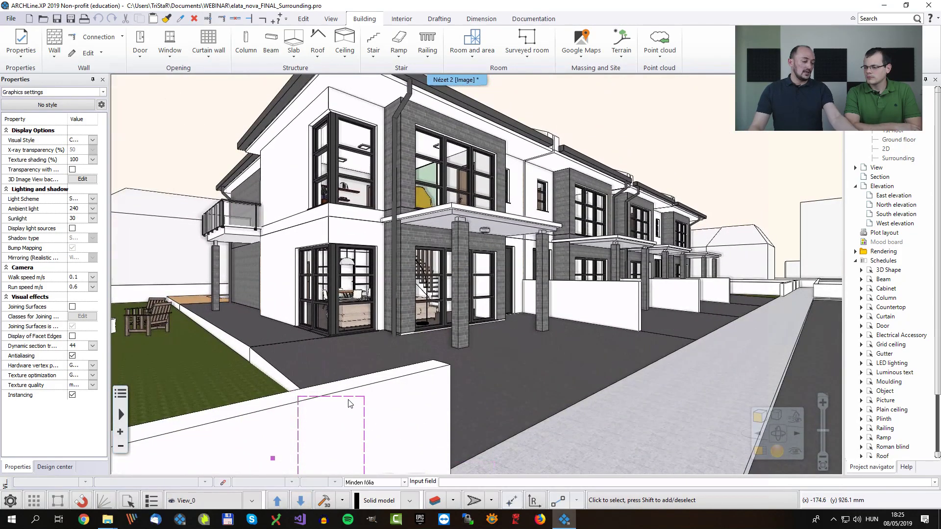
pyautogui.press('Escape')
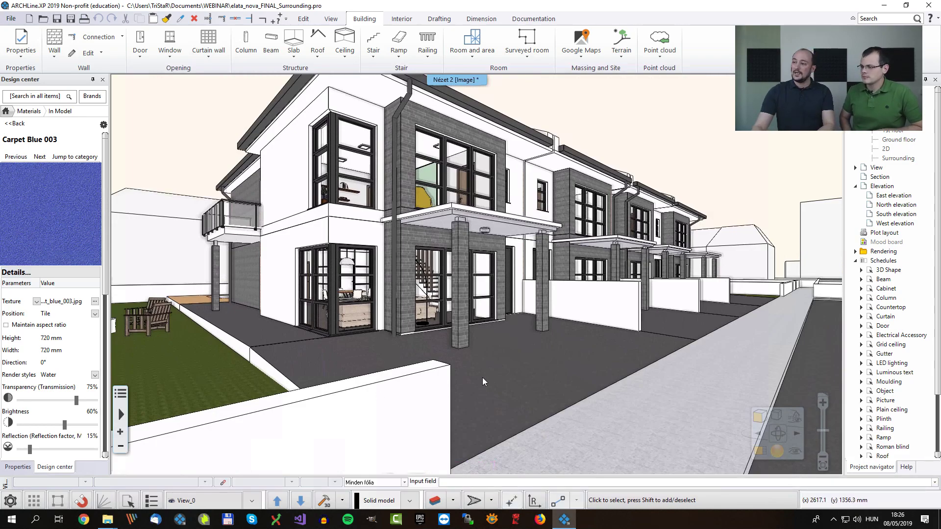
# Set the shadow simulation's time to about 08:10 and move its date later in the year
pyautogui.click(331, 19)
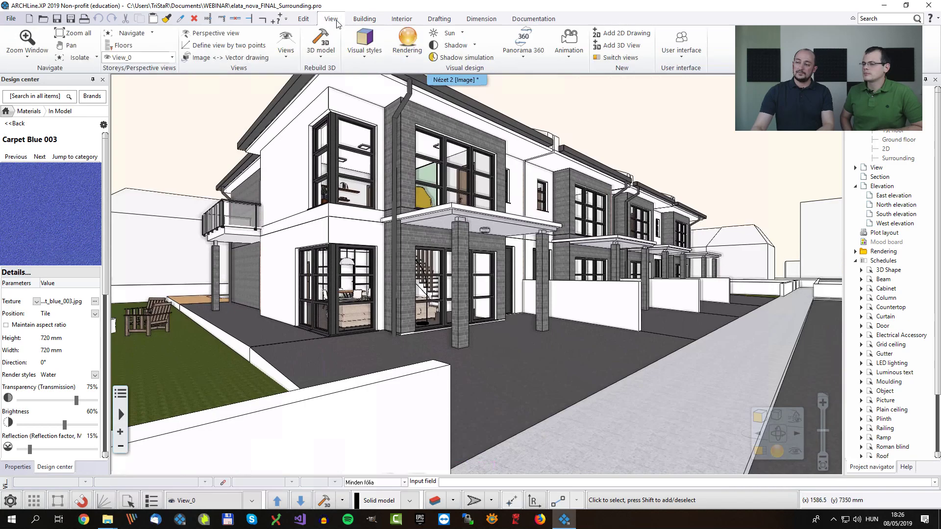
pyautogui.click(443, 60)
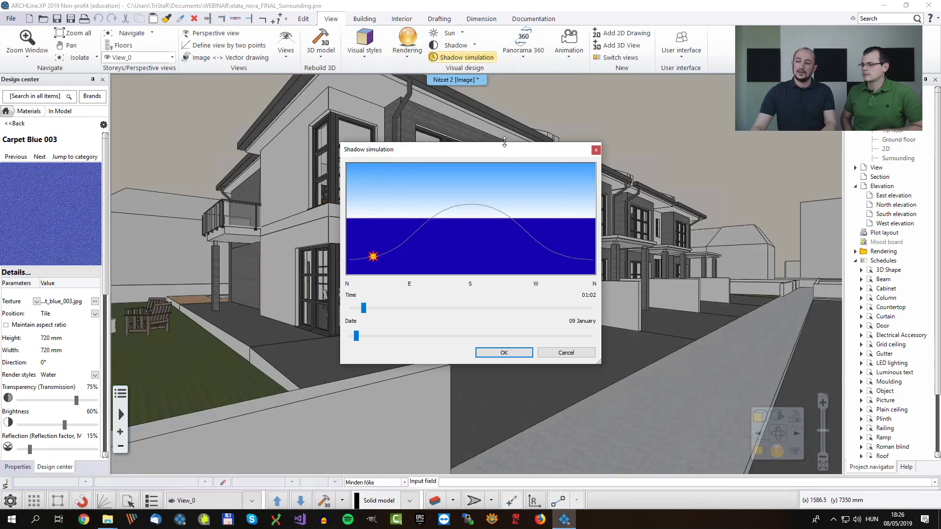
pyautogui.moveTo(363, 308); pyautogui.dragTo(436, 308)
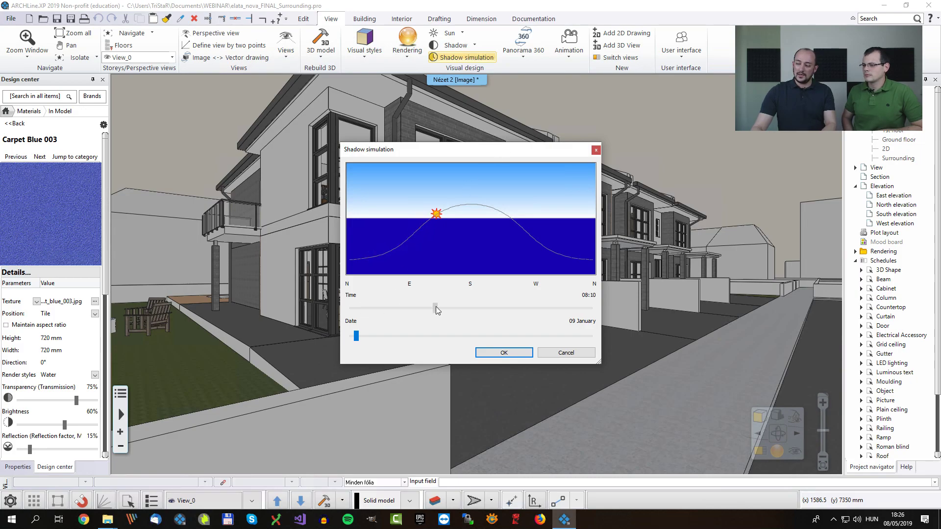
pyautogui.moveTo(357, 336); pyautogui.dragTo(446, 334)
pyautogui.click(504, 353)
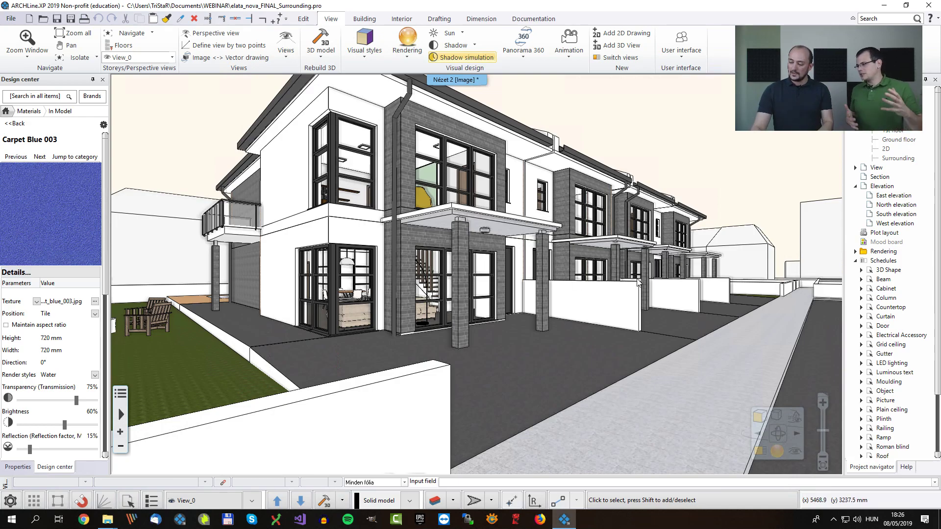
# Show the floor plan beside the 3D view and create an animation from the curved spline path in front of the houses
pyautogui.click(758, 451)
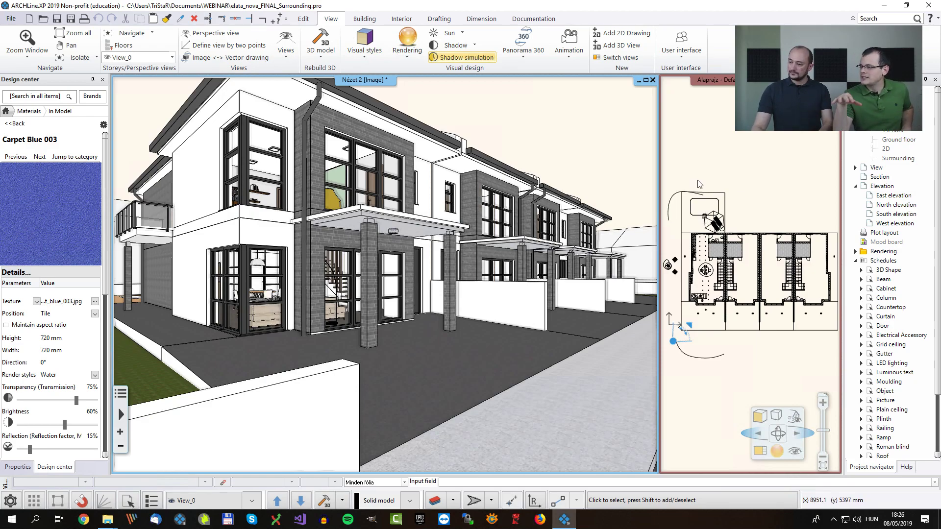
pyautogui.rightClick(715, 361)
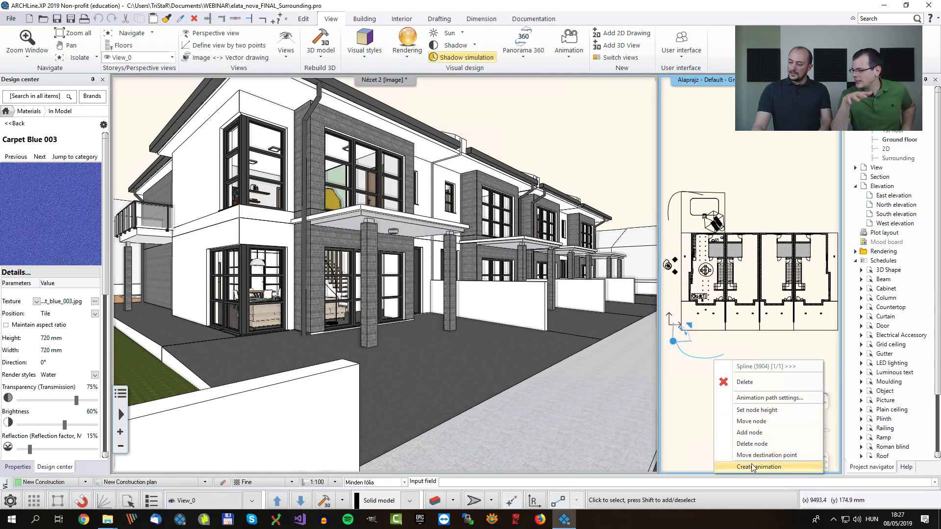
pyautogui.click(759, 466)
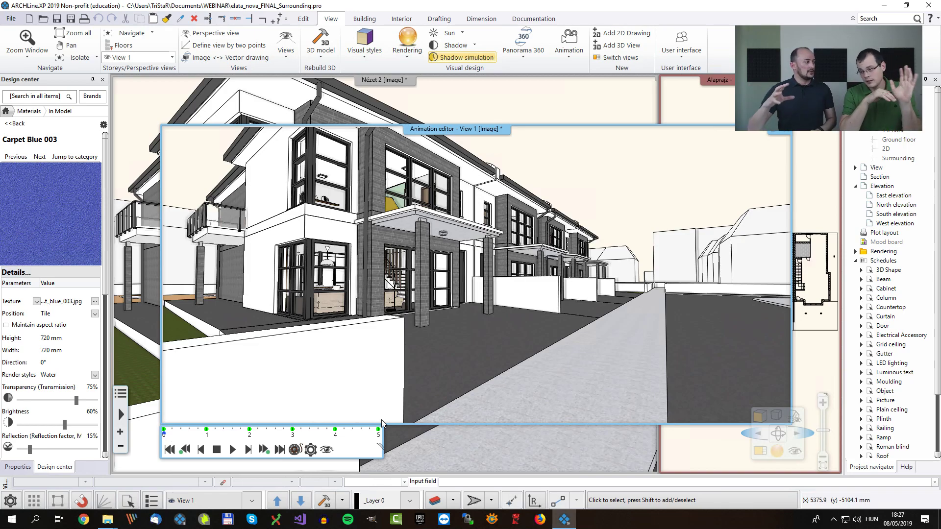
pyautogui.click(572, 60)
pyautogui.moveTo(573, 98)
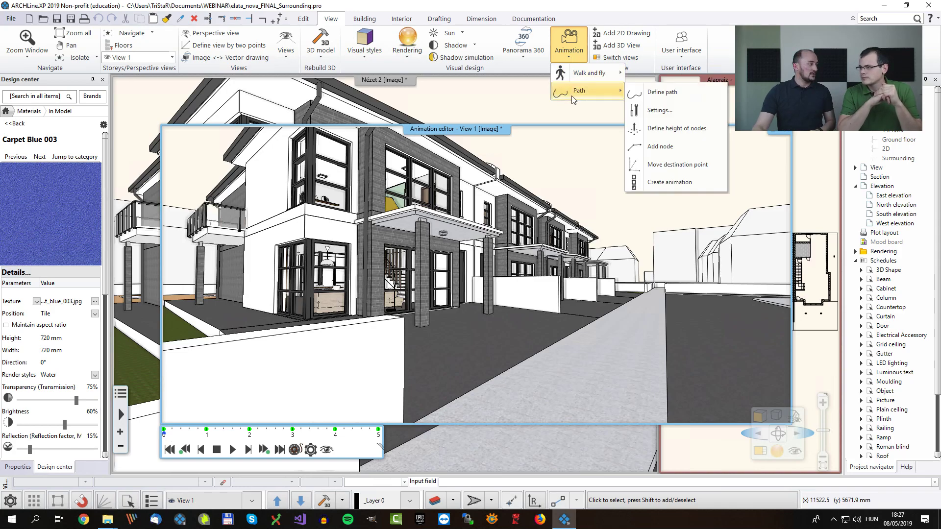
pyautogui.click(690, 70)
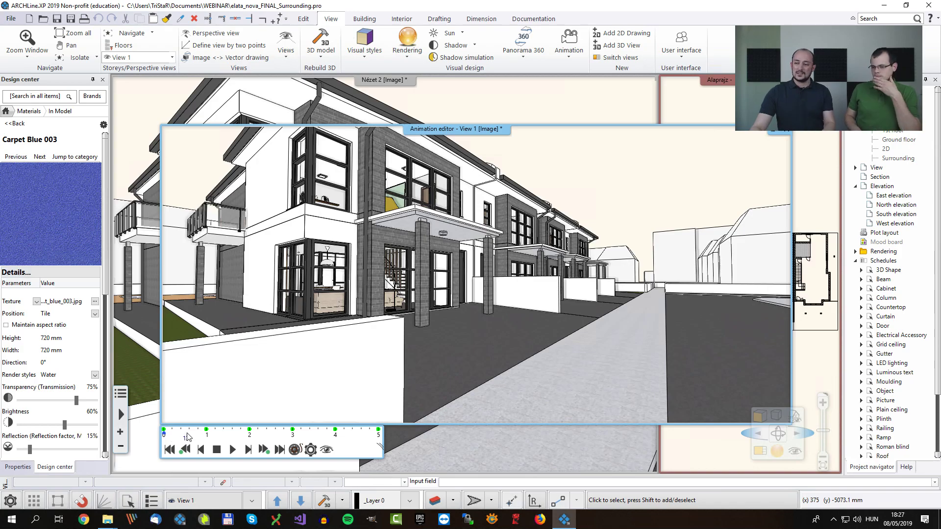
# Preview the camera path by scrubbing the animation timeline to between 3 and 4, and close the animation editor
pyautogui.moveTo(201, 438)
pyautogui.mouseDown()
pyautogui.moveTo(330, 441)
pyautogui.moveTo(289, 441)
pyautogui.moveTo(323, 443)
pyautogui.mouseUp()
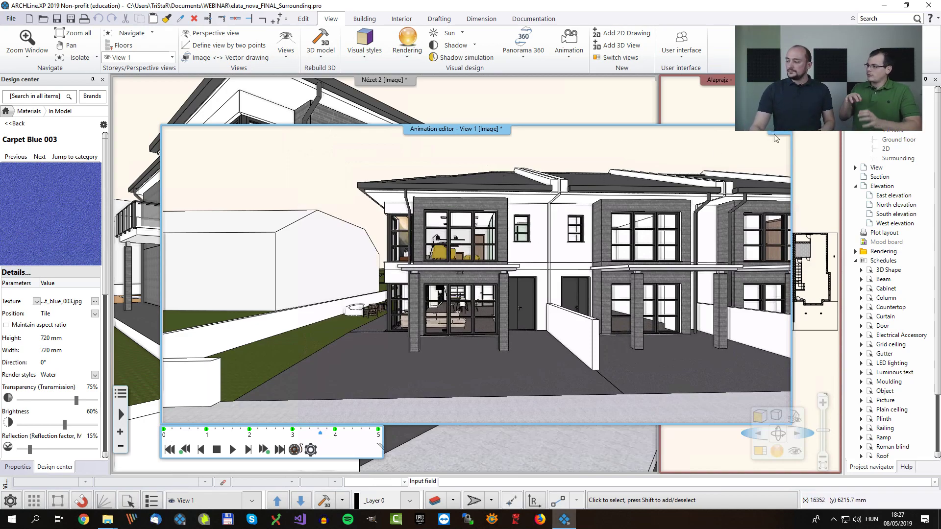
pyautogui.click(788, 132)
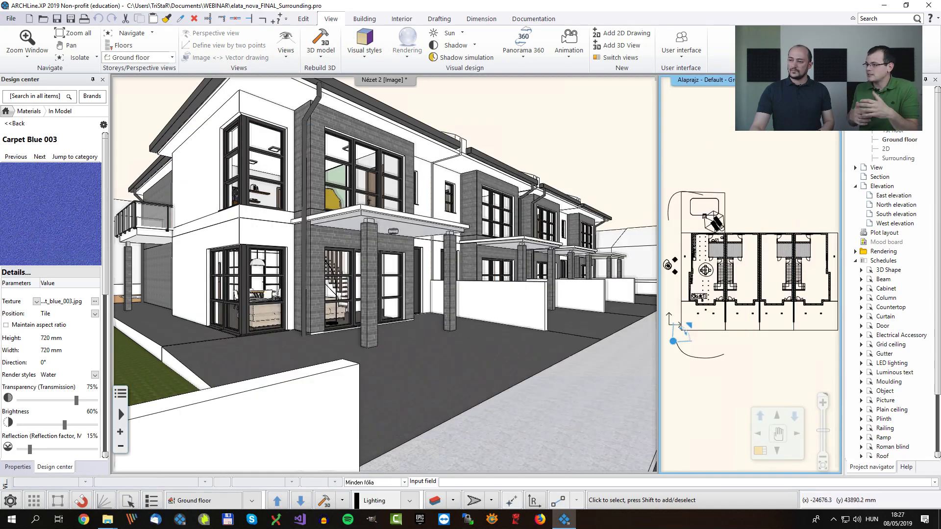
# Launch ARCHLine.XP LIVE with the house model shown from View_0
pyautogui.click(410, 58)
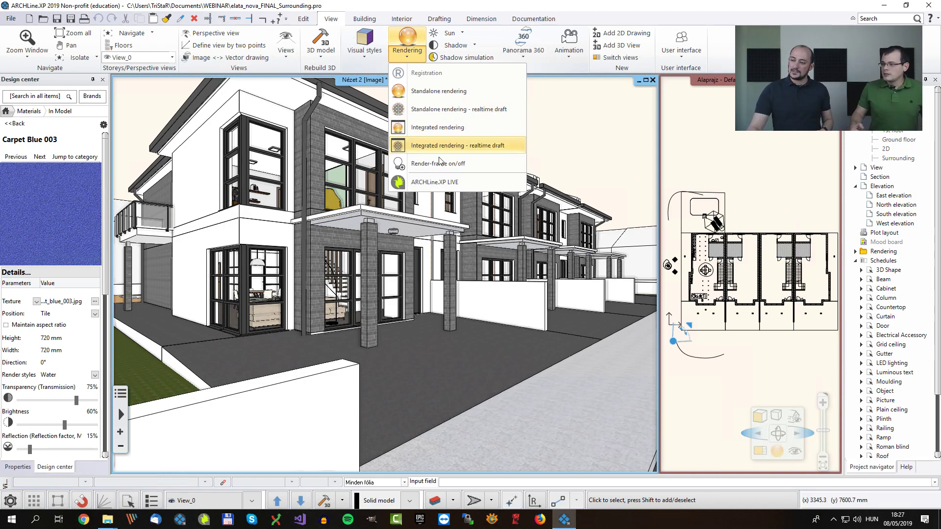
pyautogui.click(451, 185)
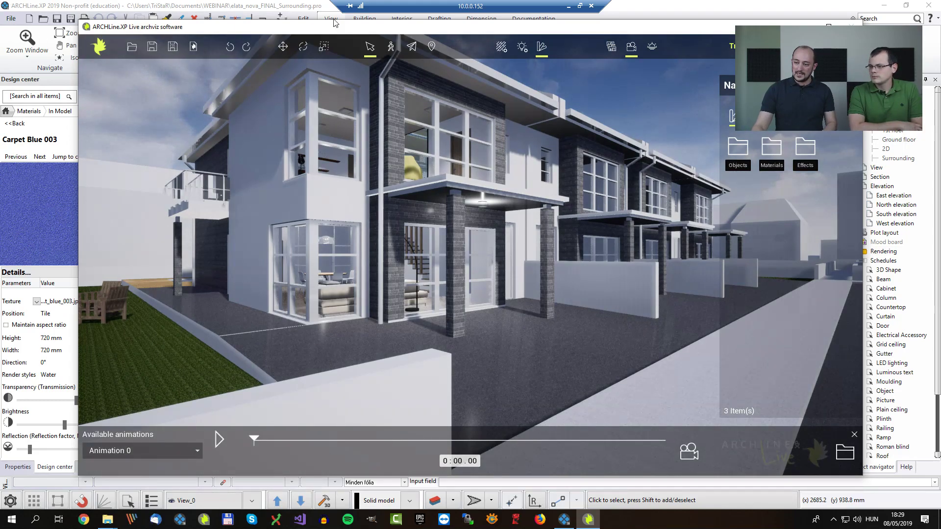
# Show the saved views in ARCHLine.XP Live and switch to the interior view Nézet_1
pyautogui.click(611, 47)
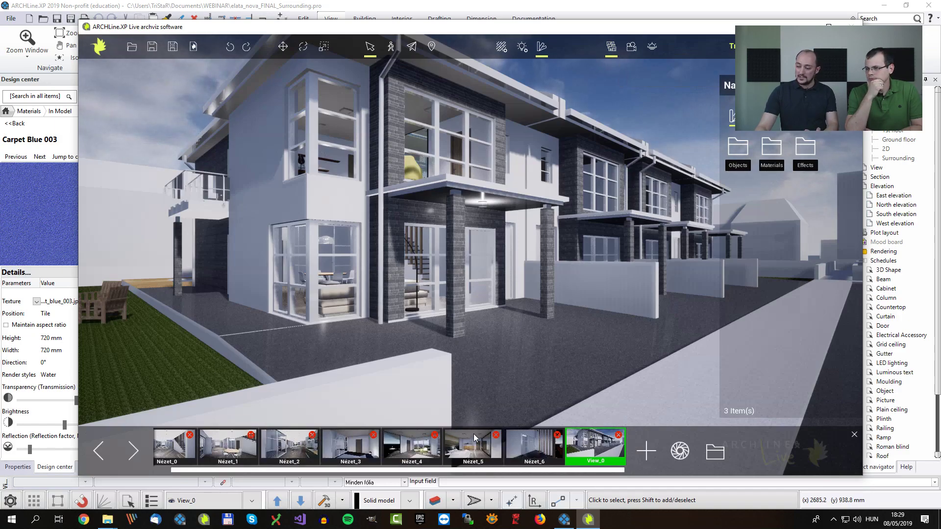
pyautogui.click(224, 451)
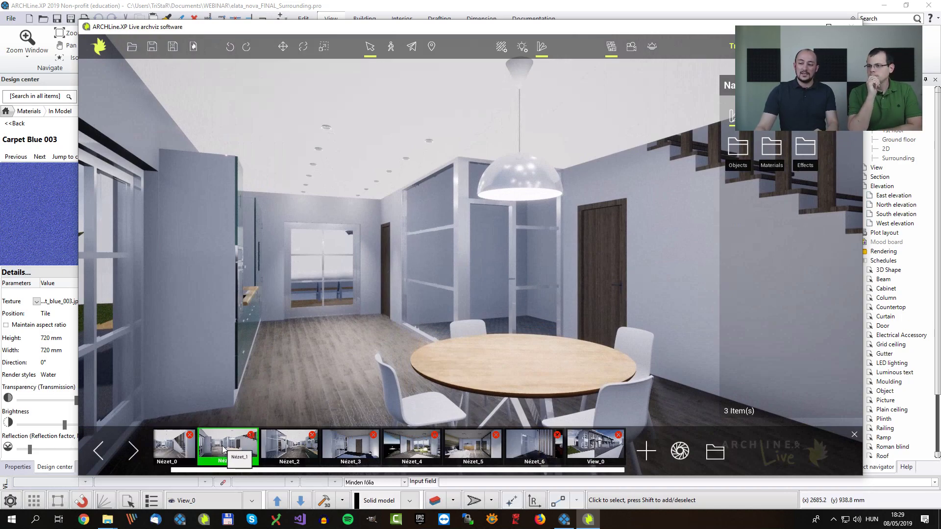
# Open the project's folder of saved render images and browse them from Nézet_0.png through View_0.png
pyautogui.click(714, 453)
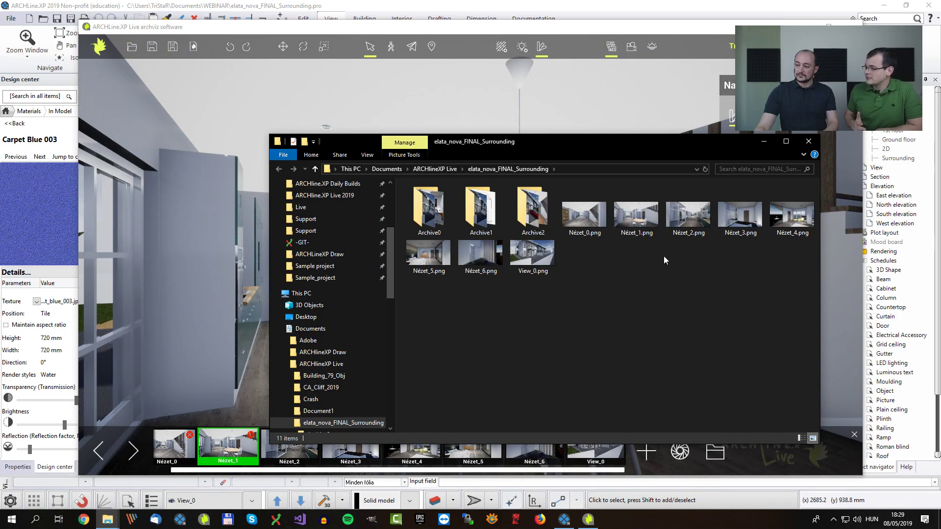
pyautogui.doubleClick(590, 222)
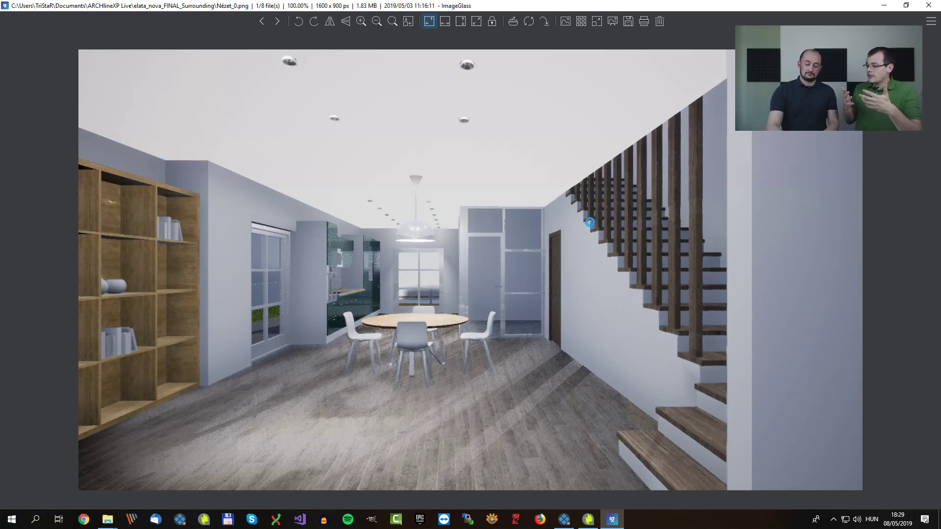
pyautogui.press('Right')
pyautogui.press('Right')
pyautogui.press('Right')
pyautogui.press('Right')
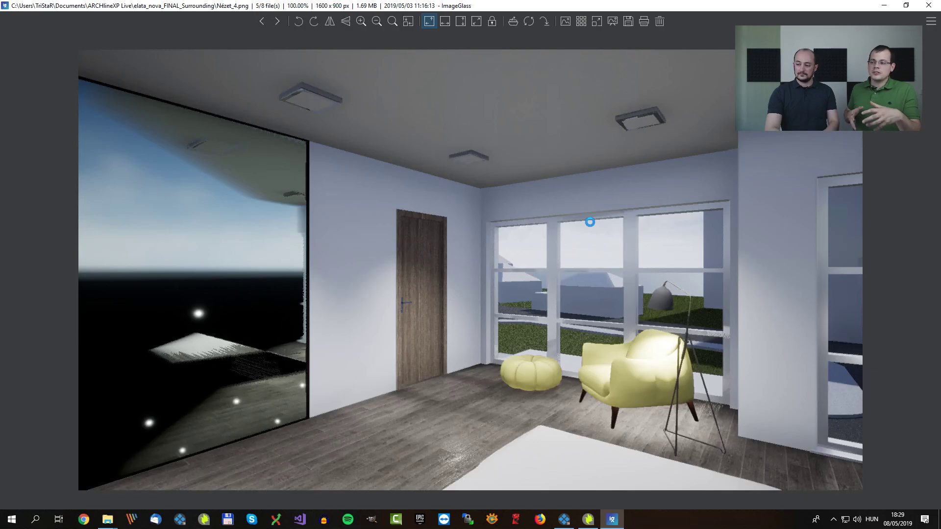
pyautogui.press('Right')
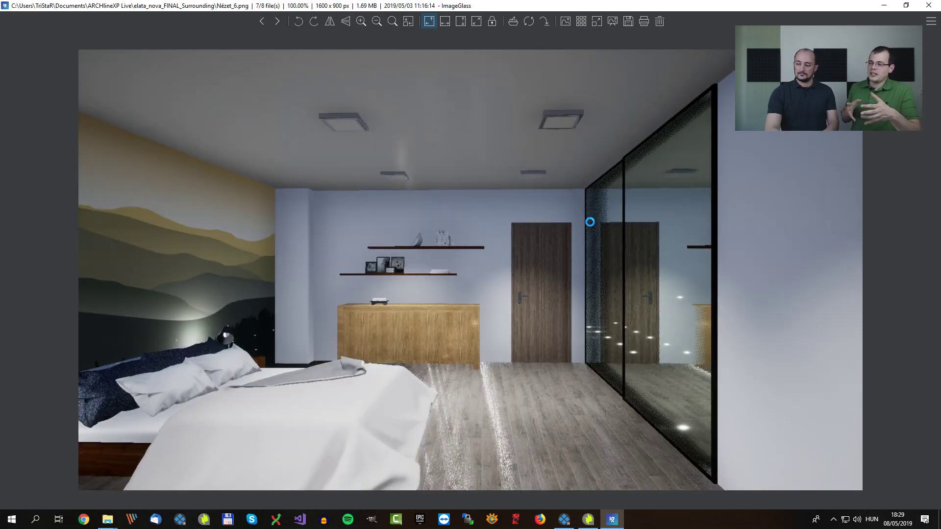
pyautogui.press('Right')
pyautogui.press('Right')
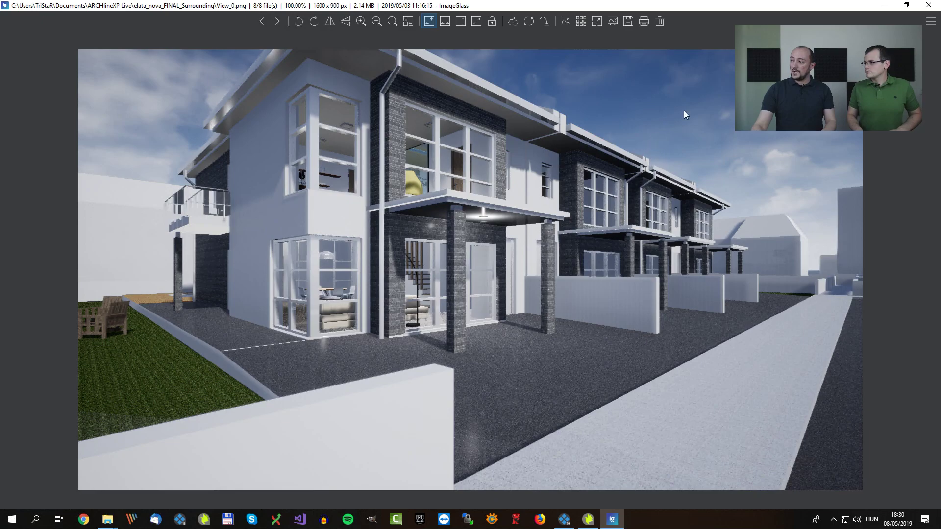
pyautogui.click(928, 5)
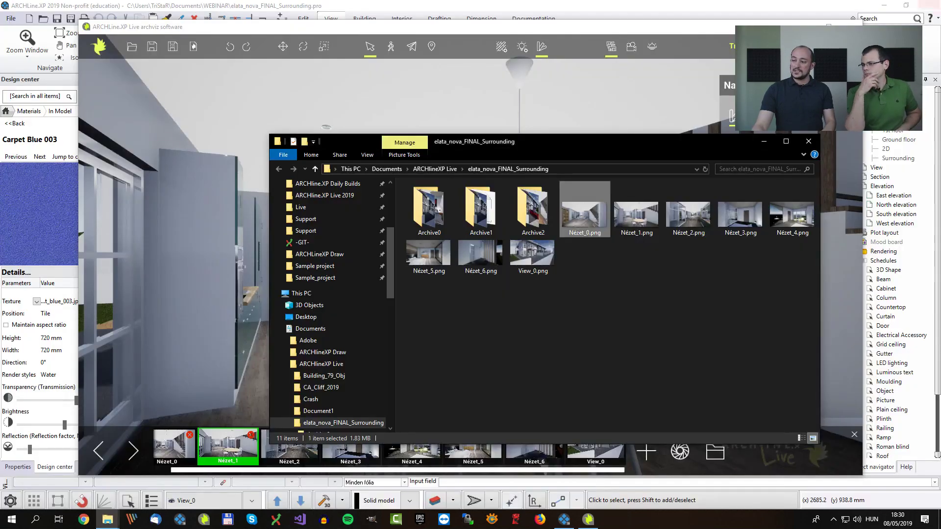
# Return to ARCHLine.XP Live, switch it to full screen and show the exterior view View_0
pyautogui.click(654, 29)
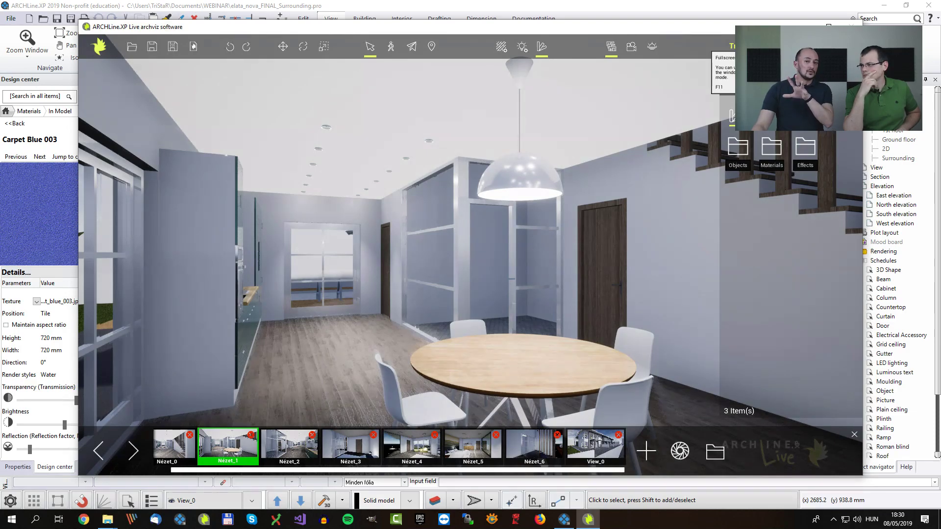
pyautogui.click(828, 46)
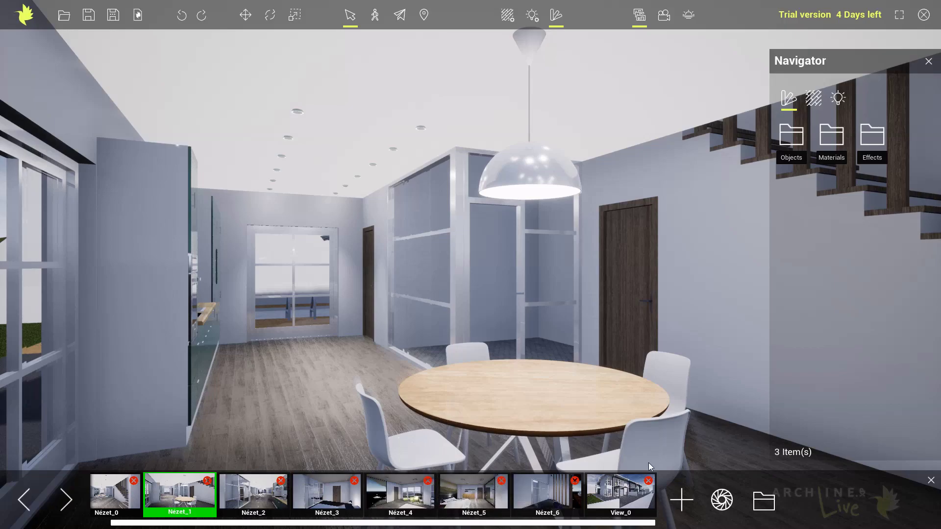
pyautogui.click(628, 492)
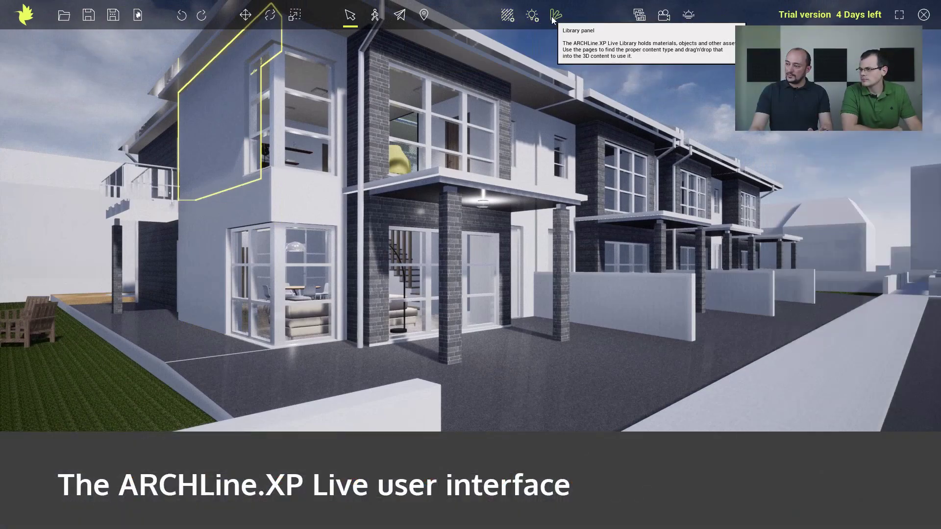
# Lower the brightness of the upper corner wall's Bright_white material to 0.698
pyautogui.click(507, 15)
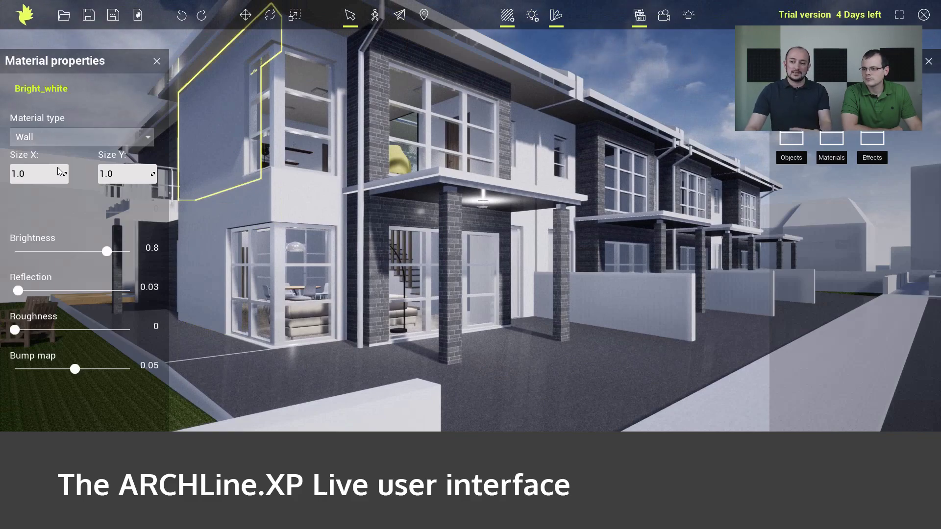
pyautogui.moveTo(111, 252)
pyautogui.mouseDown()
pyautogui.moveTo(45, 251)
pyautogui.moveTo(95, 251)
pyautogui.mouseUp()
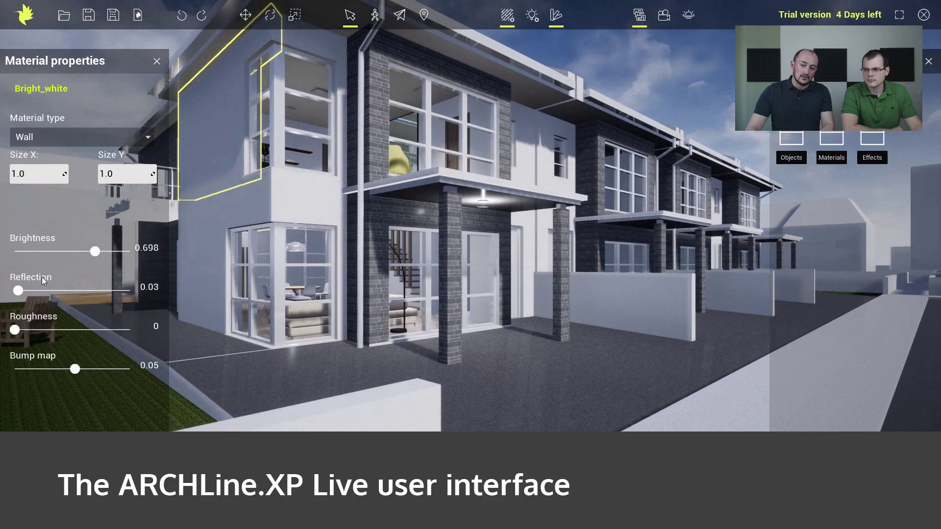
# Examine the material properties of the upper corner window's frame and glass, and close the material settings
pyautogui.click(276, 131)
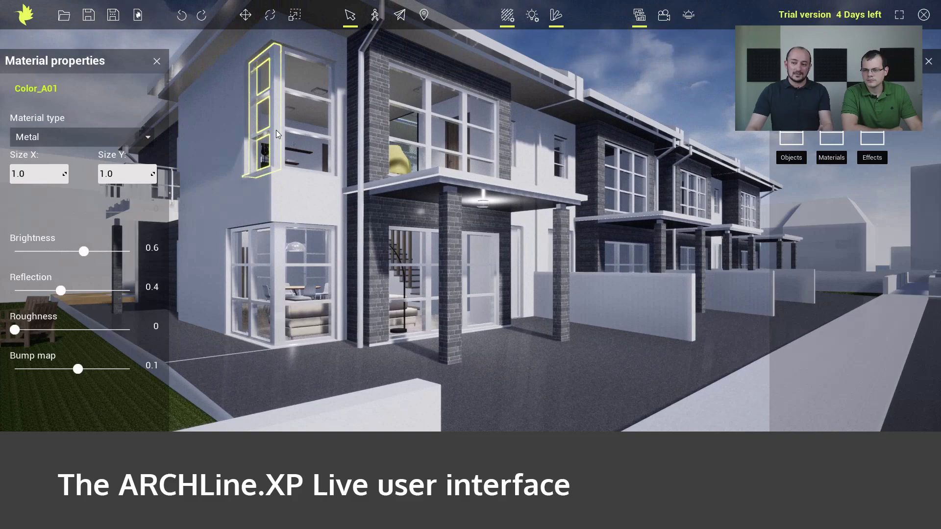
pyautogui.click(307, 120)
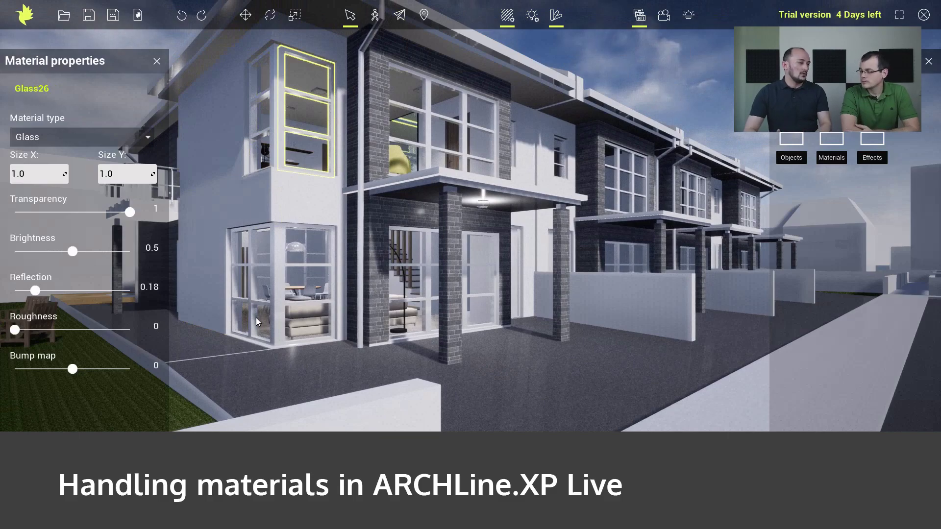
pyautogui.click(157, 62)
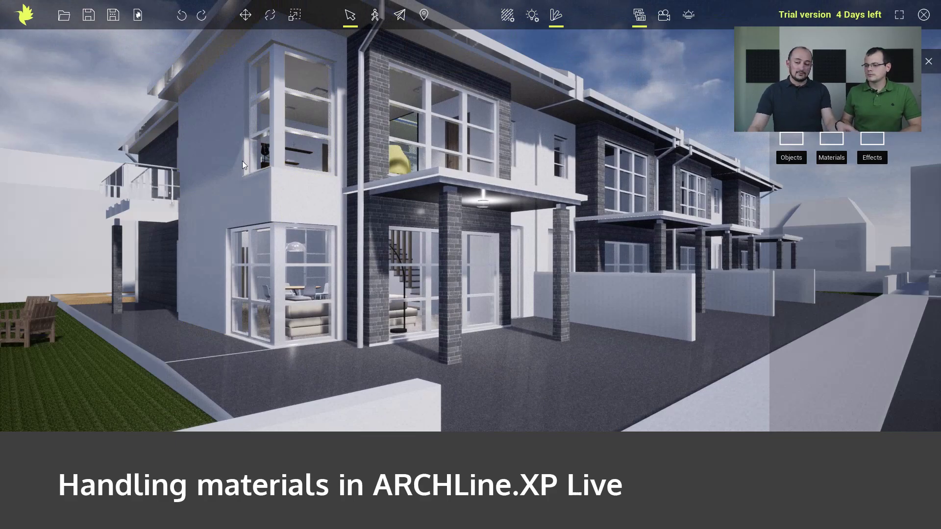
# Set the material type of the pool ladder on the wooden terrace to Chrome and close its material properties
pyautogui.moveTo(187, 283); pyautogui.dragTo(505, 312, button='middle')
pyautogui.doubleClick(123, 285)
pyautogui.moveTo(242, 296); pyautogui.dragTo(332, 305, button='middle')
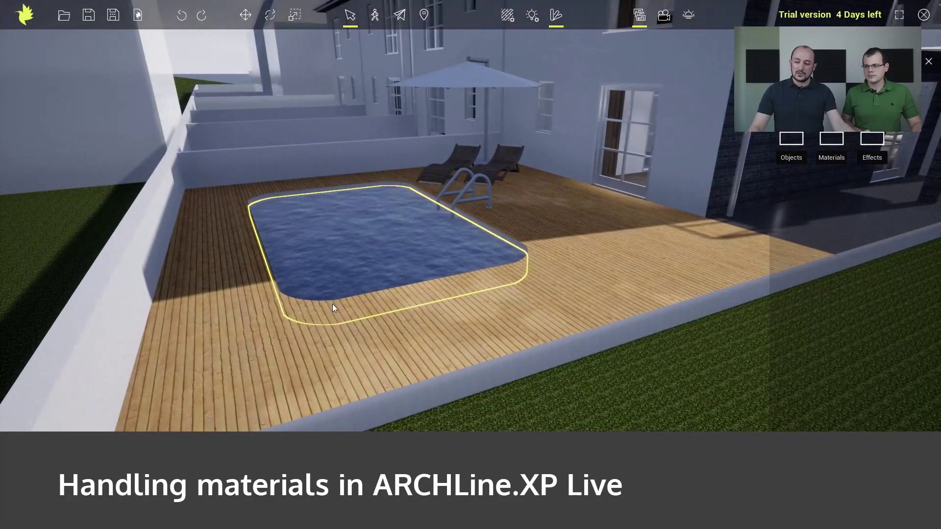
pyautogui.scroll(1, 361, 252)
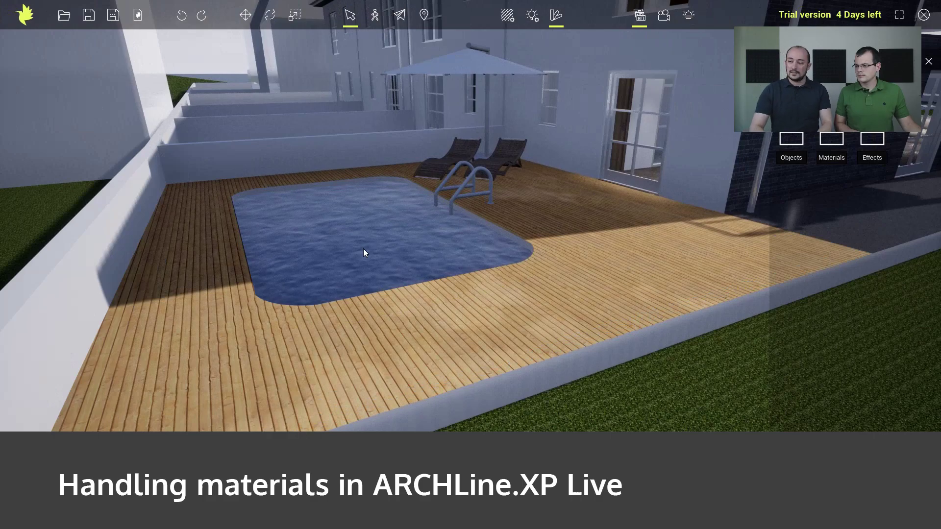
pyautogui.moveTo(392, 247); pyautogui.dragTo(424, 228, button='right')
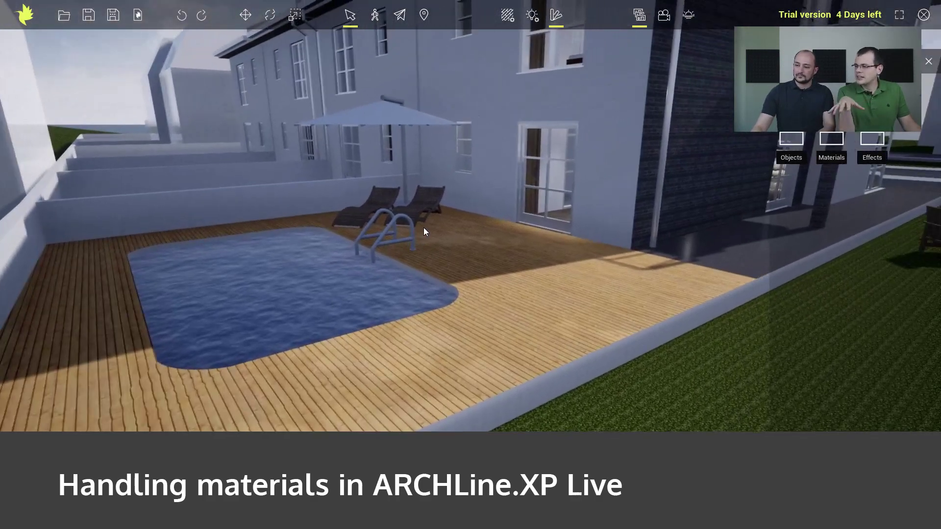
pyautogui.click(388, 229)
pyautogui.click(507, 15)
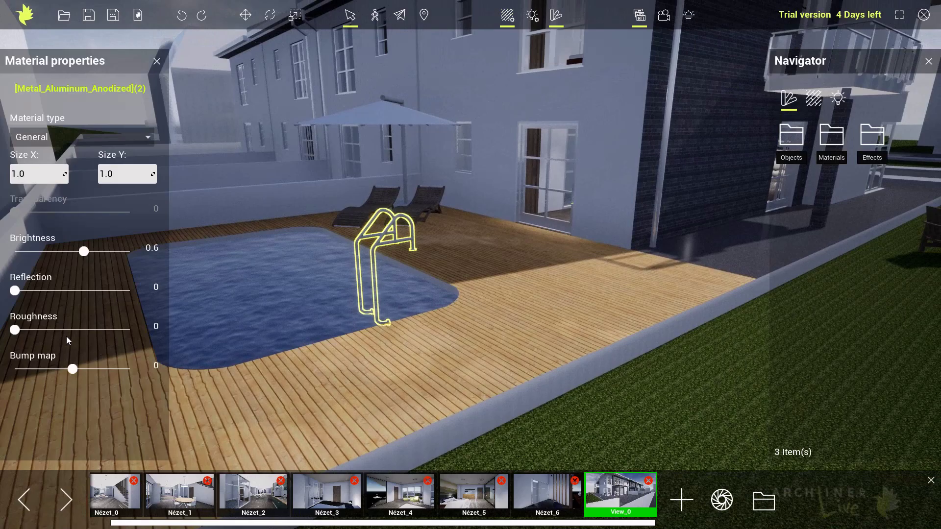
pyautogui.click(62, 141)
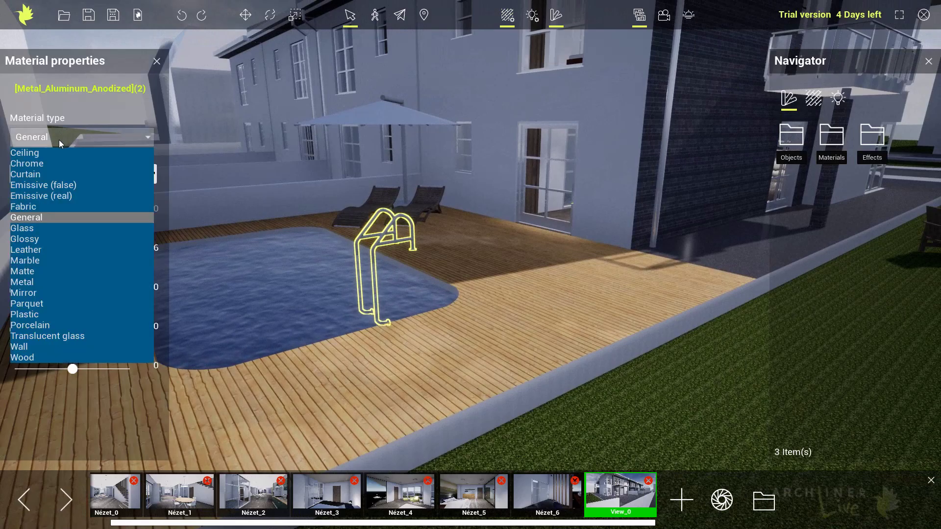
pyautogui.click(27, 164)
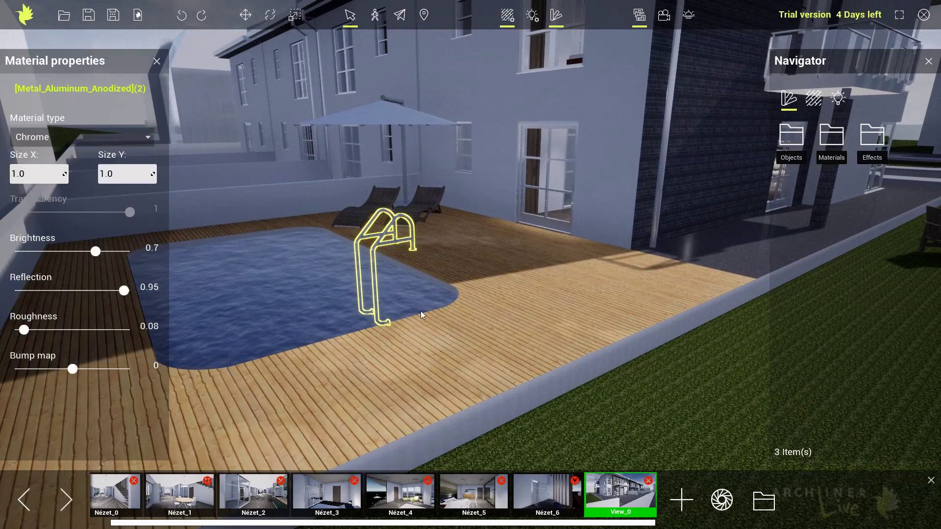
pyautogui.click(157, 61)
# Focus the camera on the pool ladder and examine its chrome finish up close
pyautogui.click(448, 264)
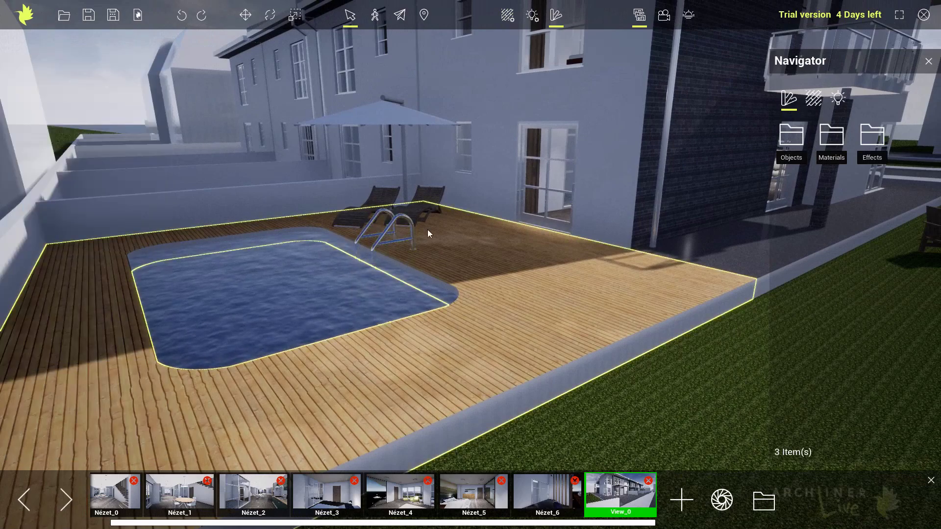
pyautogui.click(381, 237)
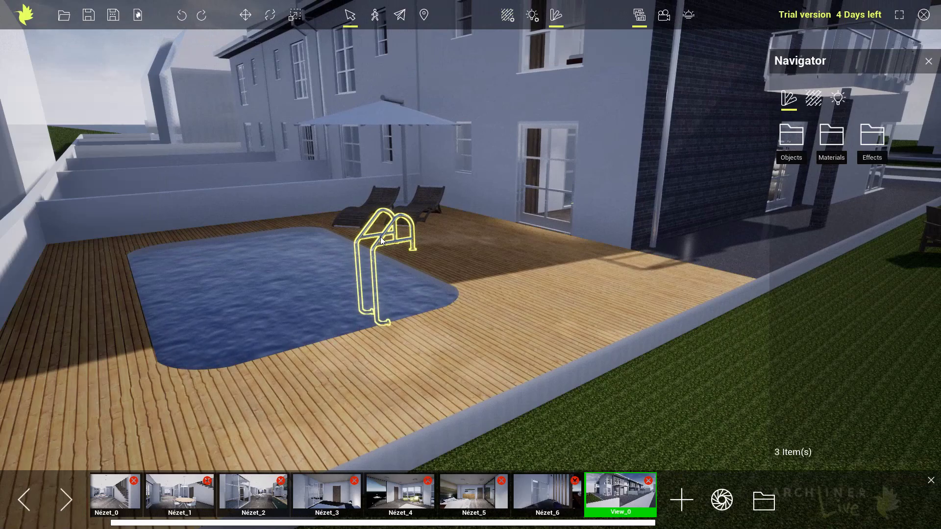
pyautogui.press('f')
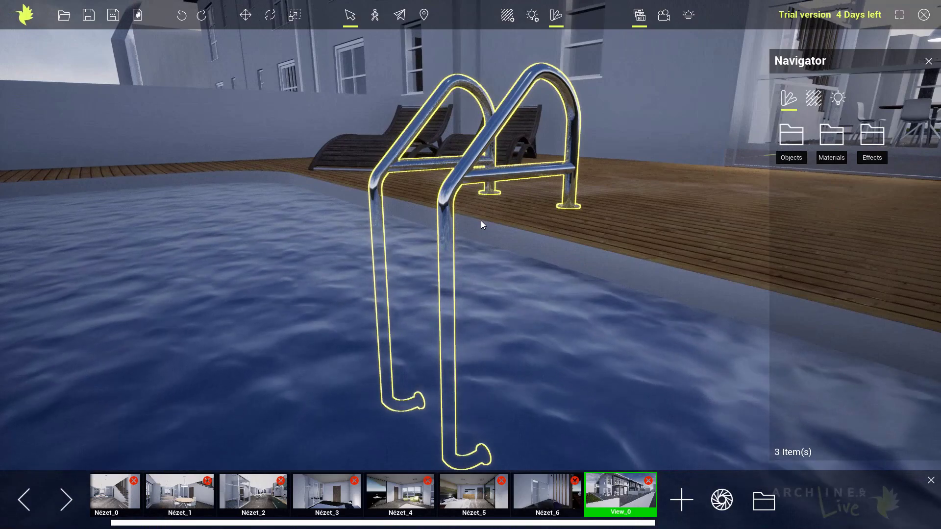
pyautogui.click(511, 216)
pyautogui.scroll(-5, 513, 210)
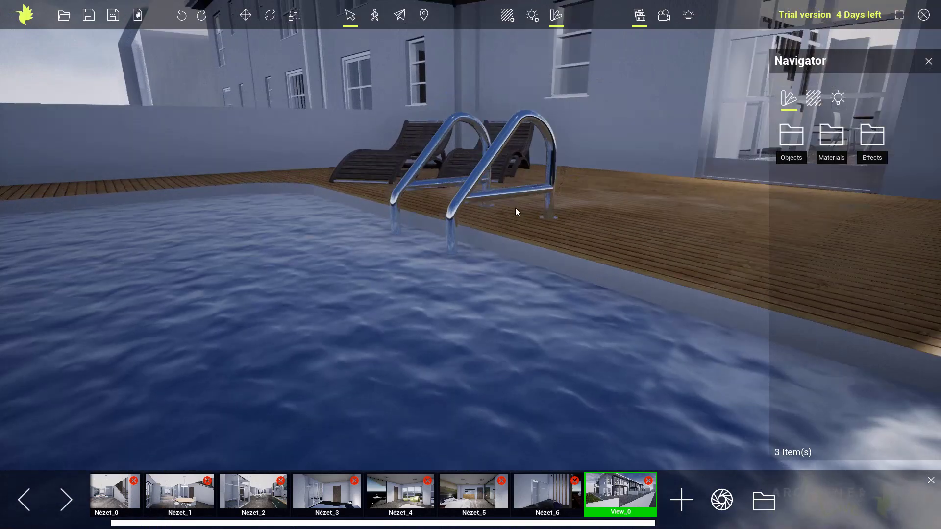
# Look around the pool terrace from the ladder towards the garden and back to an overview of the pool
pyautogui.moveTo(521, 219); pyautogui.dragTo(397, 246, button='middle')
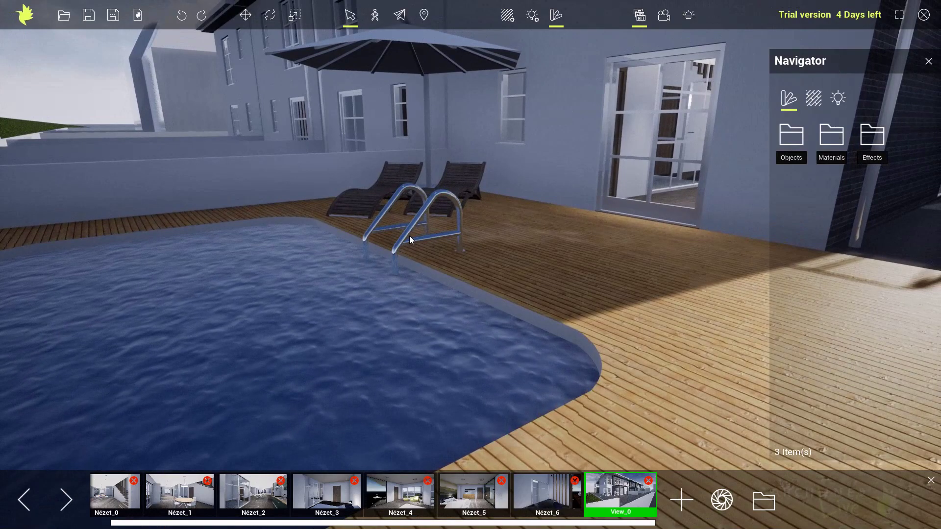
pyautogui.moveTo(460, 237); pyautogui.dragTo(508, 225, button='right')
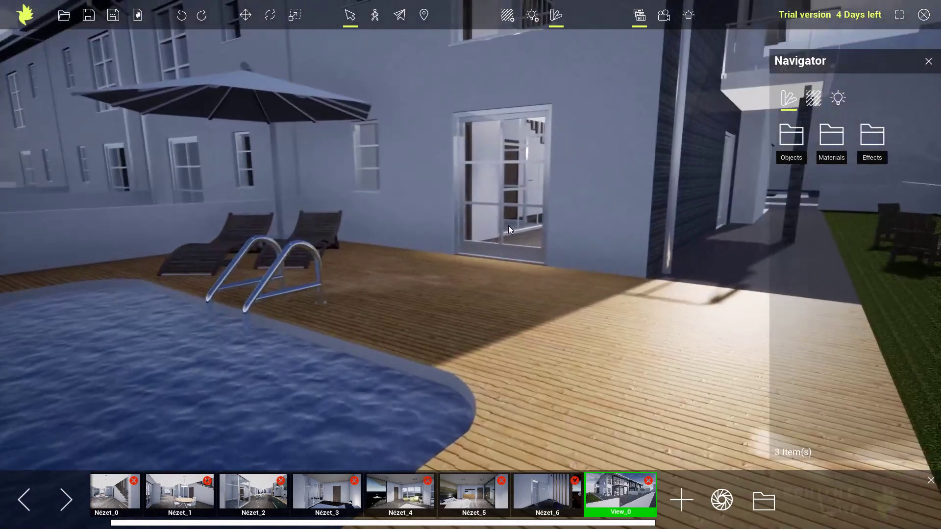
pyautogui.moveTo(483, 304); pyautogui.dragTo(420, 311, button='middle')
pyautogui.moveTo(419, 310); pyautogui.dragTo(440, 313, button='right')
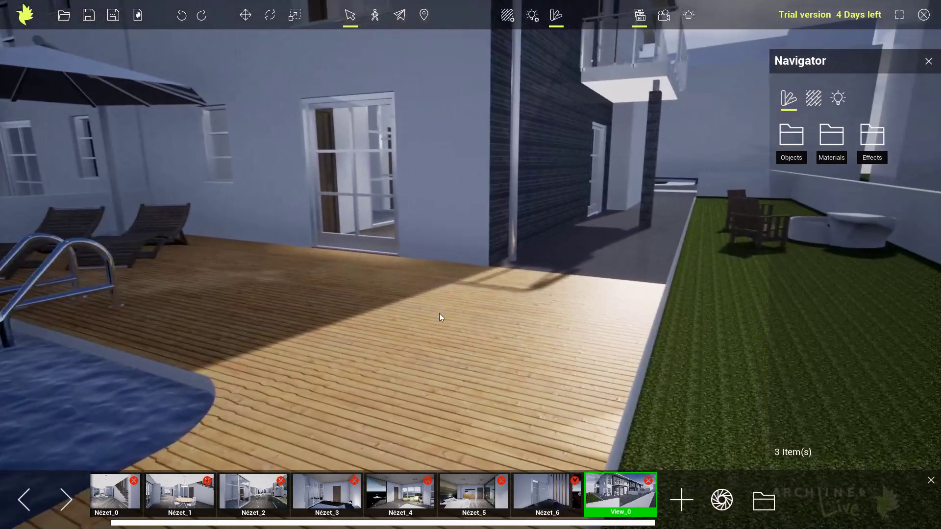
pyautogui.scroll(-3, 440, 315)
pyautogui.moveTo(398, 340); pyautogui.dragTo(301, 354, button='right')
pyautogui.moveTo(301, 352); pyautogui.dragTo(360, 347, button='middle')
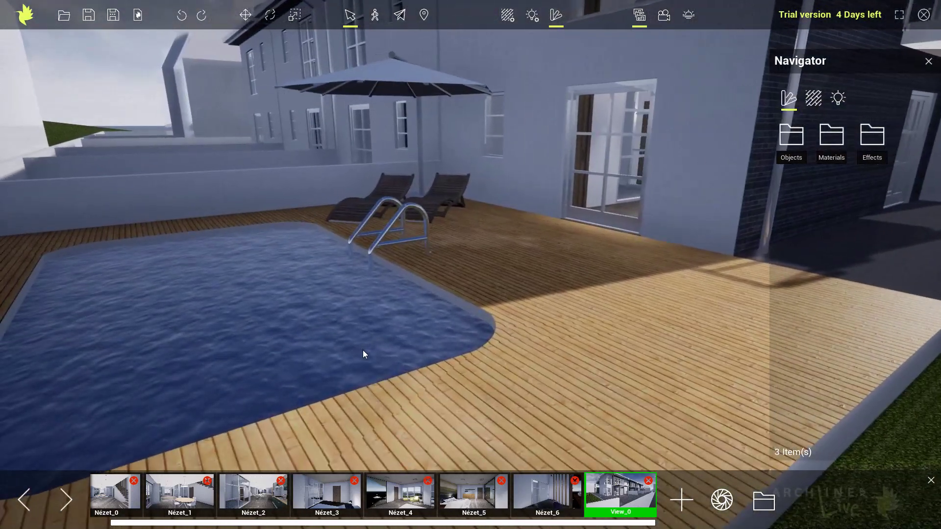
pyautogui.scroll(-1, 374, 345)
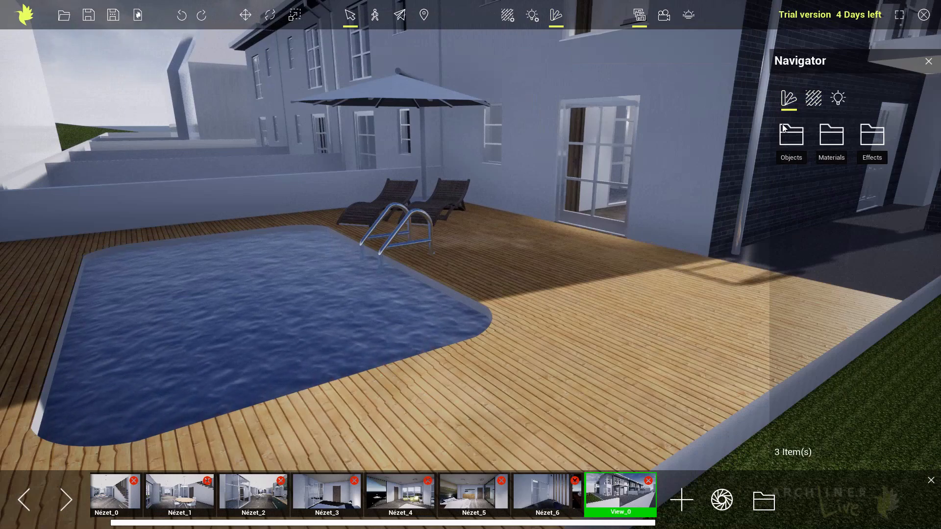
# Try the 19_concrete material from the model's materials on the house wall around the terrace door, and undo it
pyautogui.click(815, 101)
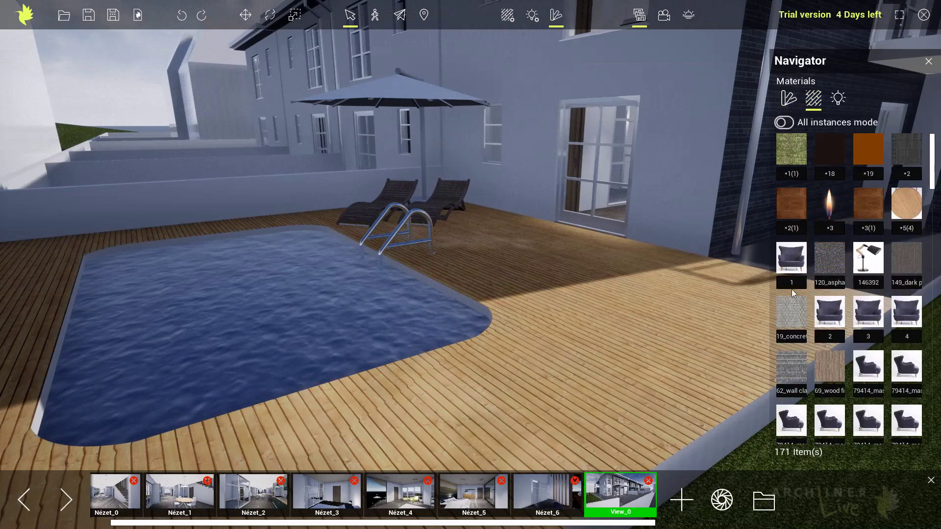
pyautogui.scroll(-2, 848, 335)
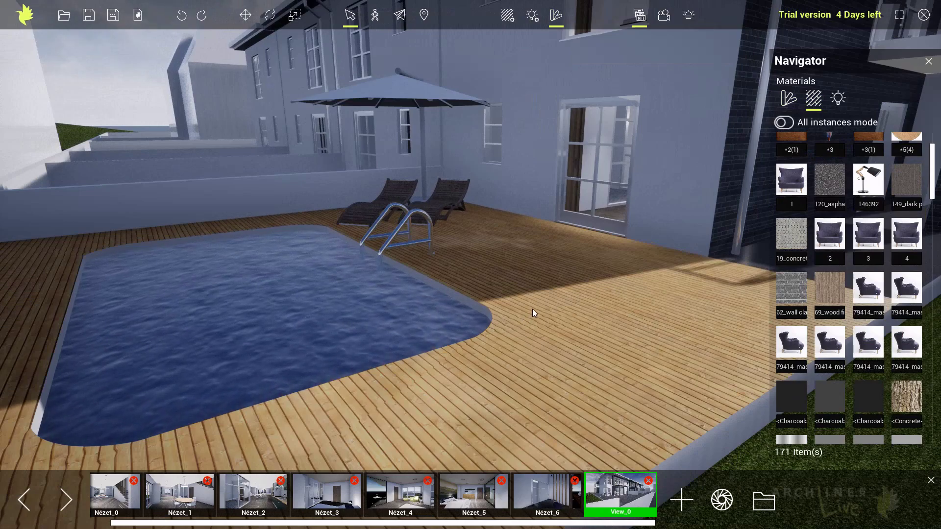
pyautogui.moveTo(790, 238)
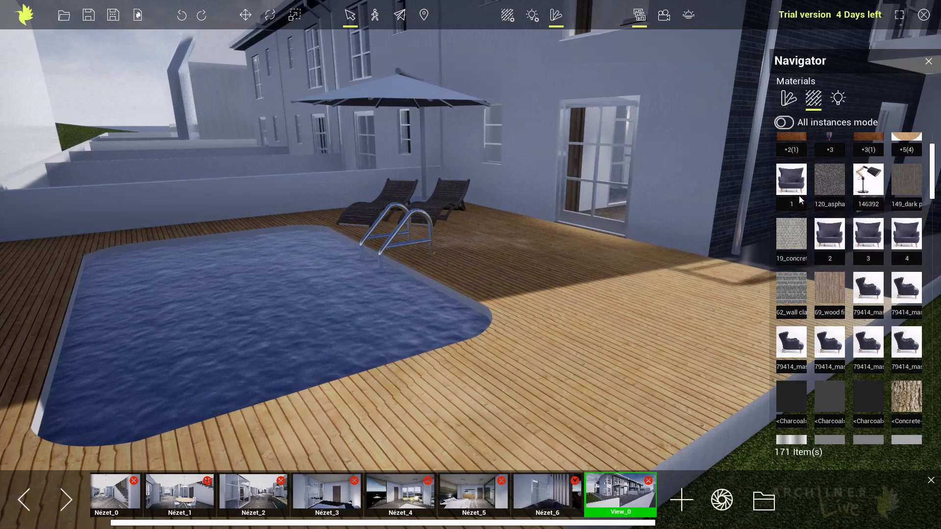
pyautogui.moveTo(800, 238); pyautogui.dragTo(687, 189)
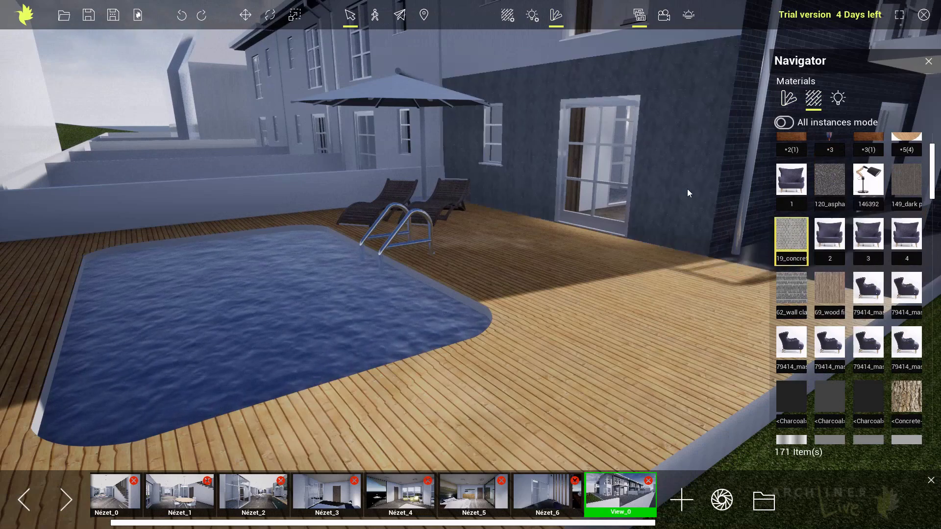
pyautogui.click(182, 15)
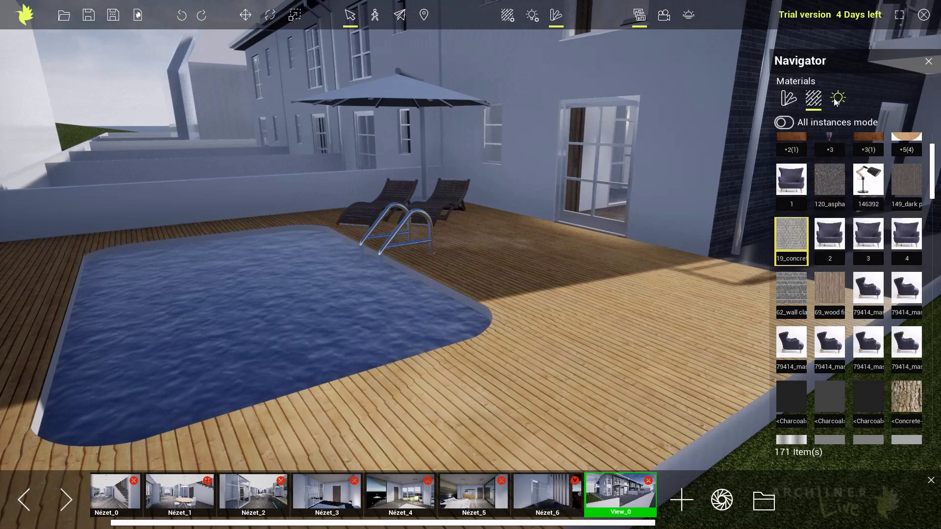
pyautogui.click(792, 102)
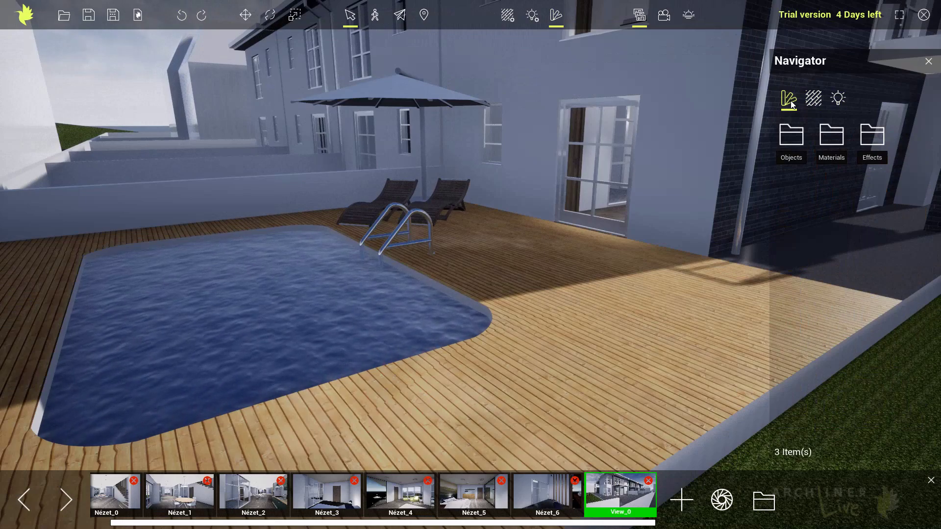
# Apply the Water pool material from the library's Water category to the water surface of the swimming pool
pyautogui.click(827, 135)
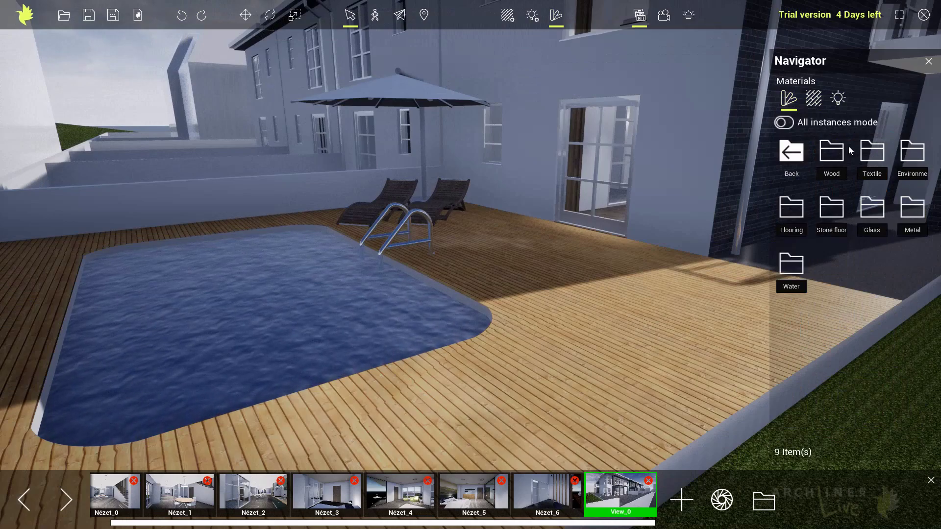
pyautogui.click(795, 266)
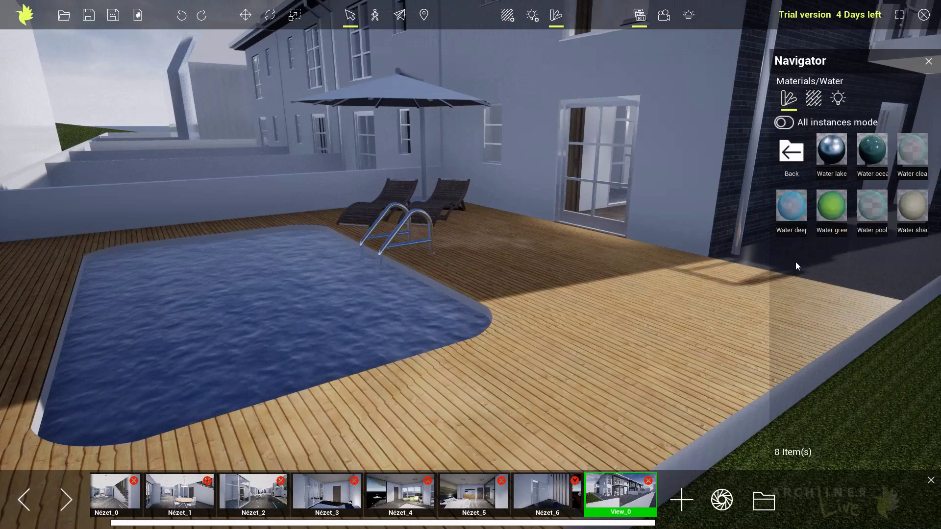
pyautogui.moveTo(872, 206); pyautogui.dragTo(365, 284)
pyautogui.moveTo(372, 272); pyautogui.dragTo(390, 295, button='right')
pyautogui.scroll(-2, 366, 287)
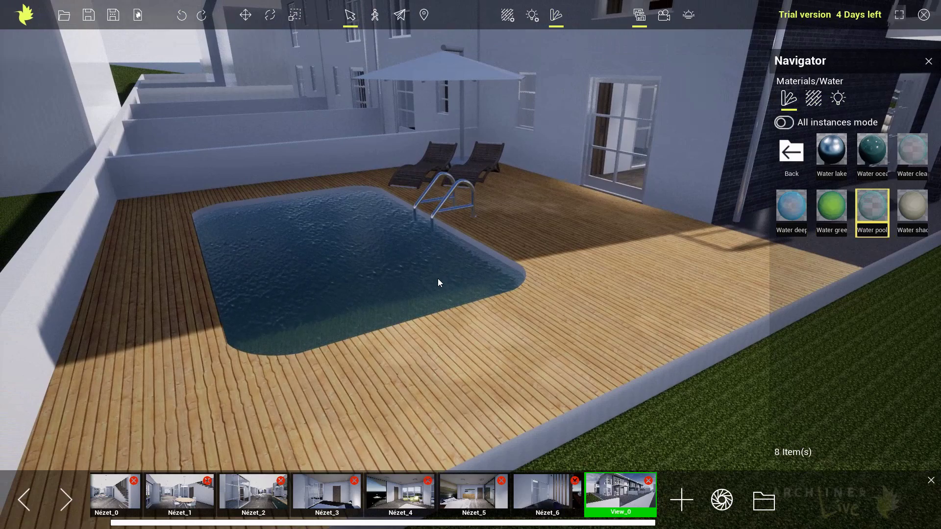
# Apply the yellowish-green ground grass material from the Environment category to the lawn beside the pool terrace
pyautogui.moveTo(437, 279); pyautogui.dragTo(554, 271, button='right')
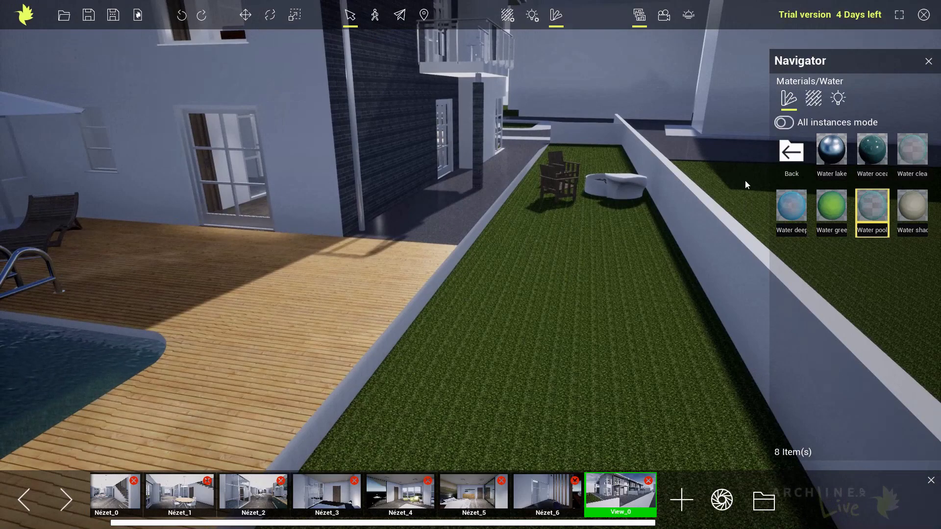
pyautogui.click(785, 155)
pyautogui.click(923, 159)
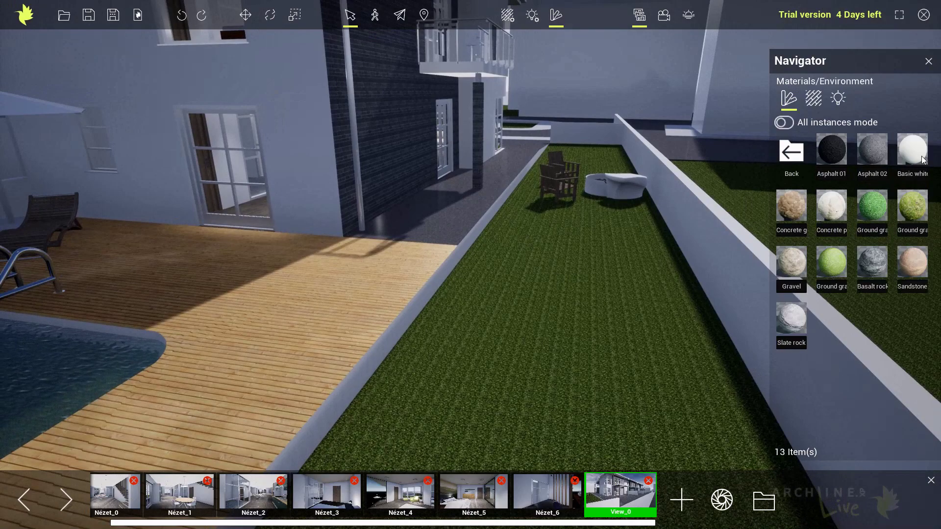
pyautogui.moveTo(911, 212); pyautogui.dragTo(558, 309)
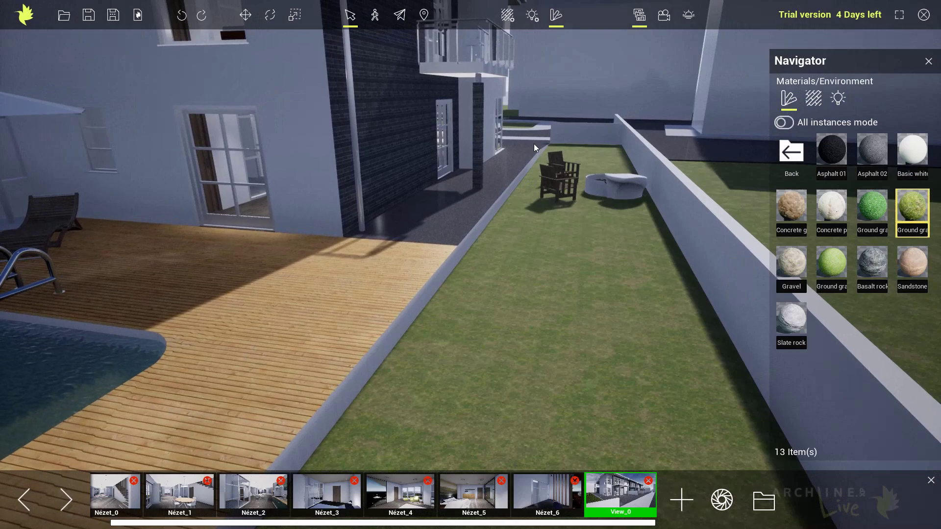
# Recall the saved view View_0 and apply the light concrete material from the Environment category to the sidewalk in front of the houses
pyautogui.click(614, 497)
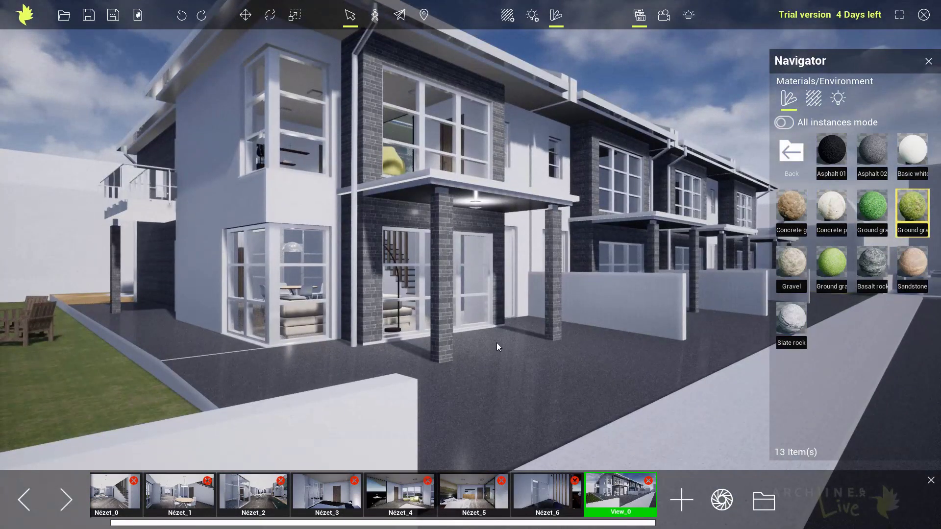
pyautogui.moveTo(466, 333); pyautogui.dragTo(519, 362, button='right')
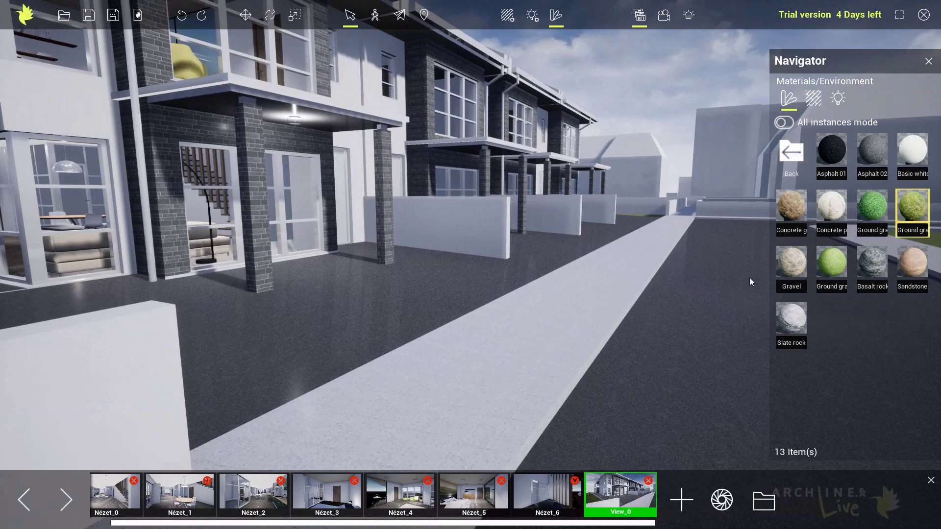
pyautogui.moveTo(832, 209); pyautogui.dragTo(551, 342)
pyautogui.moveTo(603, 295); pyautogui.dragTo(685, 231, button='middle')
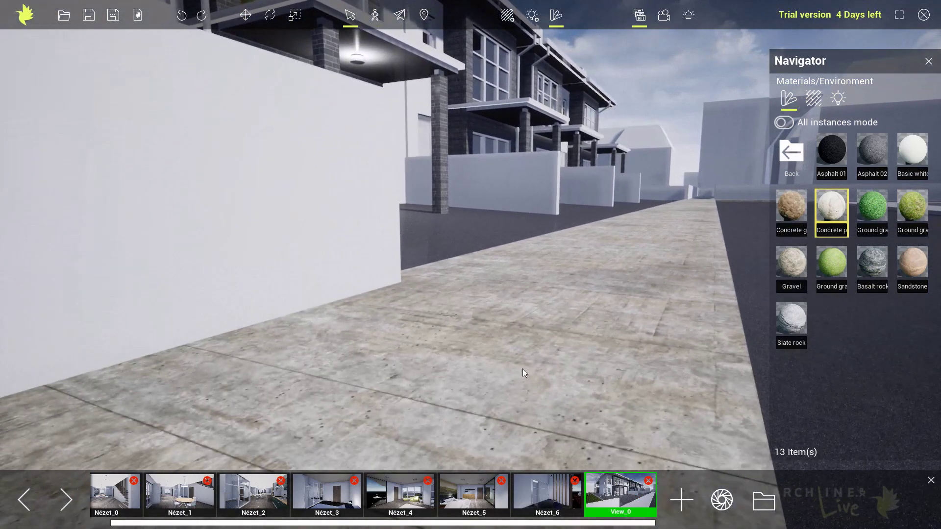
pyautogui.moveTo(653, 264); pyautogui.dragTo(572, 341, button='middle')
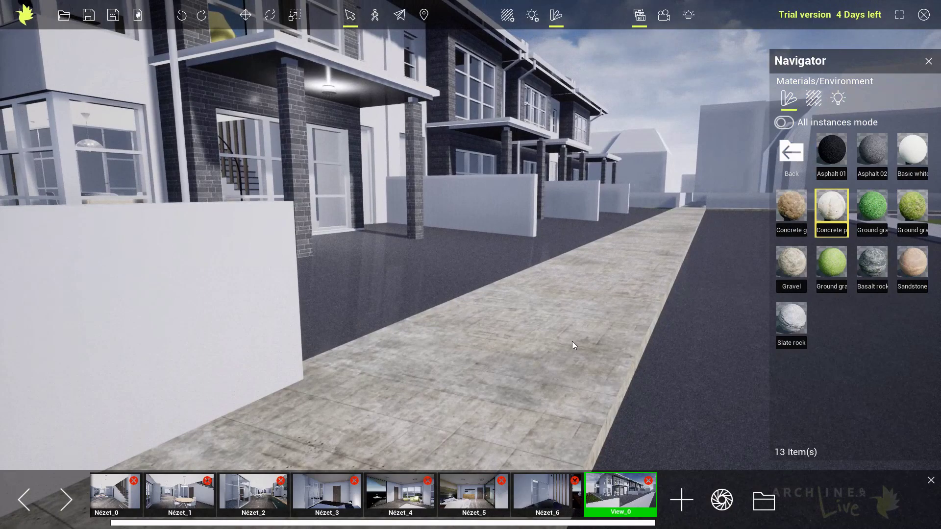
# Try the Cobblestone material from the Stone flooring category on the paved forecourt of the corner house, and undo it
pyautogui.click(792, 155)
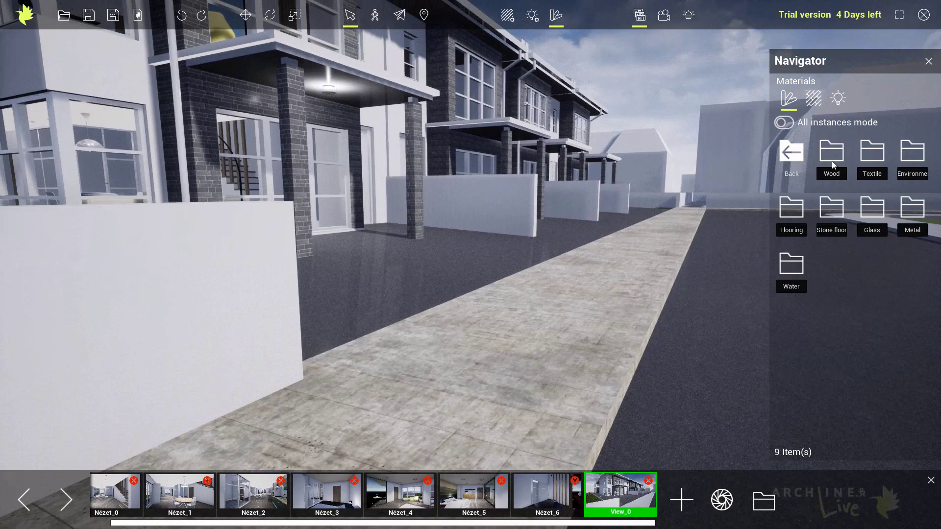
pyautogui.click(832, 209)
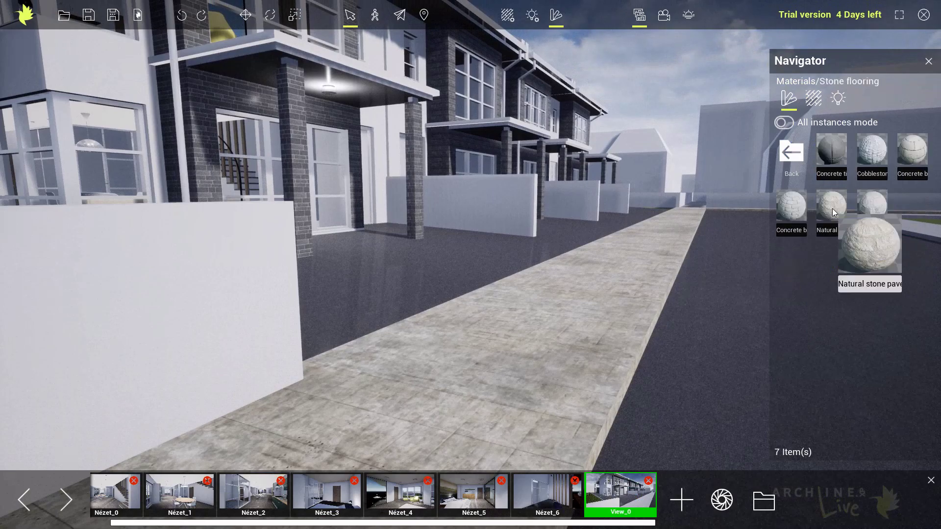
pyautogui.moveTo(504, 217); pyautogui.dragTo(525, 365, button='middle')
pyautogui.scroll(4, 427, 353)
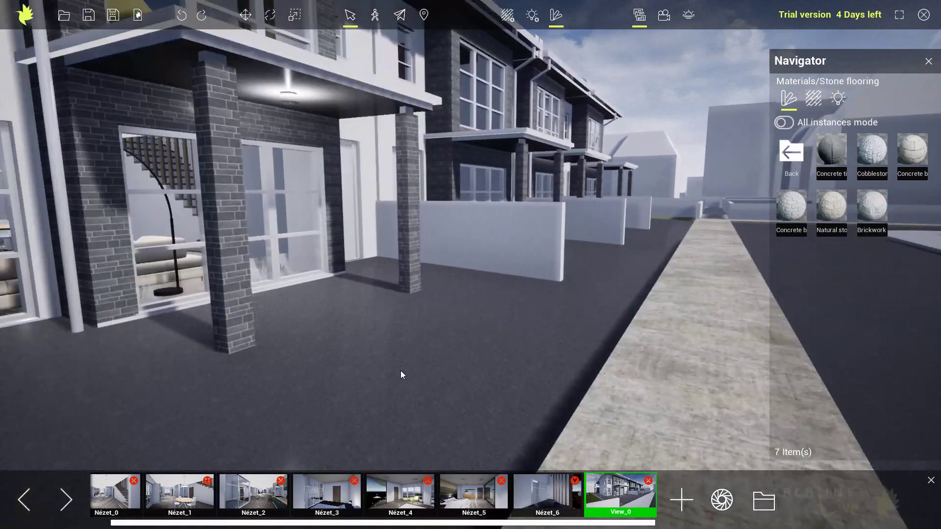
pyautogui.moveTo(401, 370); pyautogui.dragTo(568, 311, button='middle')
pyautogui.moveTo(559, 318); pyautogui.dragTo(560, 315, button='right')
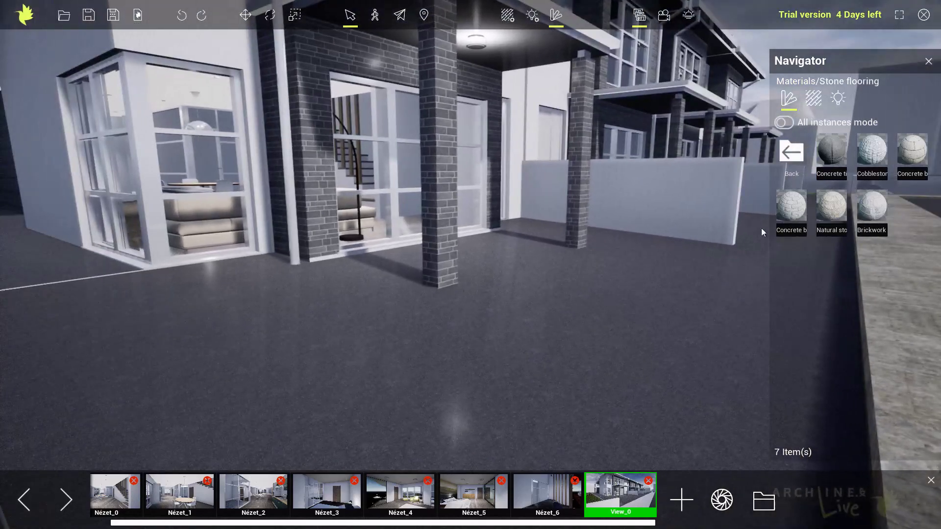
pyautogui.moveTo(871, 161); pyautogui.dragTo(452, 371)
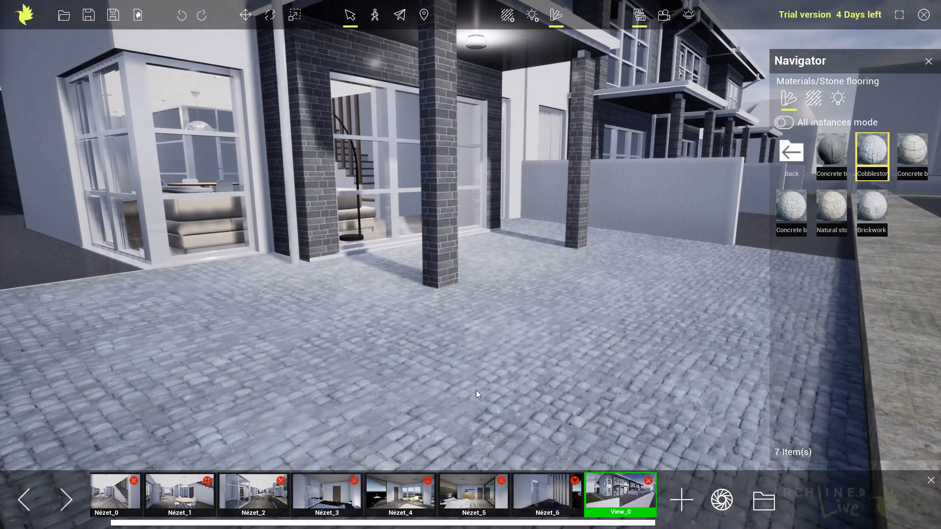
pyautogui.scroll(3, 512, 316)
pyautogui.scroll(3, 514, 303)
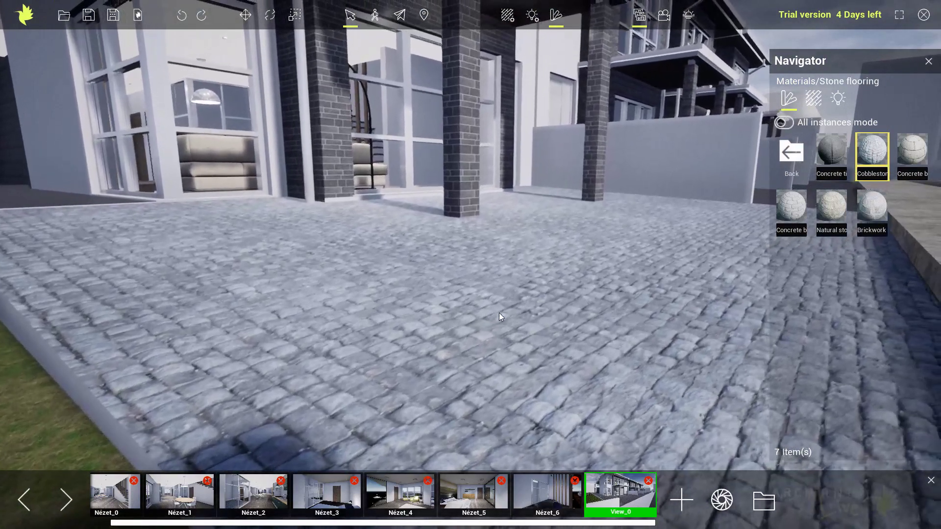
pyautogui.moveTo(523, 319); pyautogui.dragTo(431, 323, button='right')
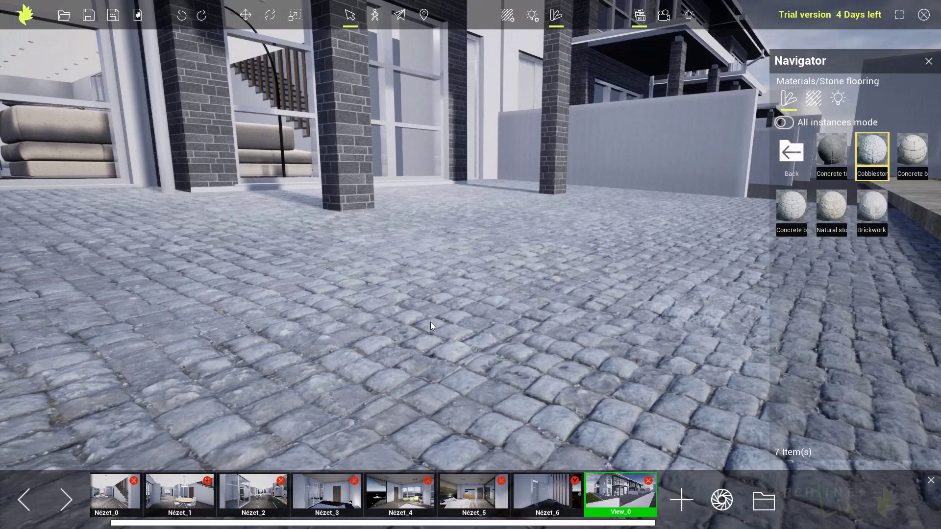
pyautogui.scroll(-2, 434, 322)
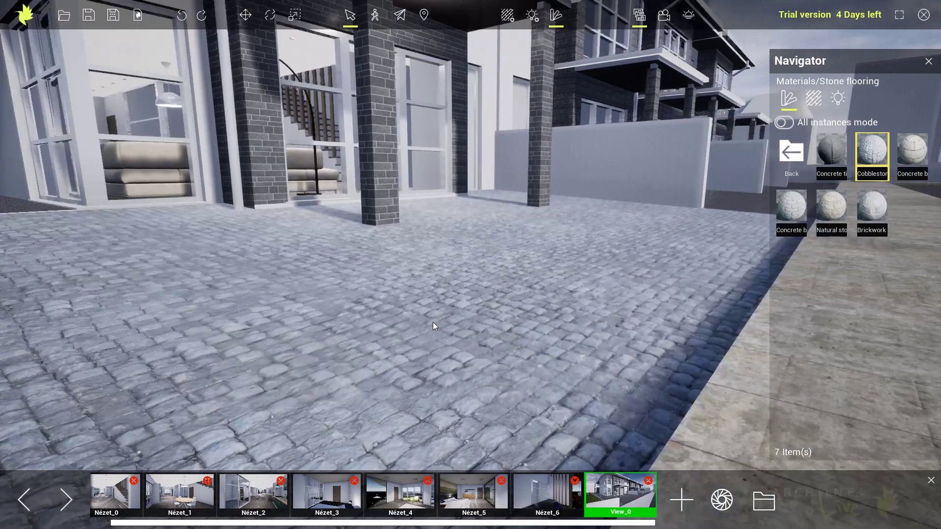
pyautogui.click(181, 16)
# Apply the Concrete tiles material from the Stone flooring category to the forecourt of the corner house
pyautogui.scroll(3, 339, 273)
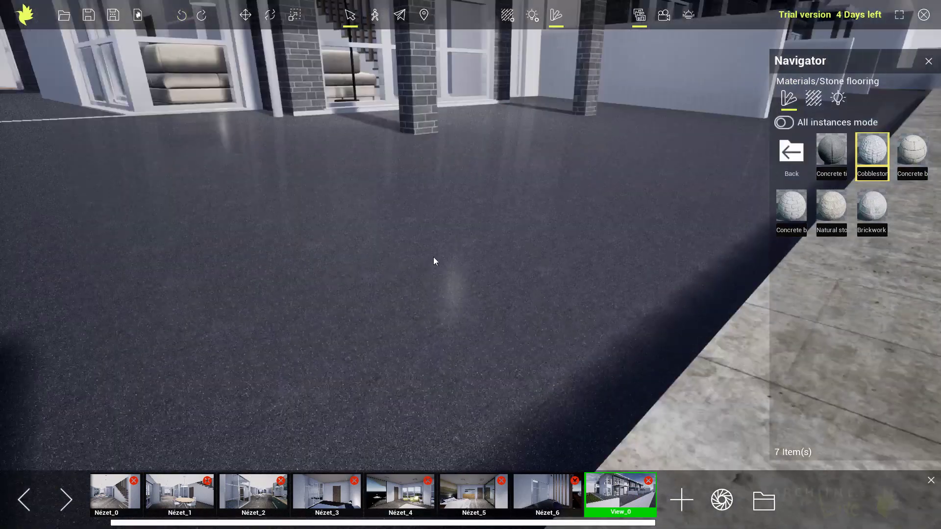
pyautogui.scroll(-3, 389, 304)
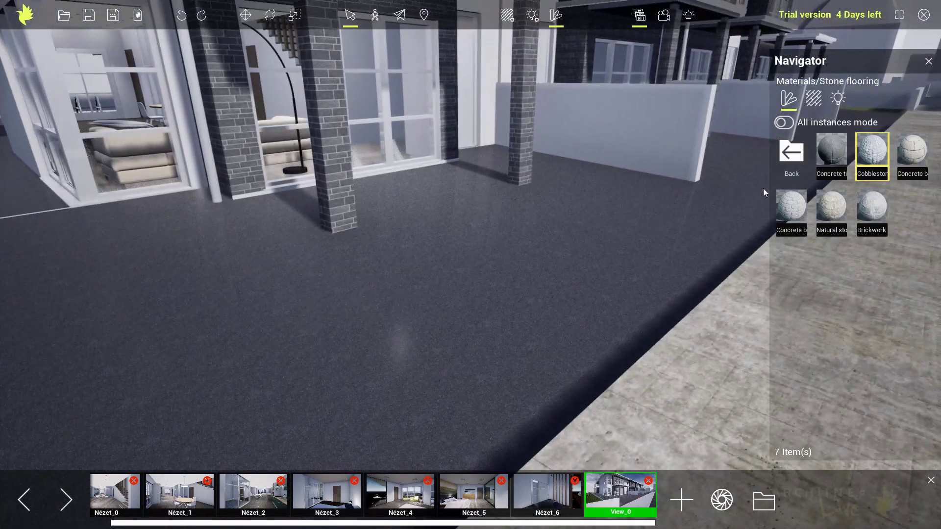
pyautogui.moveTo(832, 152); pyautogui.dragTo(516, 255)
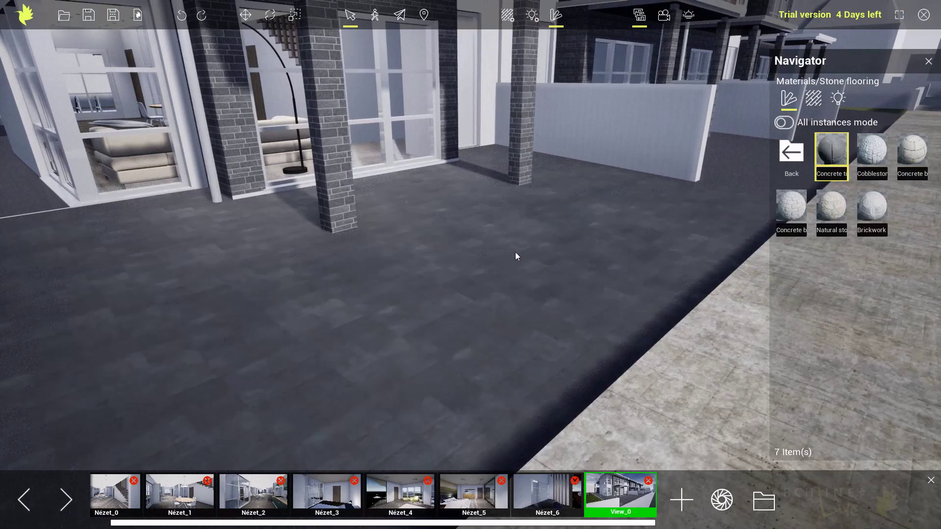
pyautogui.scroll(-4, 540, 250)
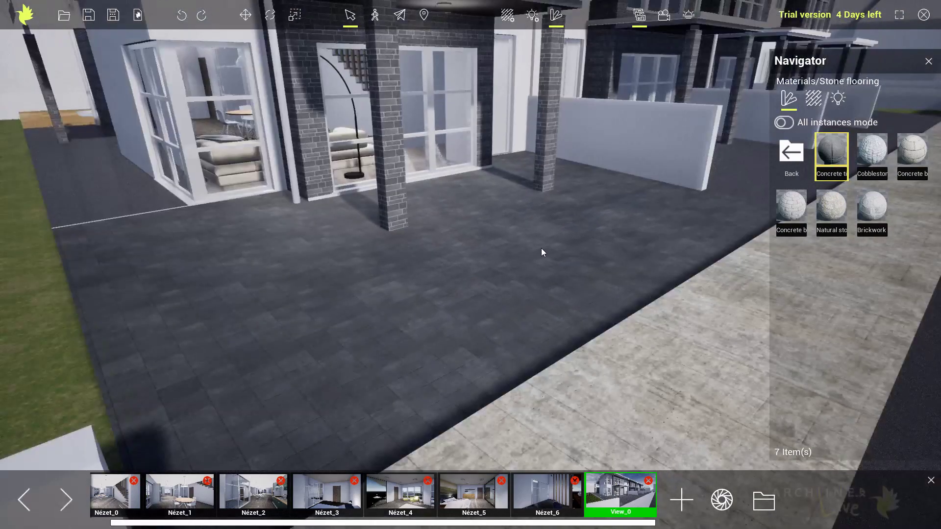
pyautogui.scroll(-2, 502, 242)
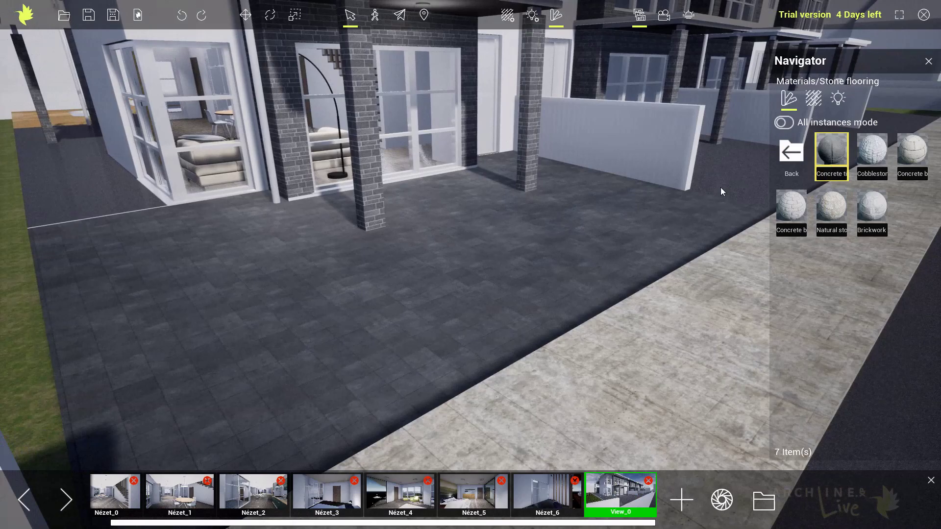
# Try the Concrete tiles material on the neighbouring forecourt in All instances mode, undo it and turn the mode off
pyautogui.moveTo(710, 202); pyautogui.dragTo(572, 221, button='right')
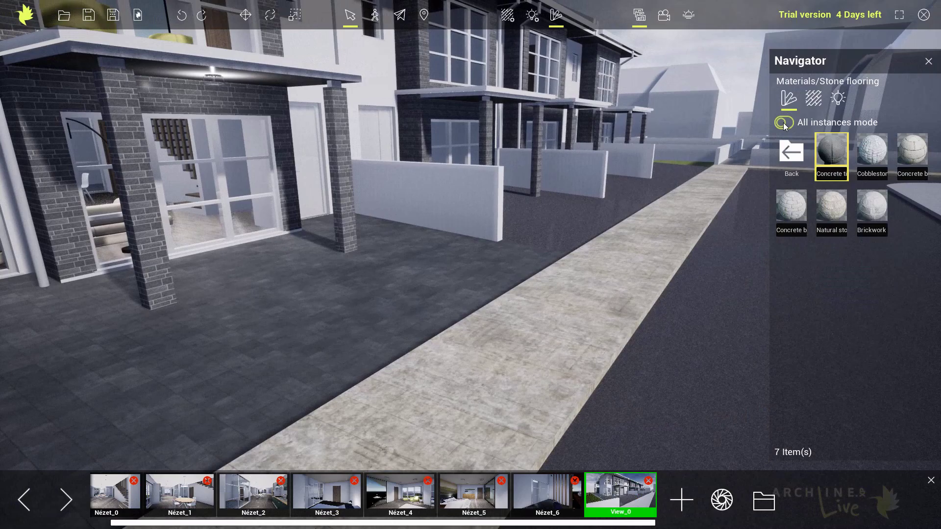
pyautogui.moveTo(832, 154); pyautogui.dragTo(570, 219)
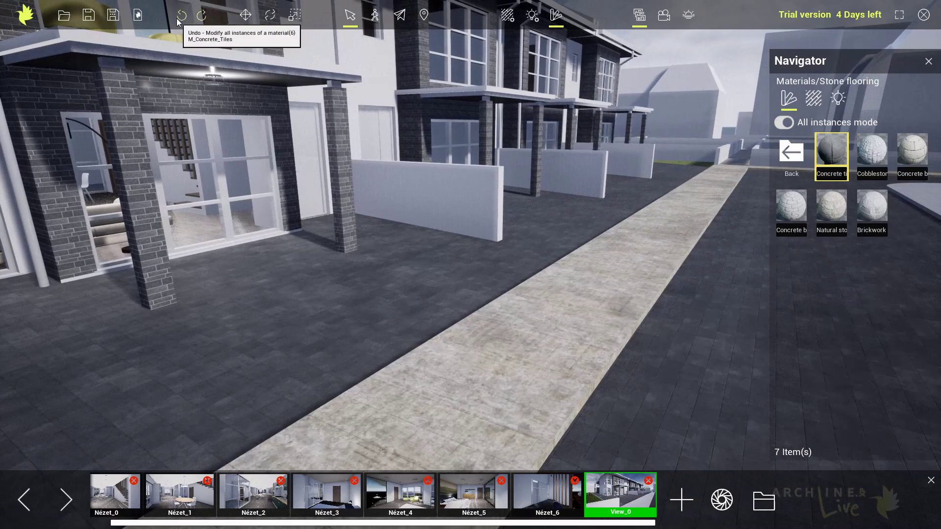
pyautogui.click(785, 123)
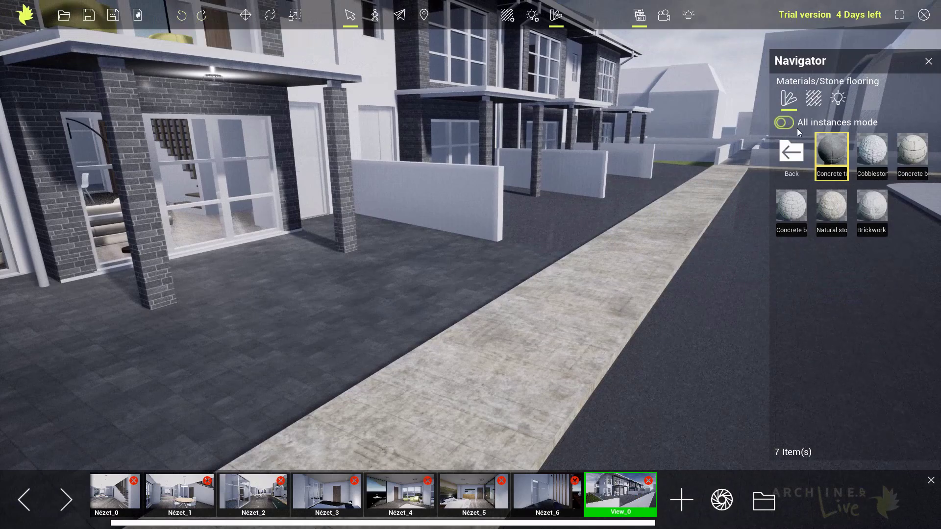
# Apply the Concrete tiles material individually to the neighbouring forecourts along the sidewalk
pyautogui.moveTo(834, 150); pyautogui.dragTo(557, 223)
pyautogui.moveTo(832, 151); pyautogui.dragTo(677, 194)
pyautogui.moveTo(818, 161); pyautogui.dragTo(685, 176)
pyautogui.click(823, 124)
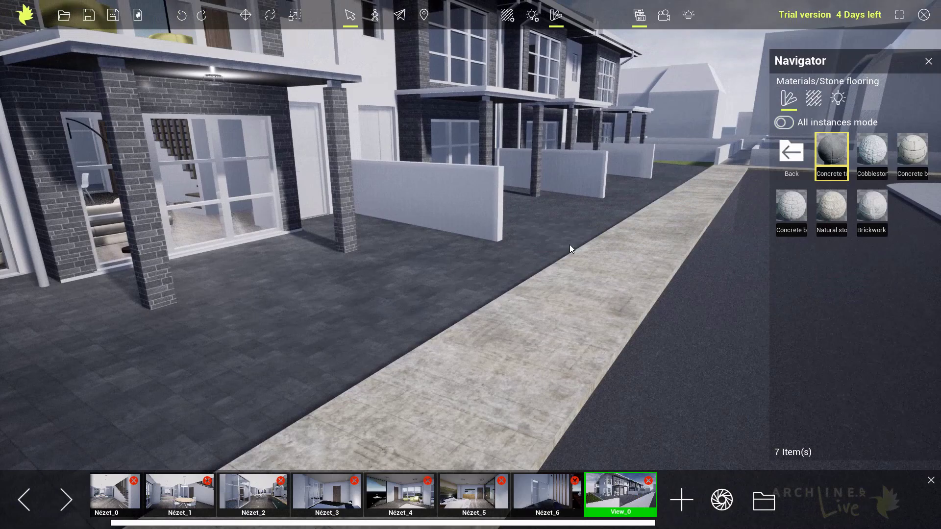
pyautogui.moveTo(566, 243); pyautogui.dragTo(519, 241, button='right')
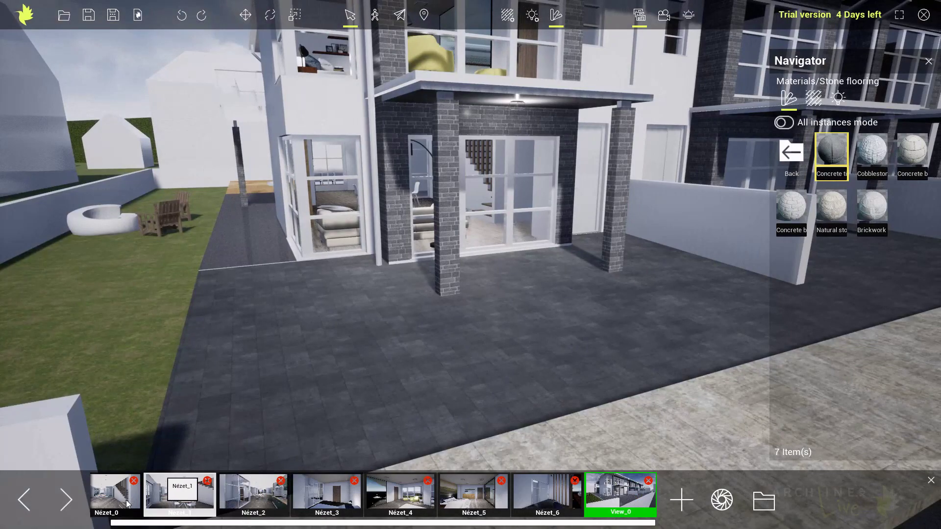
# Recall the saved view Nézet_1 and look around the dining area with the round table and the wooden floor
pyautogui.click(178, 503)
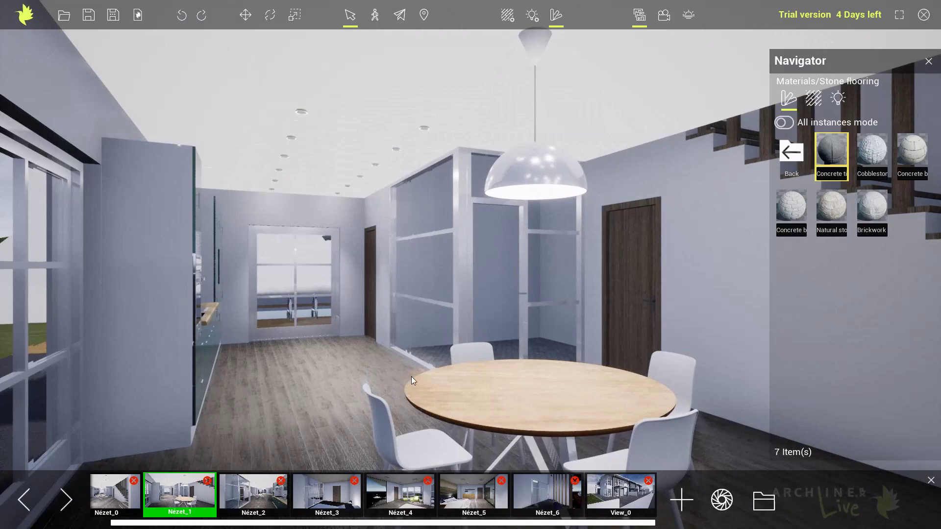
pyautogui.moveTo(480, 361); pyautogui.dragTo(385, 345, button='middle')
pyautogui.moveTo(387, 396); pyautogui.dragTo(405, 332, button='right')
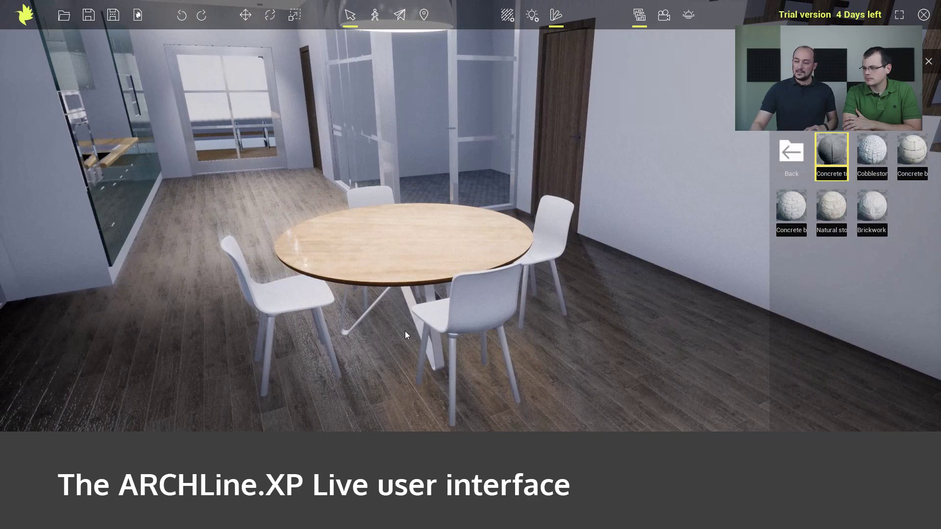
pyautogui.scroll(1, 421, 275)
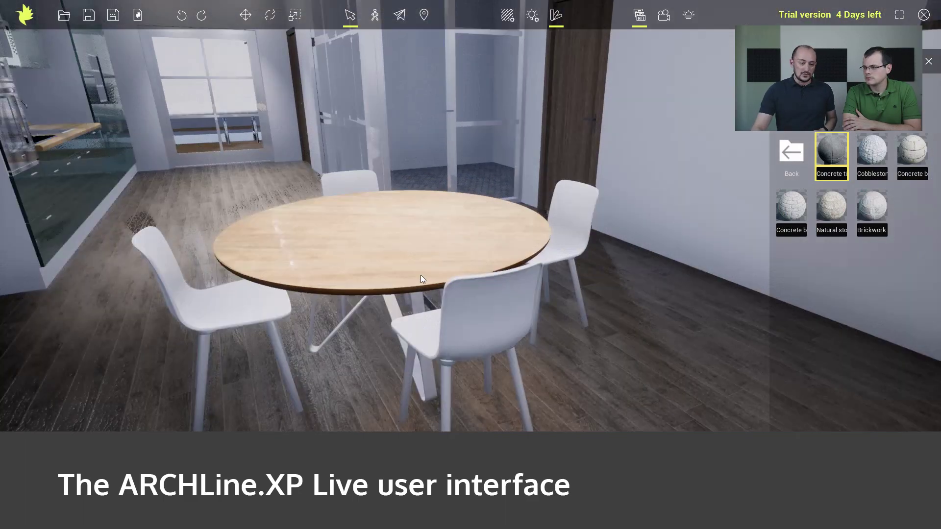
pyautogui.scroll(-1, 421, 275)
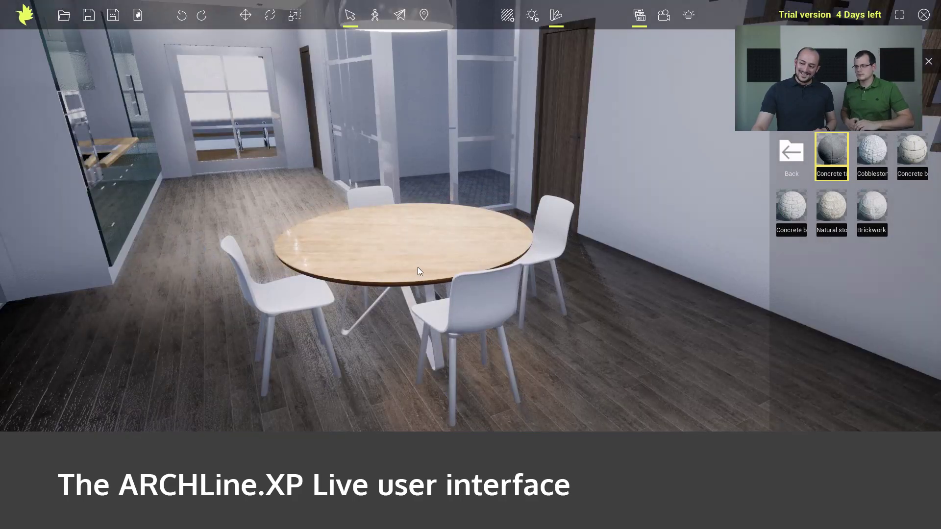
pyautogui.scroll(1, 418, 266)
pyautogui.moveTo(415, 266)
pyautogui.mouseDown(button='right')
pyautogui.moveTo(397, 240)
pyautogui.moveTo(416, 240)
pyautogui.moveTo(421, 266)
pyautogui.mouseUp(button='right')
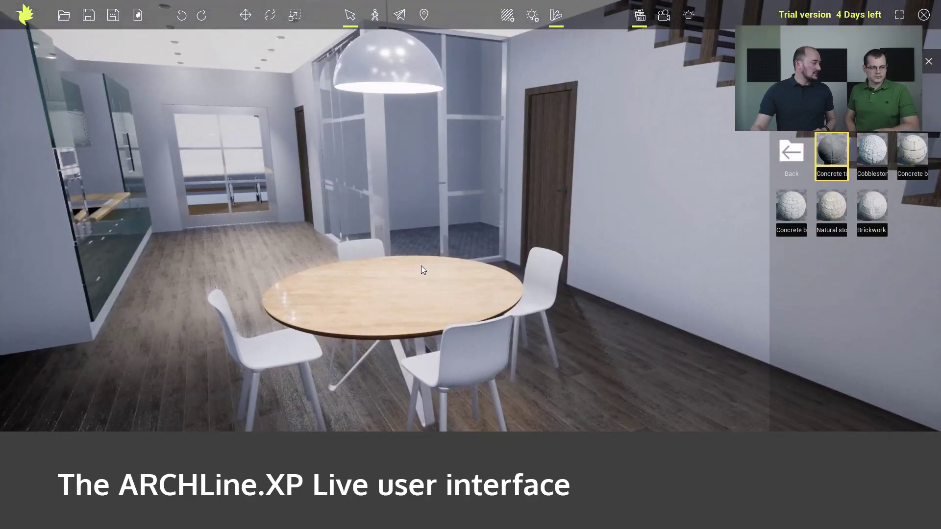
pyautogui.moveTo(421, 267)
pyautogui.mouseDown(button='right')
pyautogui.moveTo(398, 272)
pyautogui.moveTo(433, 213)
pyautogui.moveTo(476, 271)
pyautogui.moveTo(507, 263)
pyautogui.moveTo(435, 264)
pyautogui.mouseUp(button='right')
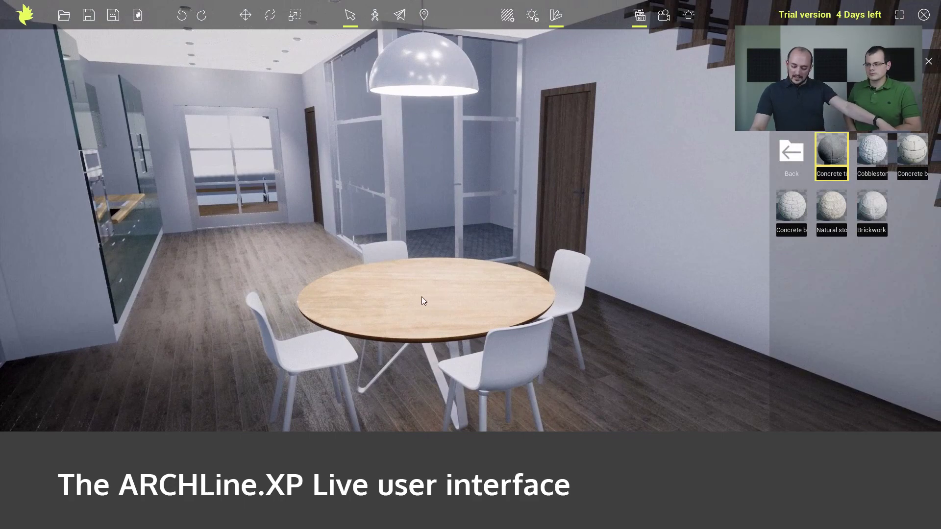
pyautogui.moveTo(422, 296)
pyautogui.mouseDown(button='middle')
pyautogui.moveTo(398, 298)
pyautogui.moveTo(430, 300)
pyautogui.mouseUp(button='middle')
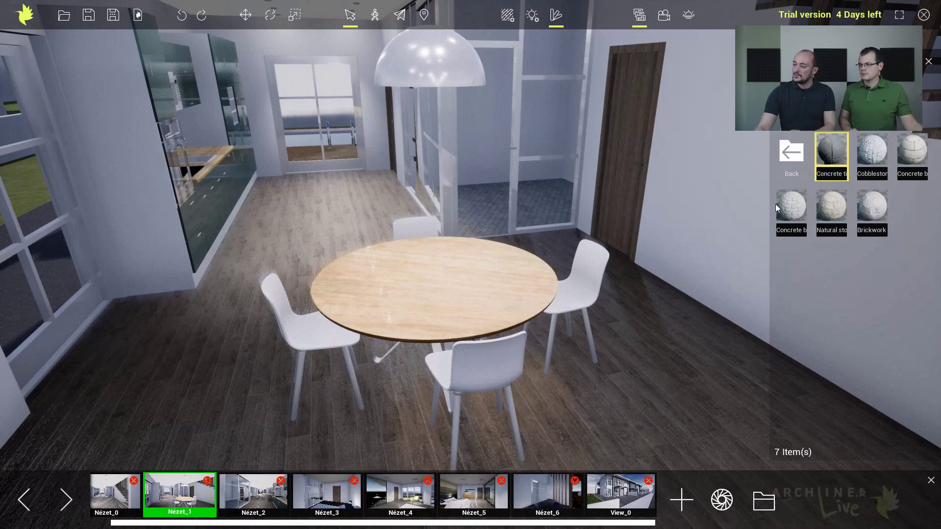
# Apply the Brown oak wood material from the Wood category to the round dining tabletop and select the table
pyautogui.click(787, 155)
pyautogui.click(831, 158)
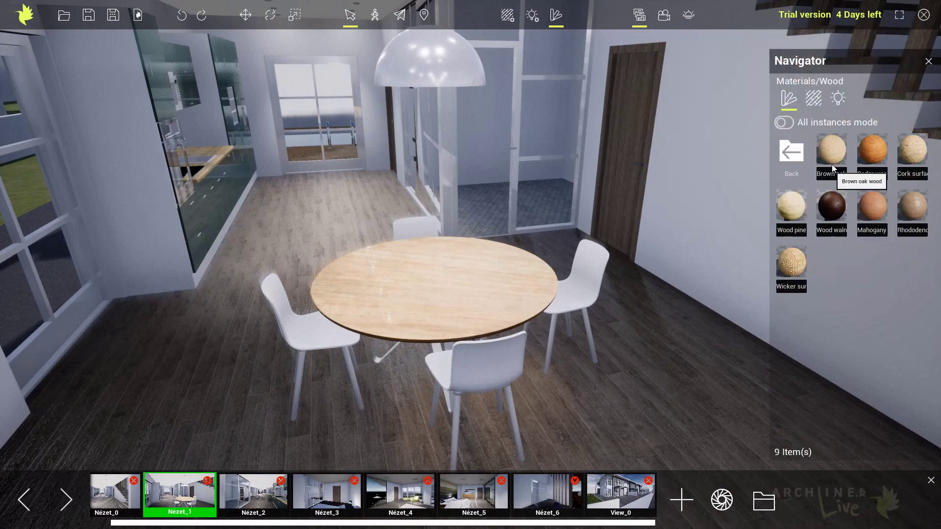
pyautogui.moveTo(831, 157); pyautogui.dragTo(465, 298)
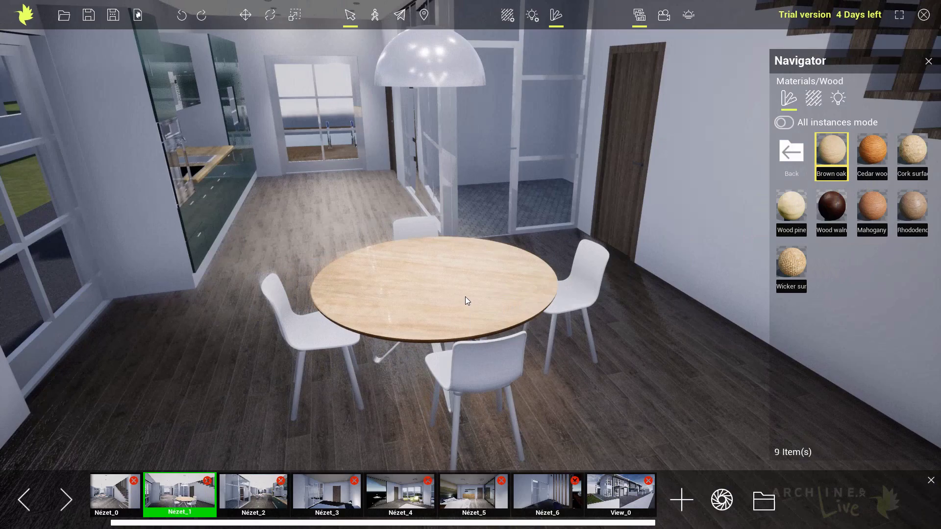
pyautogui.moveTo(466, 296); pyautogui.dragTo(472, 283, button='middle')
pyautogui.scroll(4, 458, 283)
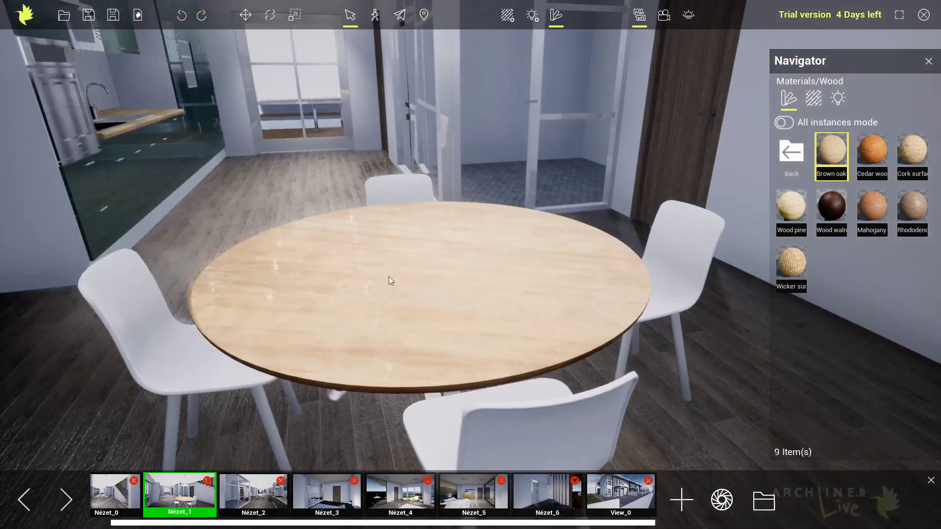
pyautogui.moveTo(832, 152); pyautogui.dragTo(455, 274)
pyautogui.scroll(-3, 448, 281)
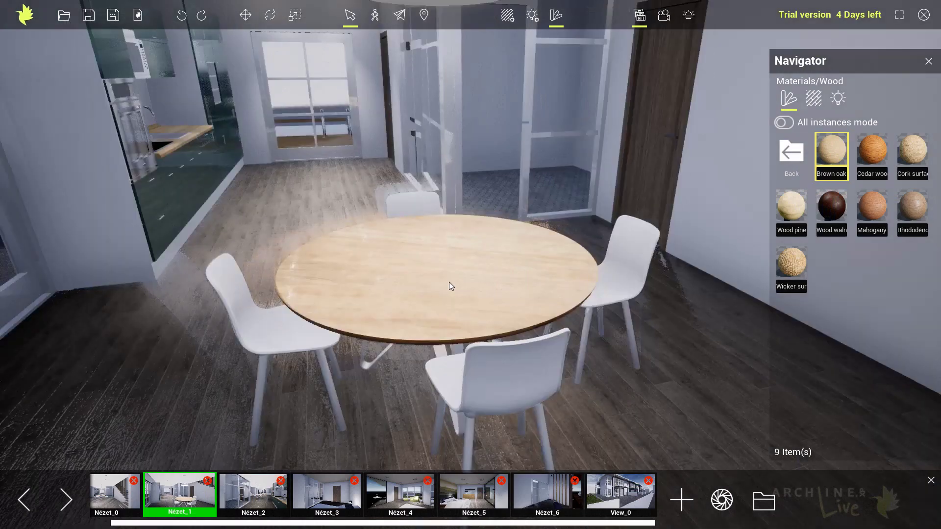
pyautogui.scroll(-3, 491, 307)
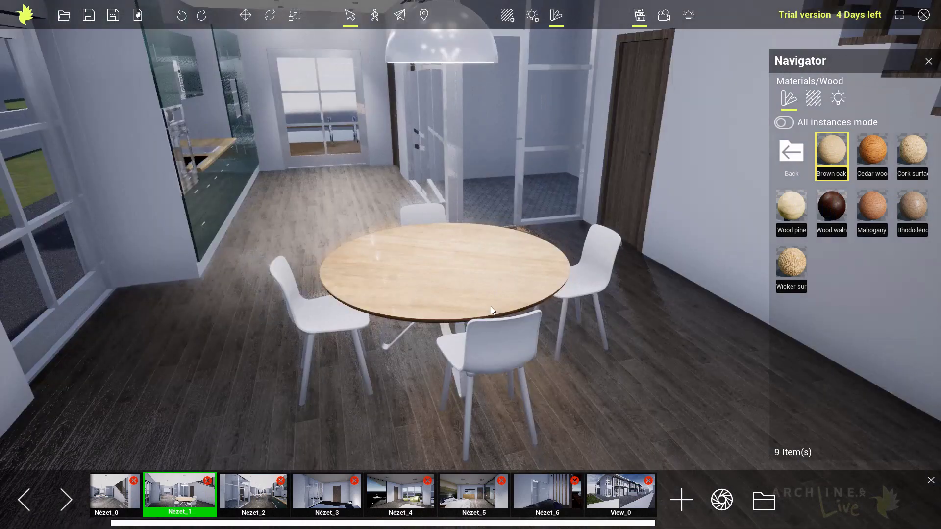
pyautogui.click(480, 297)
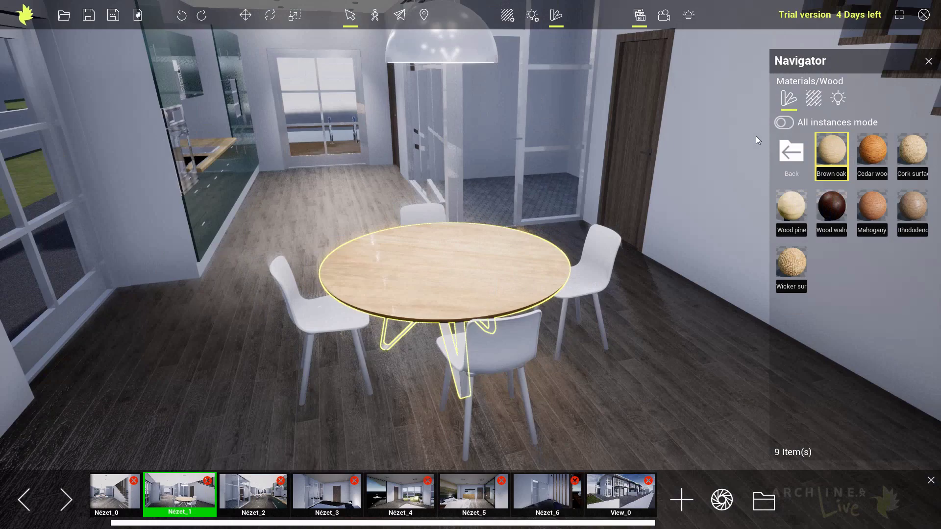
# Try the Beech basket material from the Flooring category on the dining area floor
pyautogui.click(789, 144)
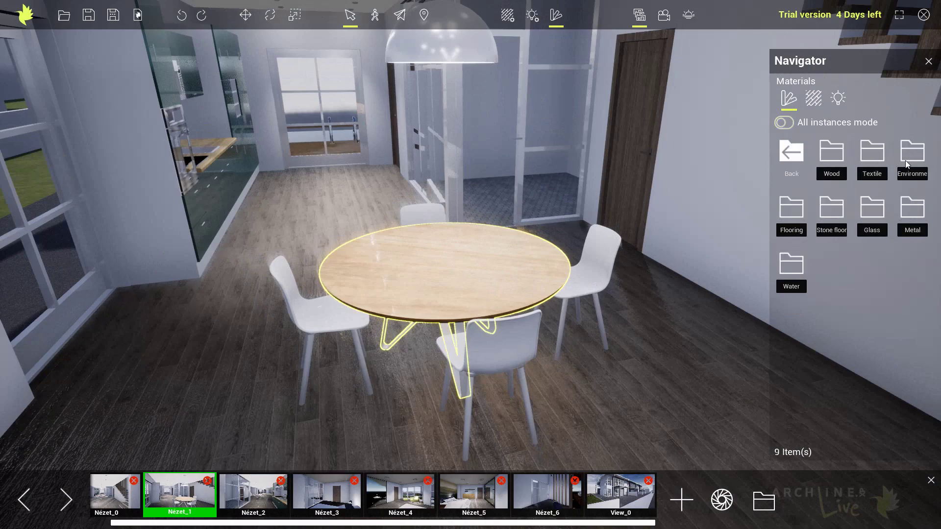
pyautogui.moveTo(597, 386); pyautogui.dragTo(592, 307, button='middle')
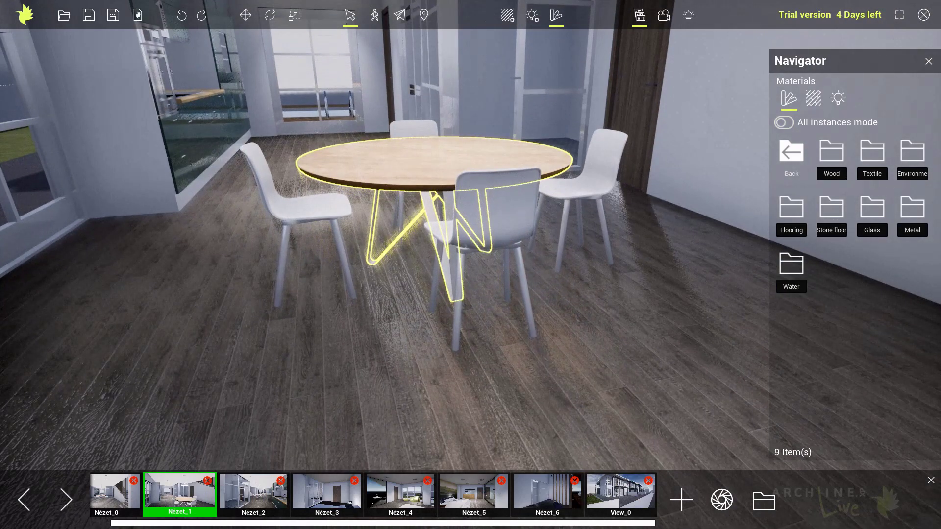
pyautogui.click(793, 217)
pyautogui.moveTo(839, 158); pyautogui.dragTo(624, 299)
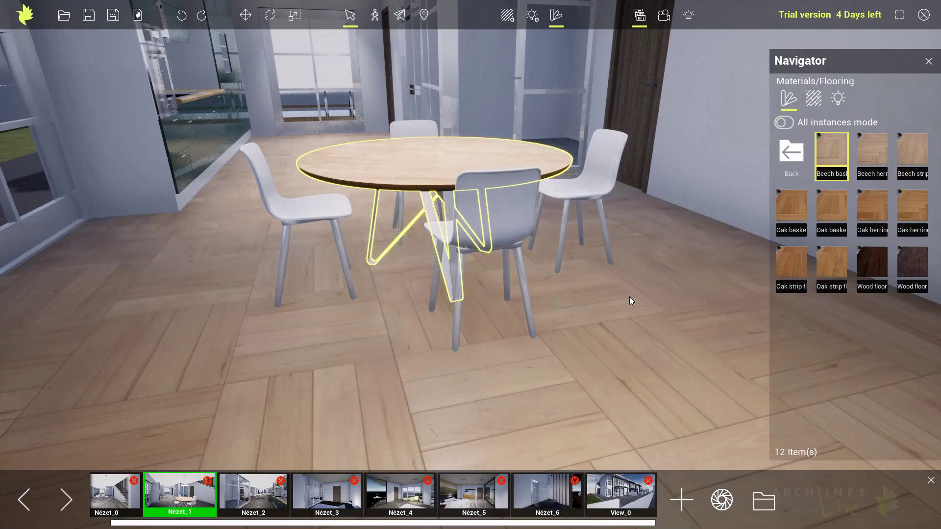
pyautogui.moveTo(609, 337); pyautogui.dragTo(612, 329, button='middle')
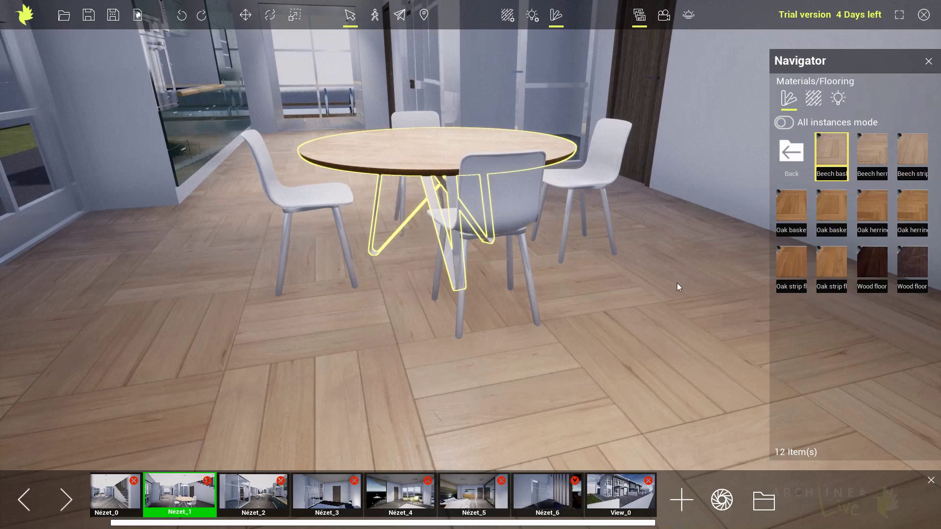
# Apply the second Oak basket flooring material to the dining area floor and inspect it around the table
pyautogui.moveTo(831, 209); pyautogui.dragTo(596, 318)
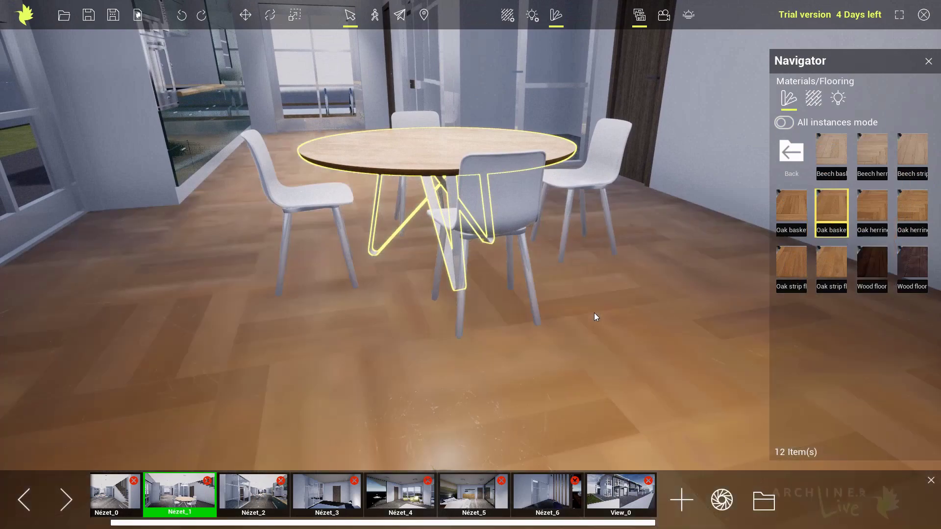
pyautogui.moveTo(515, 376); pyautogui.dragTo(537, 376, button='middle')
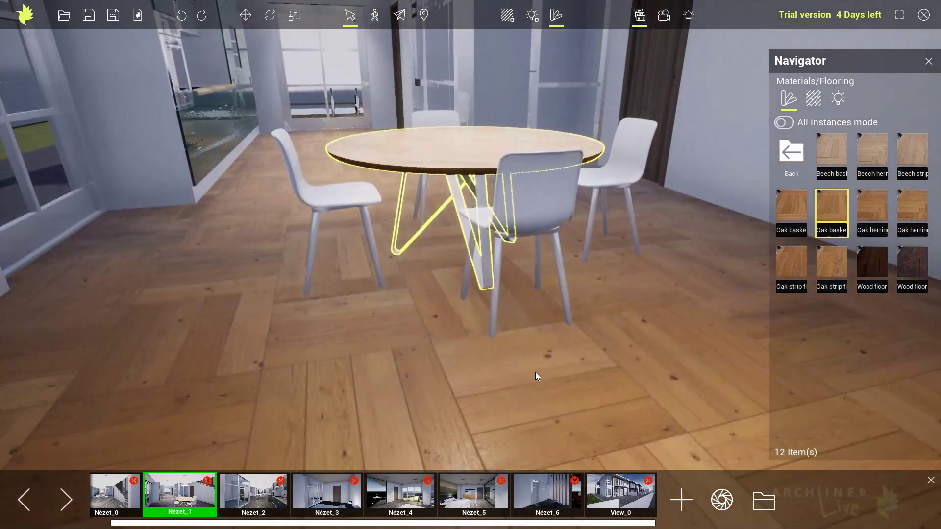
pyautogui.moveTo(527, 350); pyautogui.dragTo(498, 314, button='right')
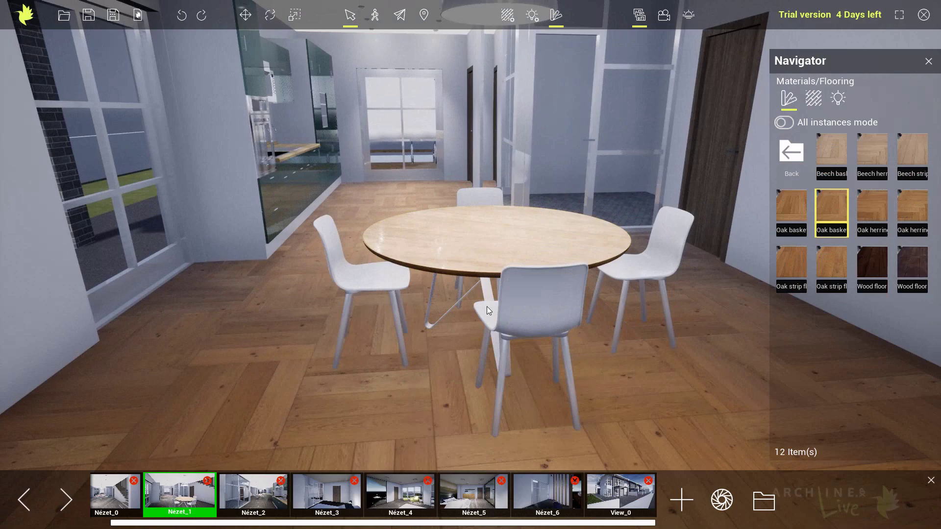
pyautogui.moveTo(487, 299); pyautogui.dragTo(470, 310, button='middle')
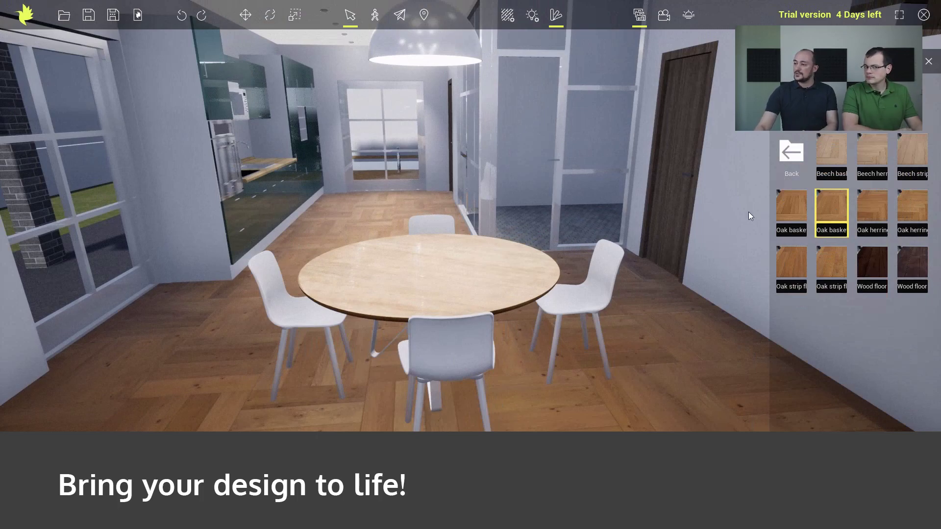
# Place the potted Cannaflower from the Decoration objects on the round dining table
pyautogui.click(791, 155)
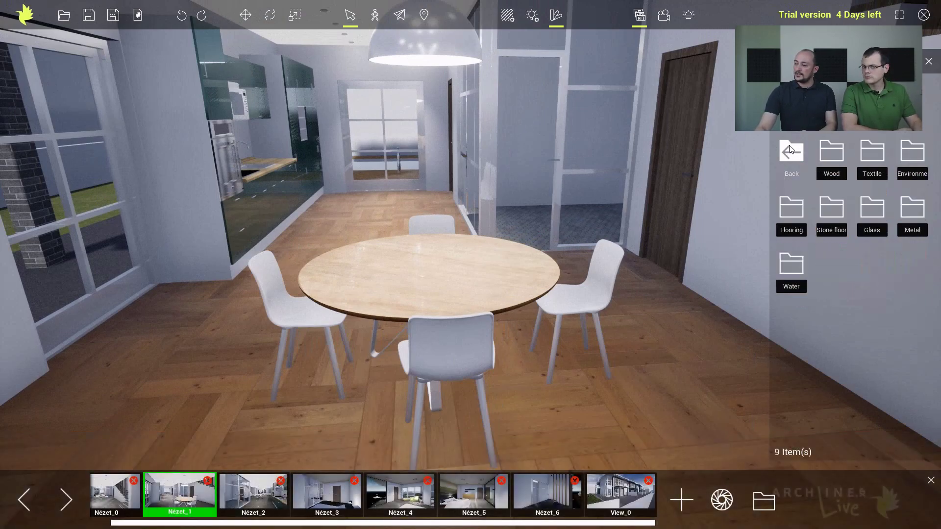
pyautogui.click(791, 151)
pyautogui.click(795, 141)
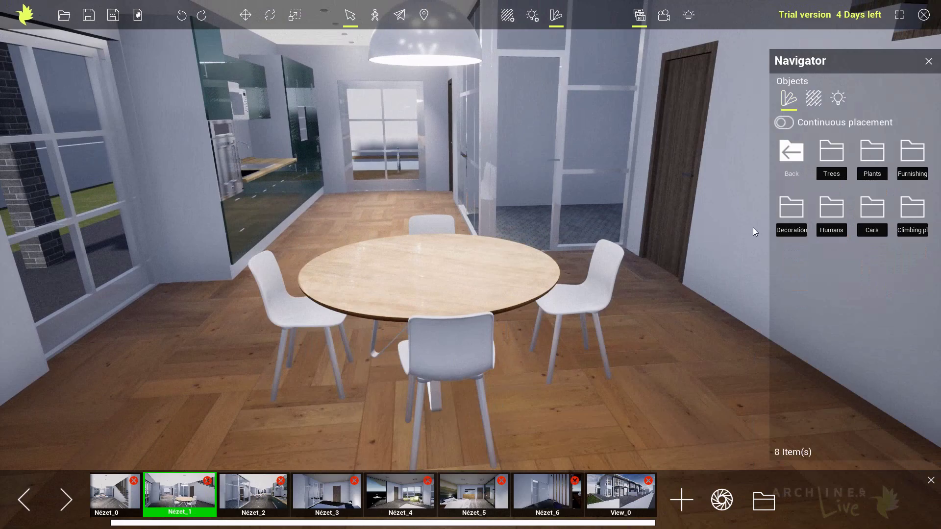
pyautogui.click(798, 211)
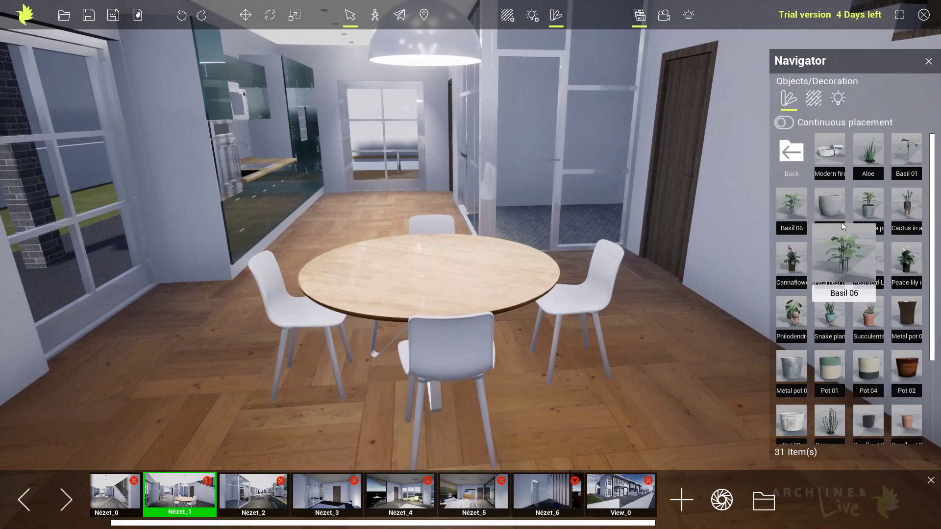
pyautogui.moveTo(792, 262); pyautogui.dragTo(428, 267)
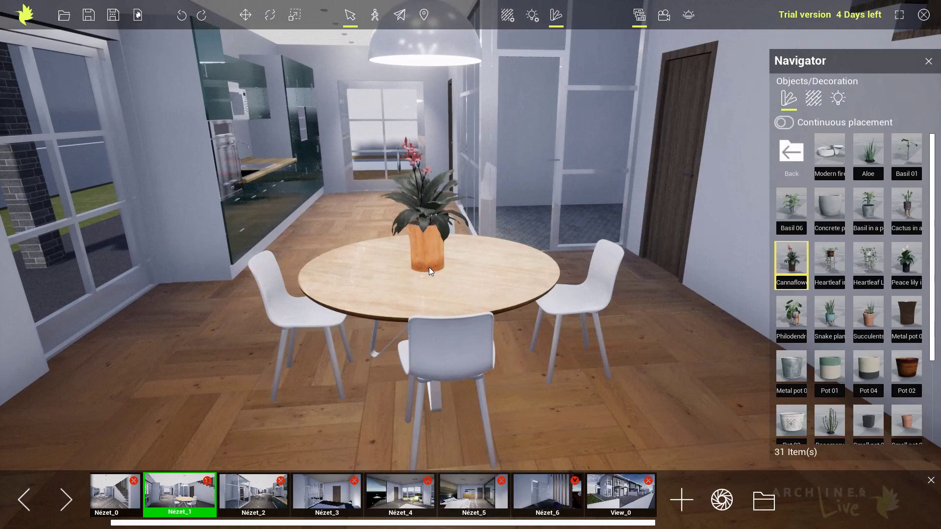
pyautogui.moveTo(431, 260); pyautogui.dragTo(382, 264, button='middle')
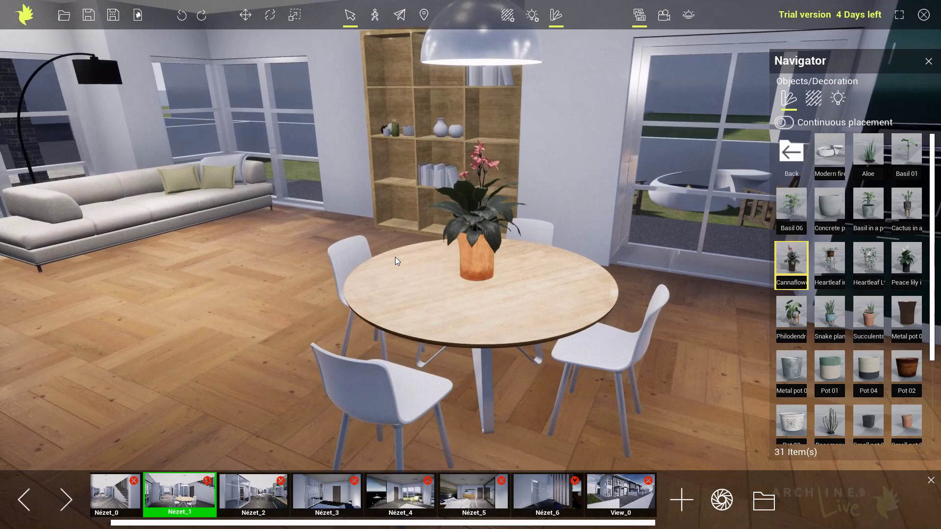
# Place the second Heartleaf plant from the Decoration objects on the floor between the sofa and the bookshelf
pyautogui.moveTo(319, 231); pyautogui.dragTo(299, 226, button='right')
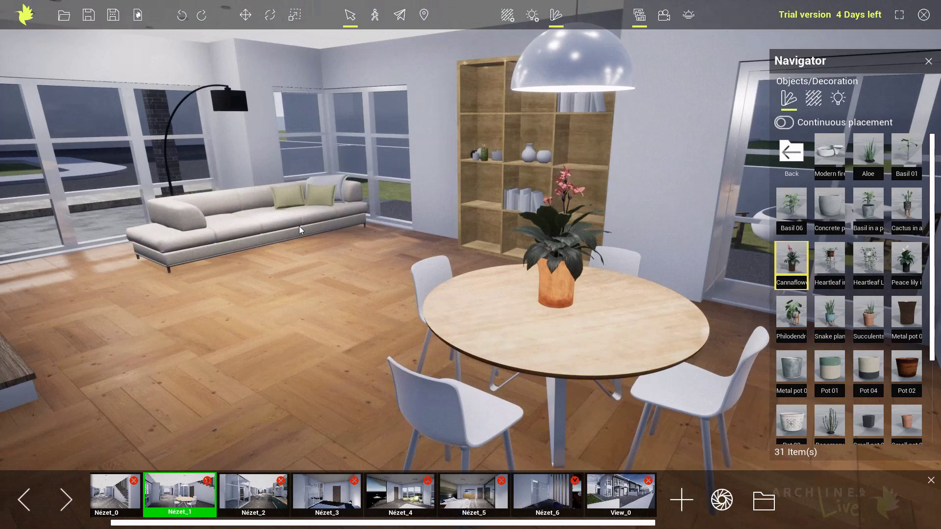
pyautogui.moveTo(864, 260); pyautogui.dragTo(405, 237)
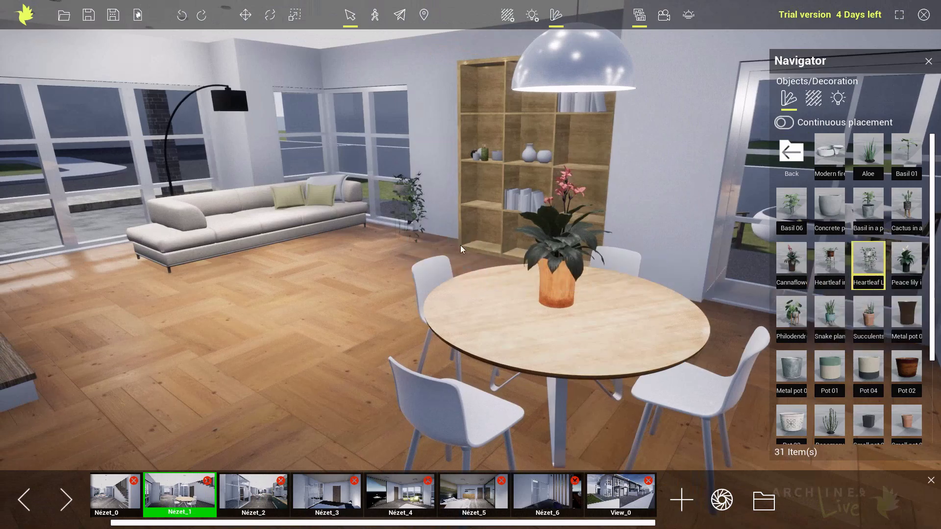
pyautogui.scroll(5, 479, 248)
pyautogui.scroll(-5, 479, 248)
pyautogui.scroll(1, 478, 243)
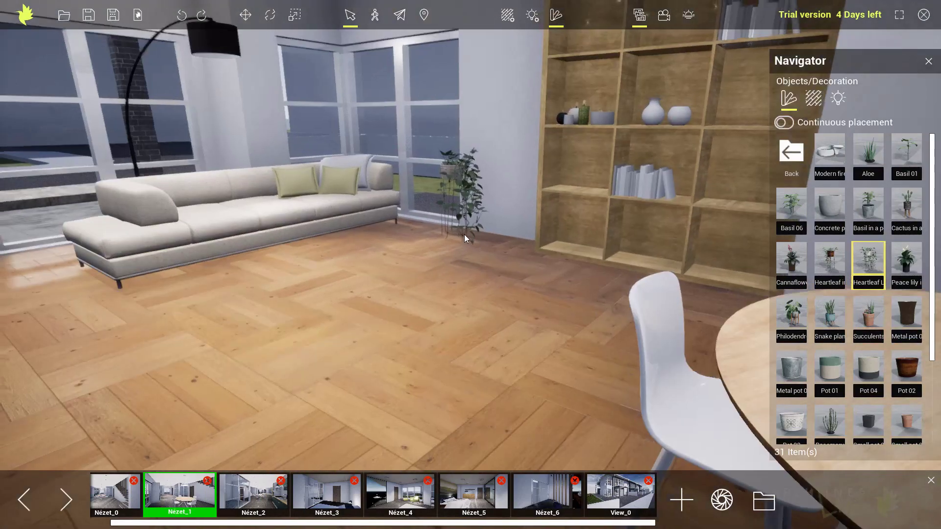
# Place the Heartleaf in a pot at the sofa's open end and a Philodendron beside it near the window
pyautogui.moveTo(463, 234); pyautogui.dragTo(464, 235, button='right')
pyautogui.moveTo(829, 264)
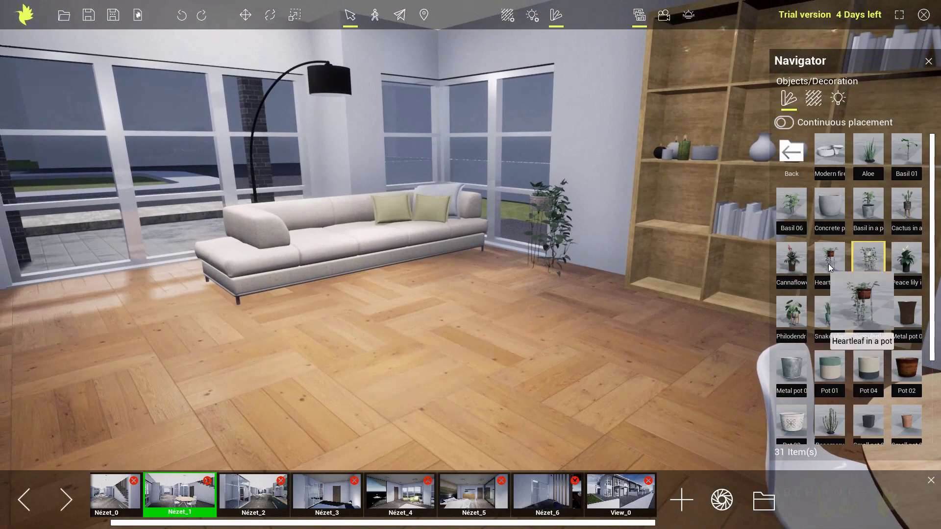
pyautogui.moveTo(828, 263); pyautogui.dragTo(164, 287)
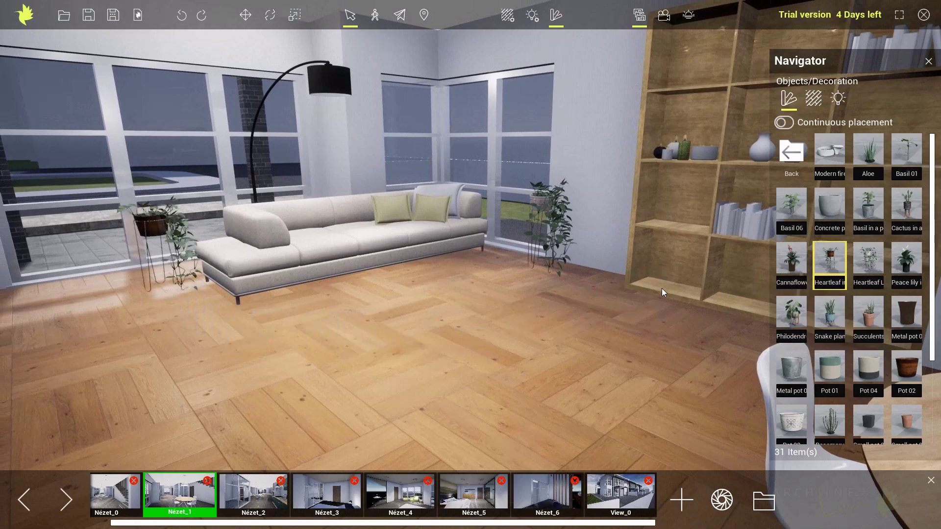
pyautogui.moveTo(663, 288); pyautogui.dragTo(628, 287, button='right')
pyautogui.moveTo(789, 315)
pyautogui.moveTo(789, 314); pyautogui.dragTo(284, 269)
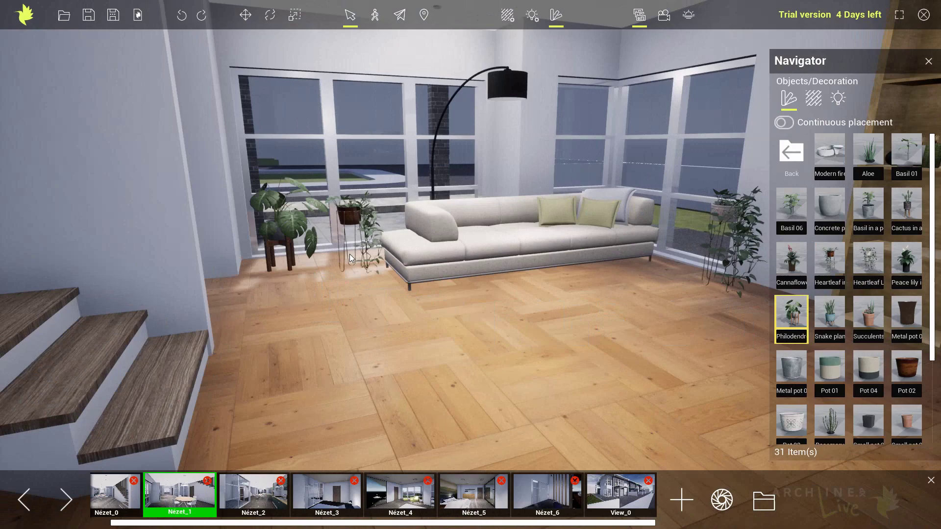
# Replace the Heartleaf in a pot between the sofa and the Philodendron with the Snake plant
pyautogui.click(351, 219)
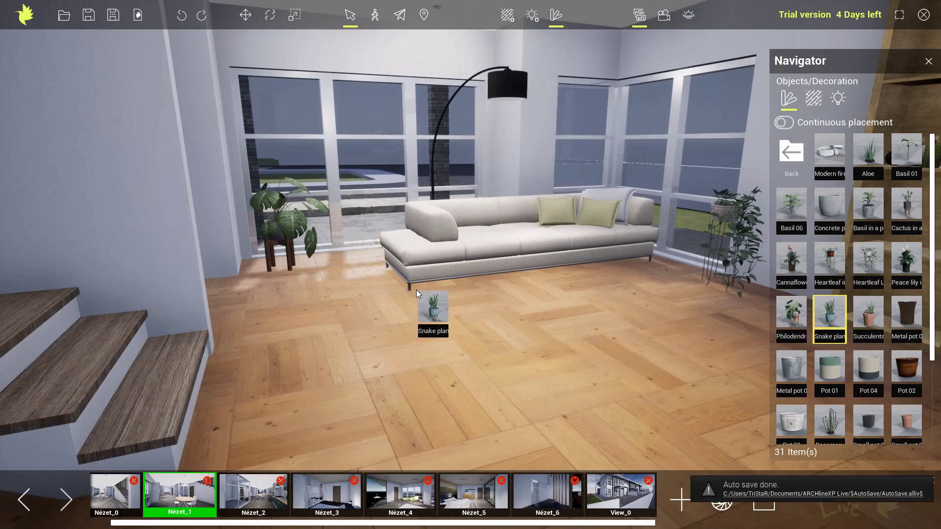
pyautogui.click(357, 263)
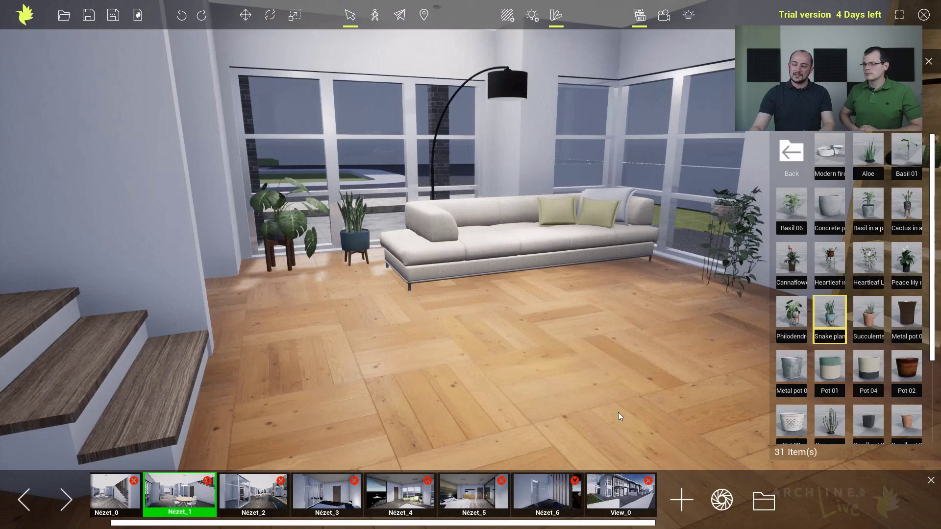
# Recall the saved view View_0 and place the Car - hatchback from the Cars objects on the sidewalk
pyautogui.click(620, 497)
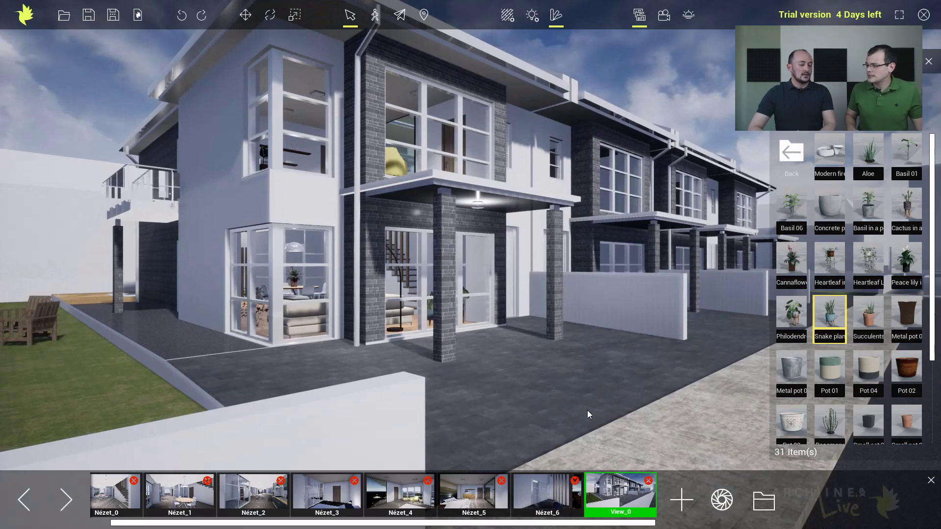
pyautogui.click(791, 152)
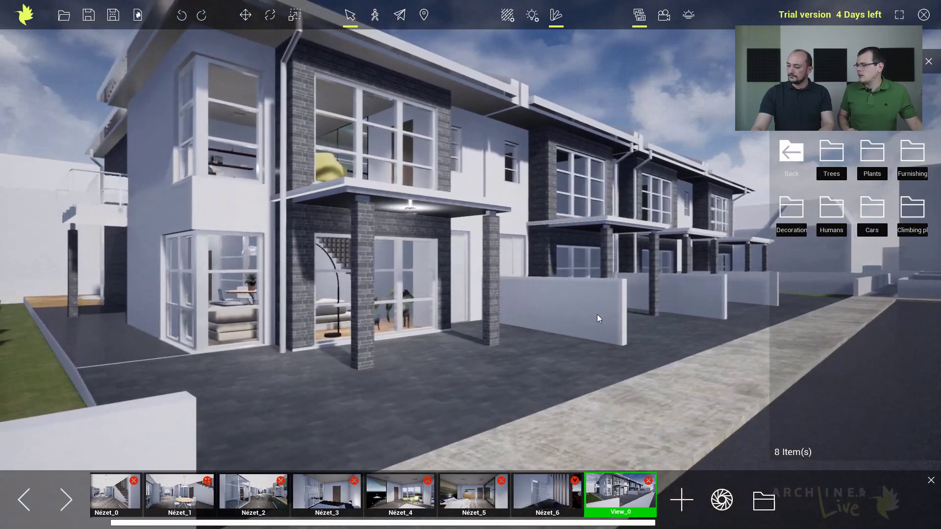
pyautogui.click(875, 216)
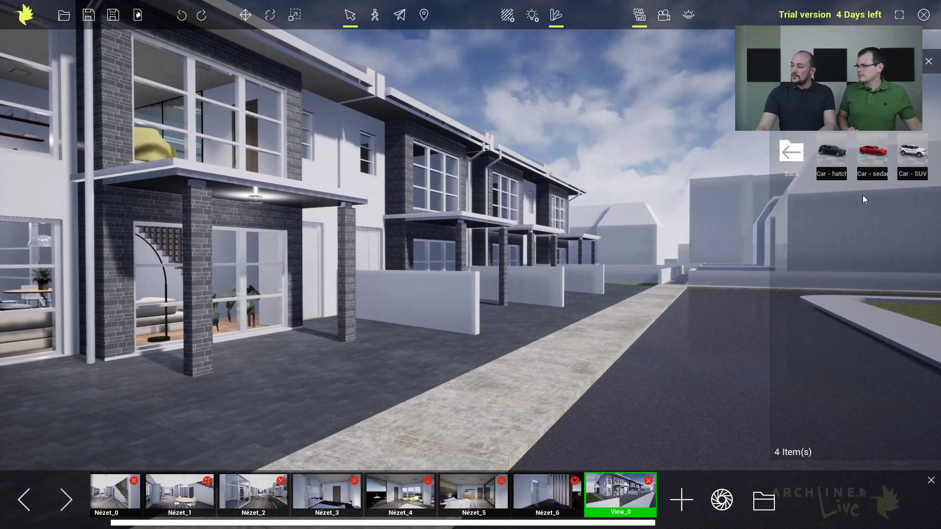
pyautogui.moveTo(837, 154)
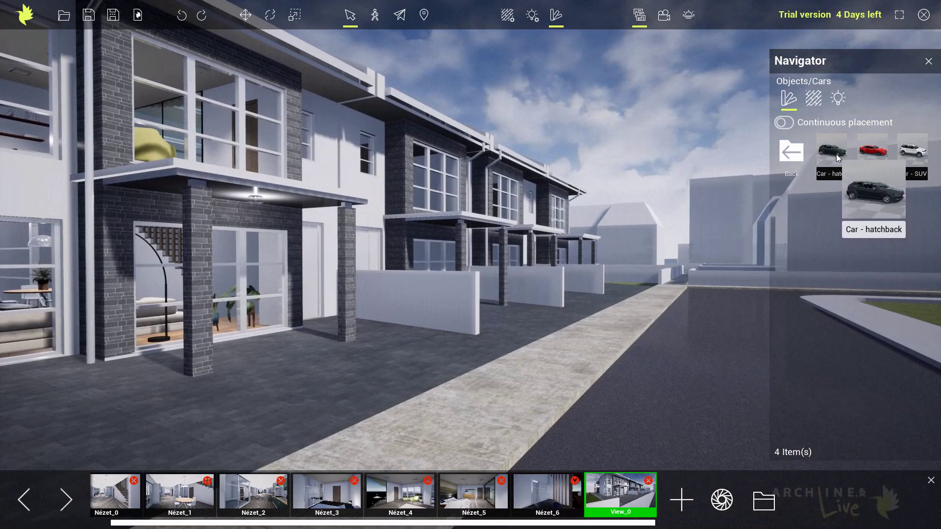
pyautogui.moveTo(815, 165); pyautogui.dragTo(610, 325)
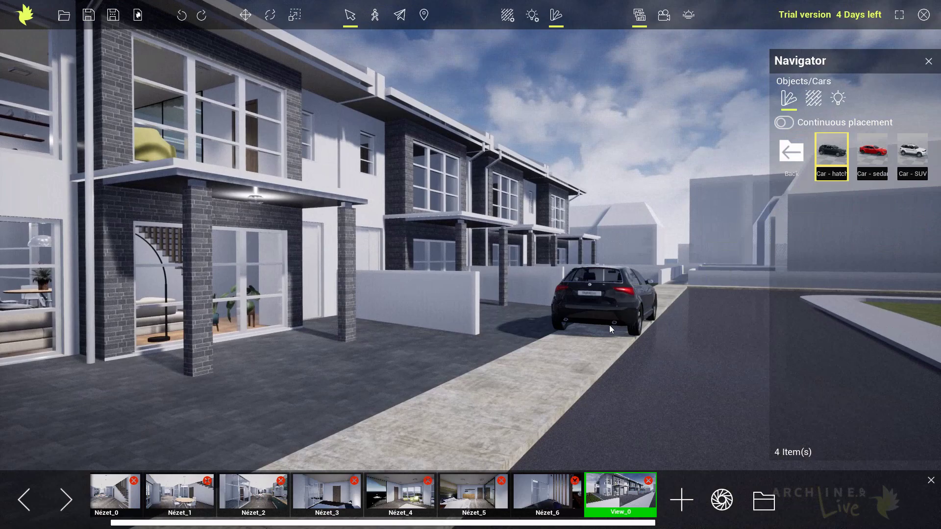
# Delete the hatchback and place a new one on the sidewalk nearer the corner house
pyautogui.click(611, 309)
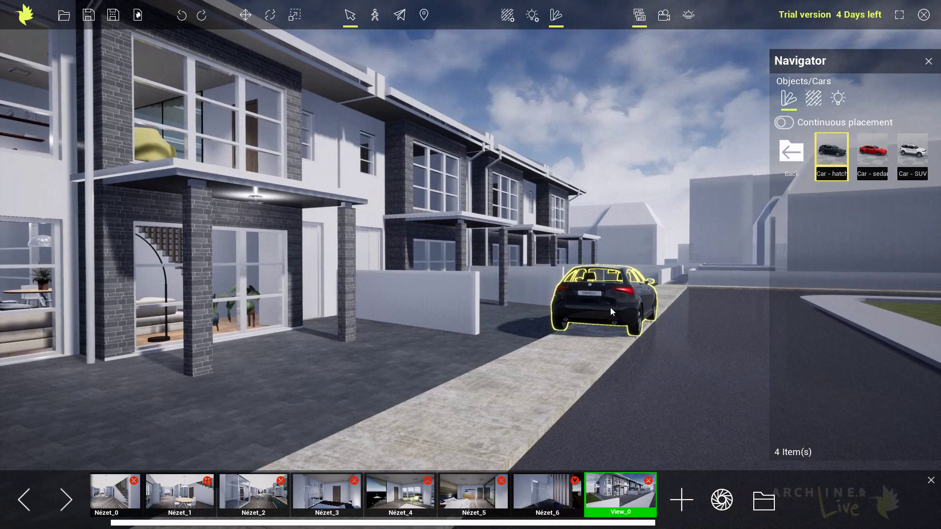
pyautogui.press('Delete')
pyautogui.moveTo(832, 154)
pyautogui.mouseDown()
pyautogui.moveTo(596, 317)
pyautogui.moveTo(592, 334)
pyautogui.mouseUp()
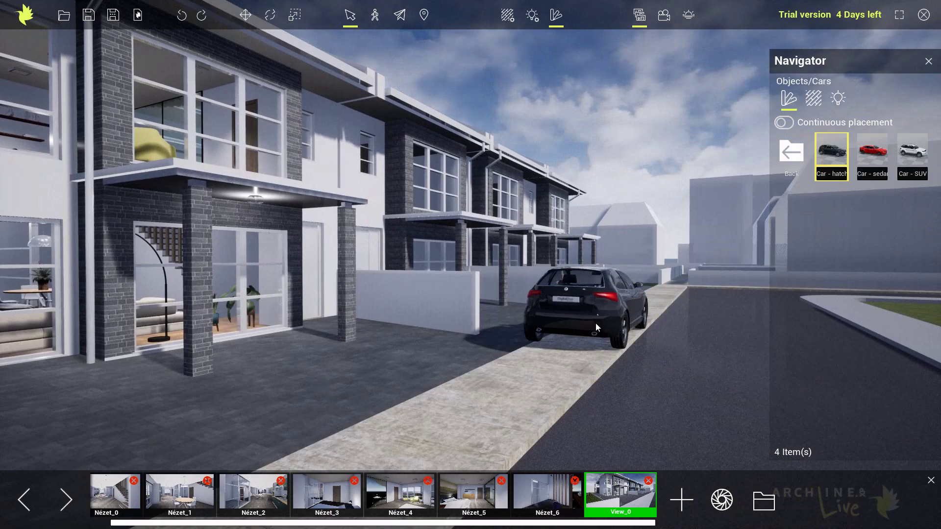
pyautogui.moveTo(593, 320); pyautogui.dragTo(542, 325, button='middle')
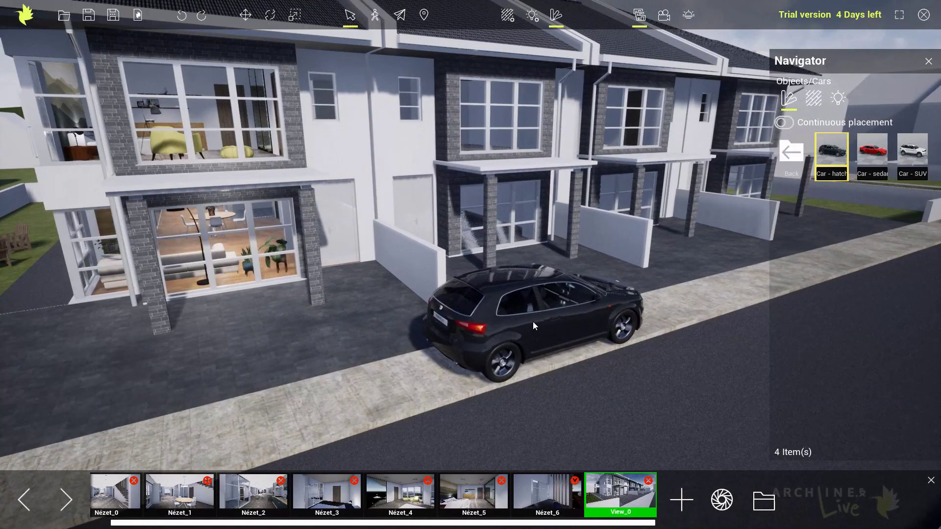
# Move the hatchback forward along the sidewalk and sideways toward the road so that it straddles the curb
pyautogui.click(533, 323)
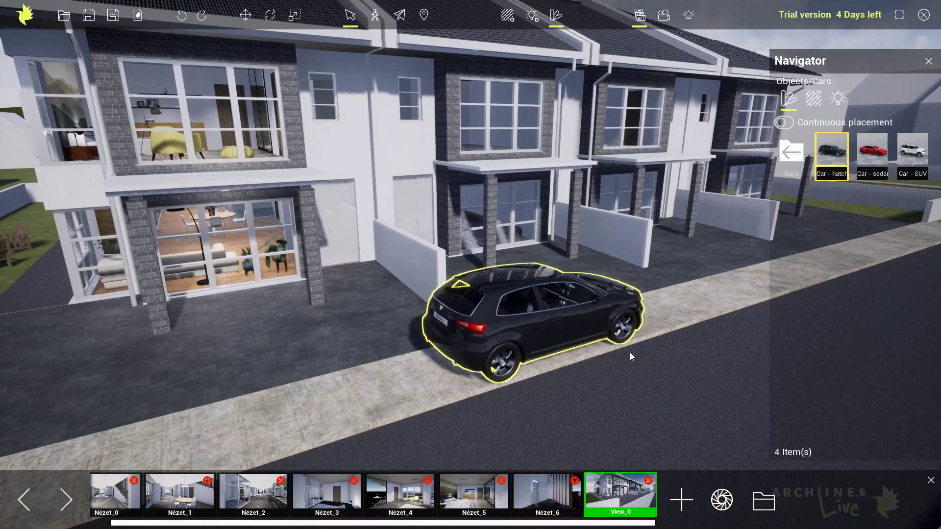
pyautogui.click(245, 16)
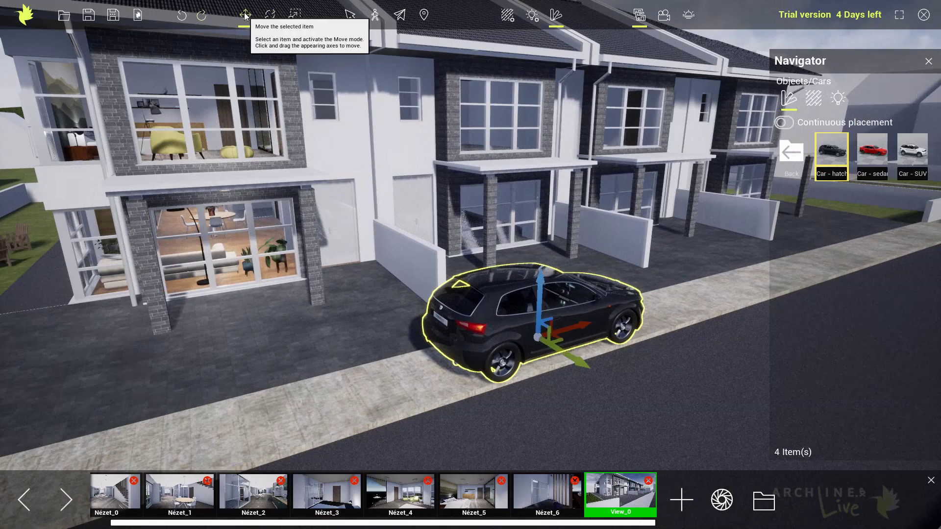
pyautogui.moveTo(513, 287); pyautogui.dragTo(343, 303, button='middle')
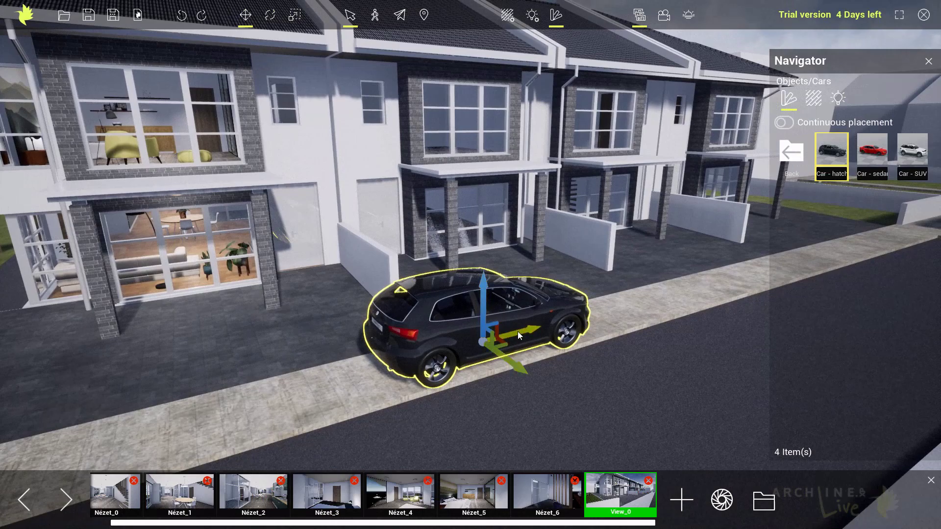
pyautogui.moveTo(517, 331); pyautogui.dragTo(544, 351)
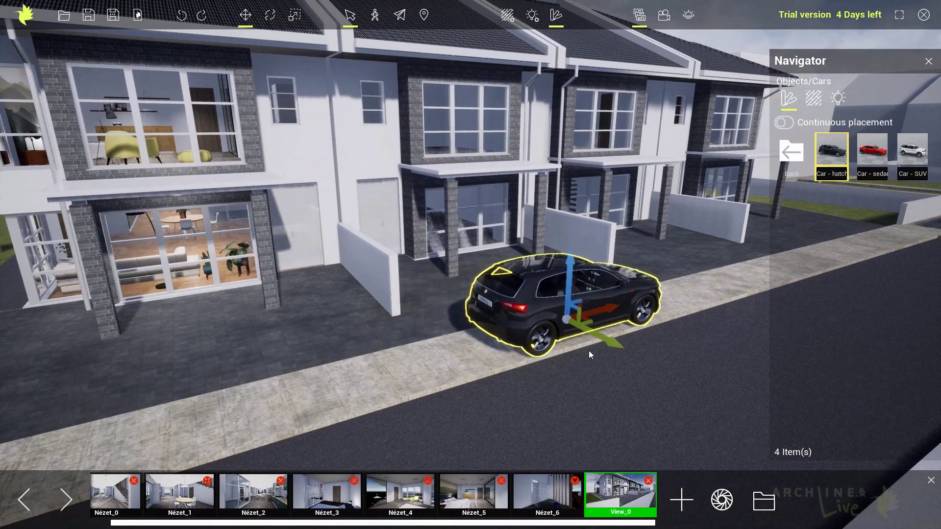
pyautogui.moveTo(608, 339); pyautogui.dragTo(619, 345)
pyautogui.moveTo(621, 339); pyautogui.dragTo(516, 355, button='middle')
pyautogui.scroll(1, 516, 355)
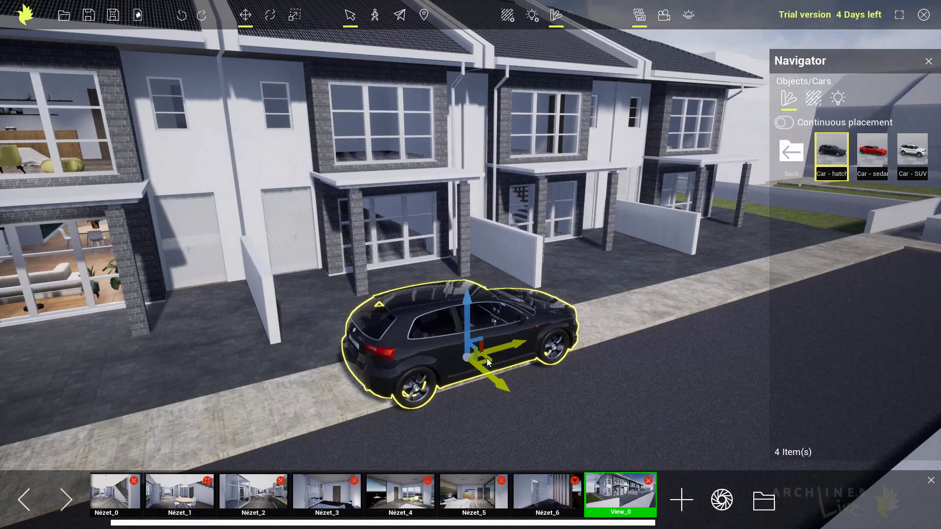
pyautogui.moveTo(487, 358); pyautogui.dragTo(474, 385)
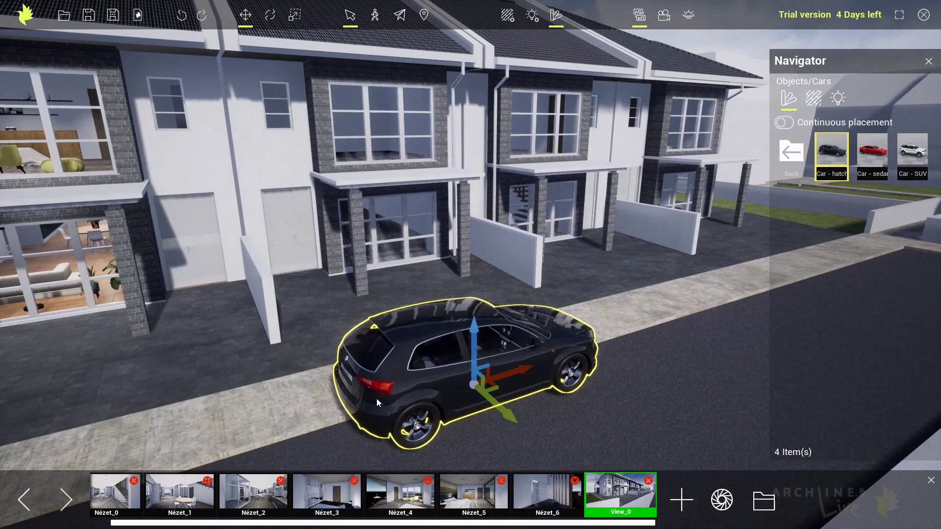
# Tilt the hatchback slightly toward the road and lower it so its wheels rest on the sidewalk and road
pyautogui.moveTo(375, 402); pyautogui.dragTo(537, 271, button='right')
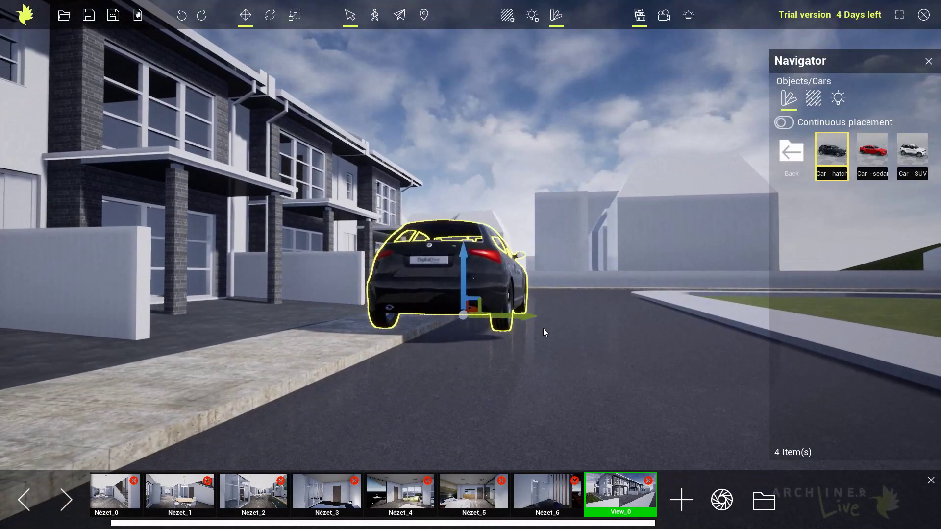
pyautogui.moveTo(543, 328); pyautogui.dragTo(543, 333, button='right')
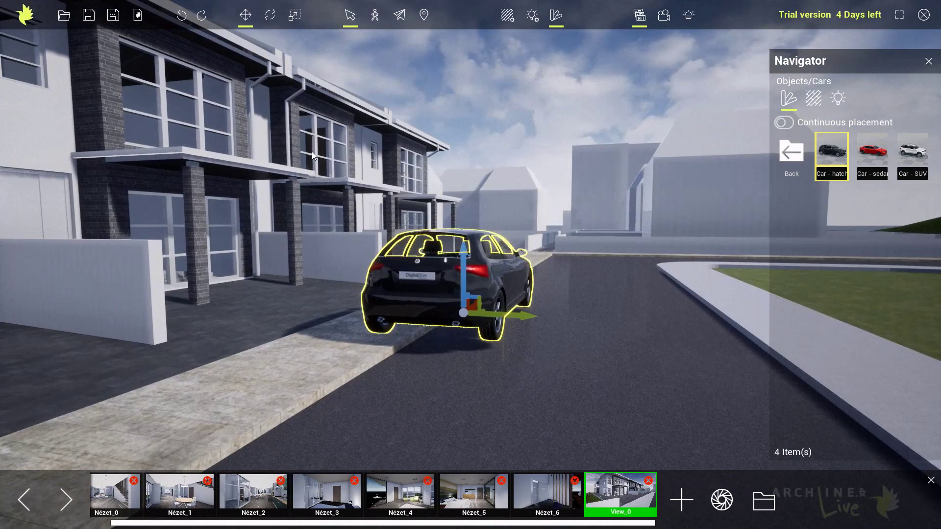
pyautogui.click(270, 19)
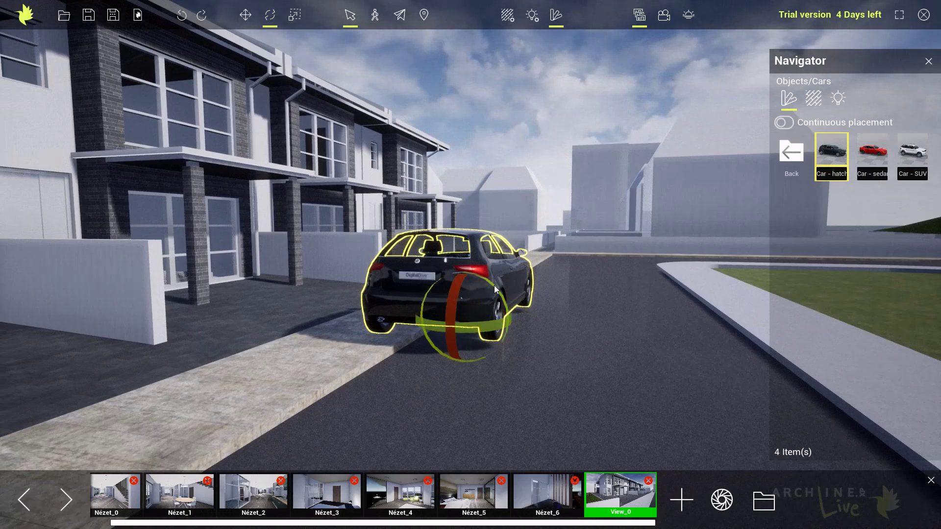
pyautogui.moveTo(424, 302); pyautogui.dragTo(428, 291)
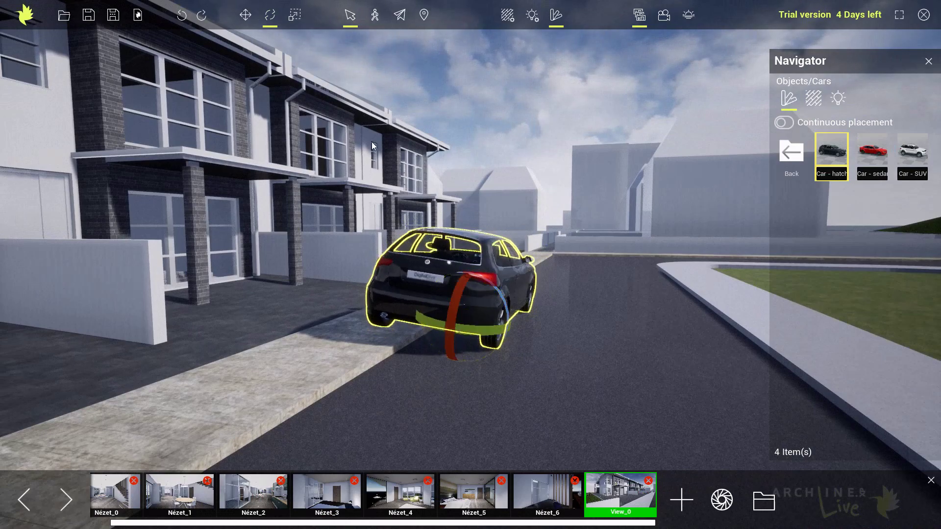
pyautogui.click(244, 16)
pyautogui.moveTo(471, 258); pyautogui.dragTo(471, 262)
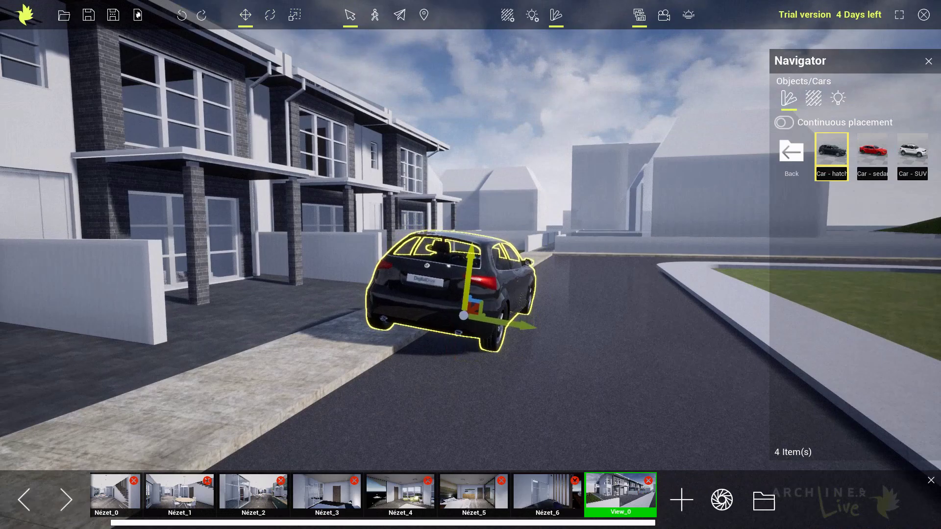
pyautogui.click(389, 346)
pyautogui.moveTo(361, 337)
pyautogui.mouseDown(button='right')
pyautogui.moveTo(172, 351)
pyautogui.moveTo(272, 351)
pyautogui.moveTo(369, 366)
pyautogui.moveTo(354, 349)
pyautogui.mouseUp(button='right')
pyautogui.press('Escape')
# Place the Car - sedan on the corner house's driveway and rotate it so its front faces the street
pyautogui.moveTo(879, 157)
pyautogui.moveTo(879, 155); pyautogui.dragTo(395, 362)
pyautogui.click(409, 337)
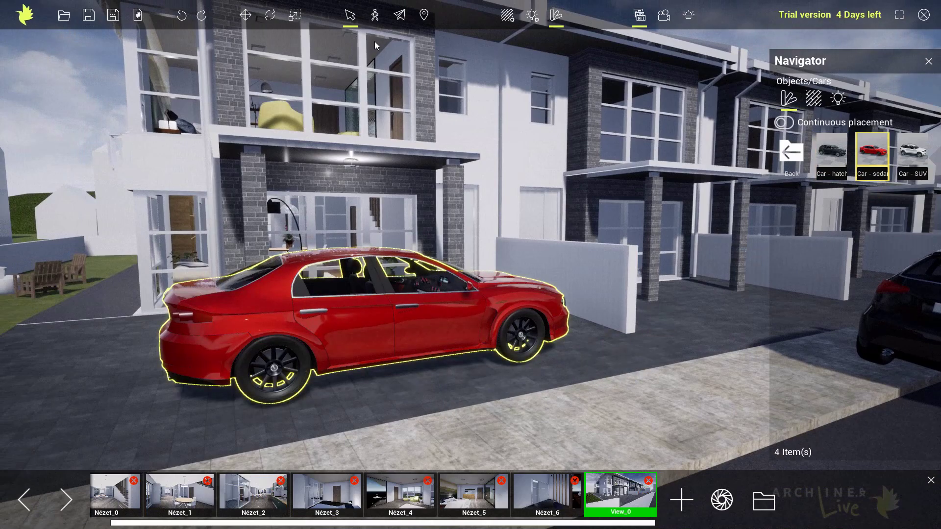
pyautogui.click(270, 15)
pyautogui.moveTo(421, 373); pyautogui.dragTo(372, 378)
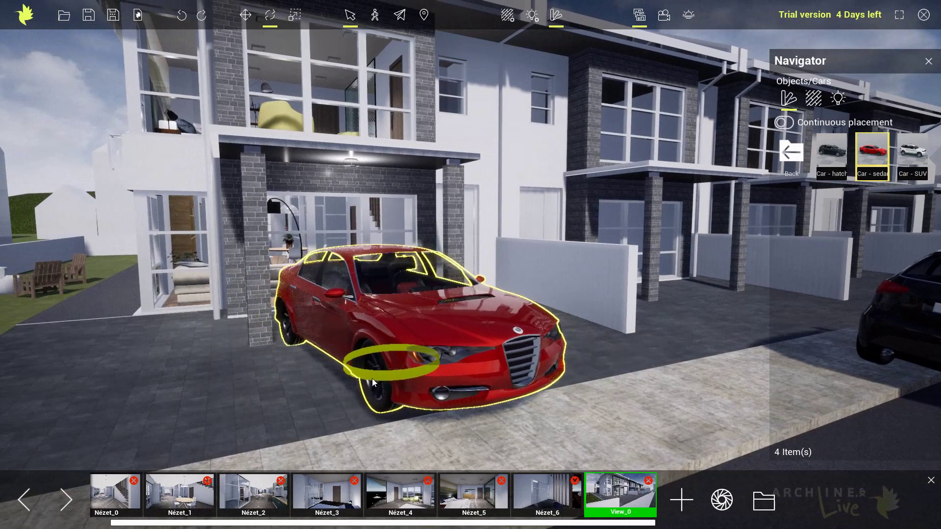
pyautogui.moveTo(407, 347); pyautogui.dragTo(333, 346)
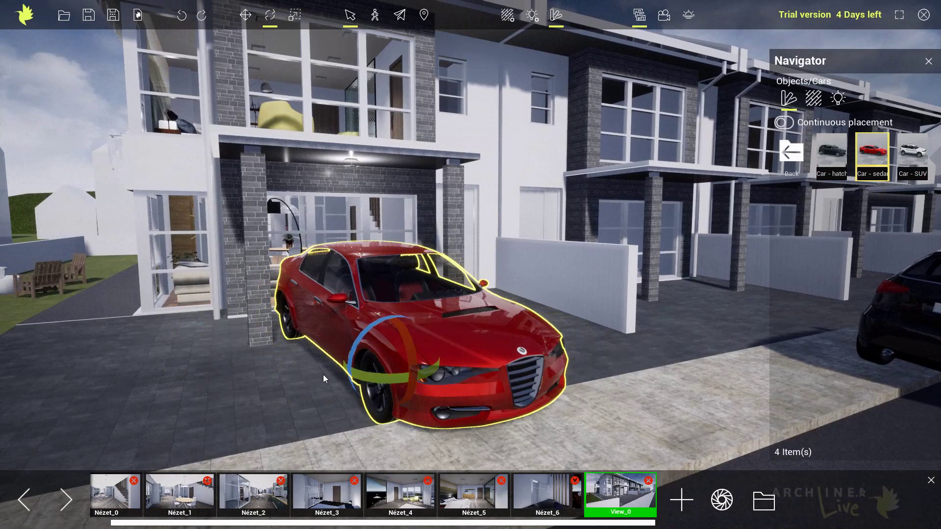
# Place the walking man from the Humans objects on the sidewalk behind the hatchback
pyautogui.click(788, 154)
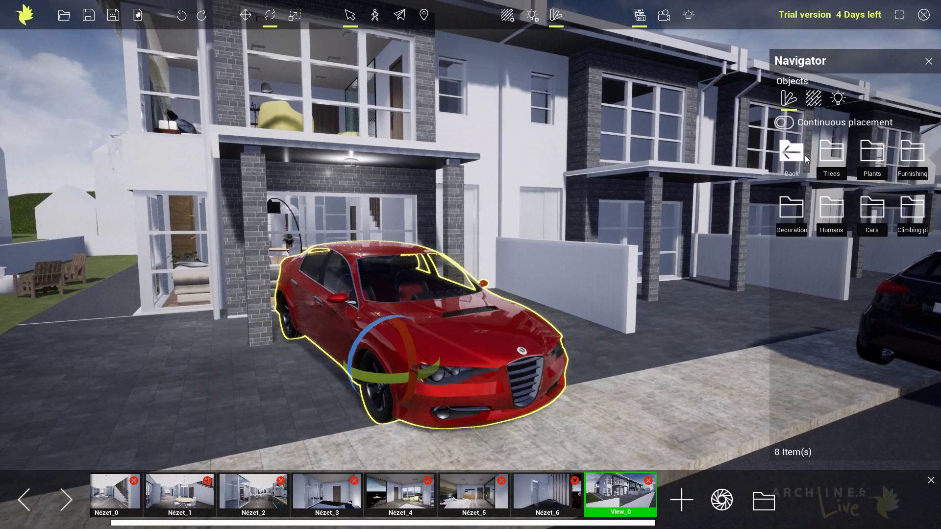
pyautogui.click(831, 213)
pyautogui.moveTo(672, 278); pyautogui.dragTo(709, 275, button='right')
pyautogui.moveTo(832, 153); pyautogui.dragTo(654, 346)
# Place the walking woman from the Humans objects beside the corner house's pillar and rotate her to face the street
pyautogui.moveTo(638, 353); pyautogui.dragTo(601, 361, button='right')
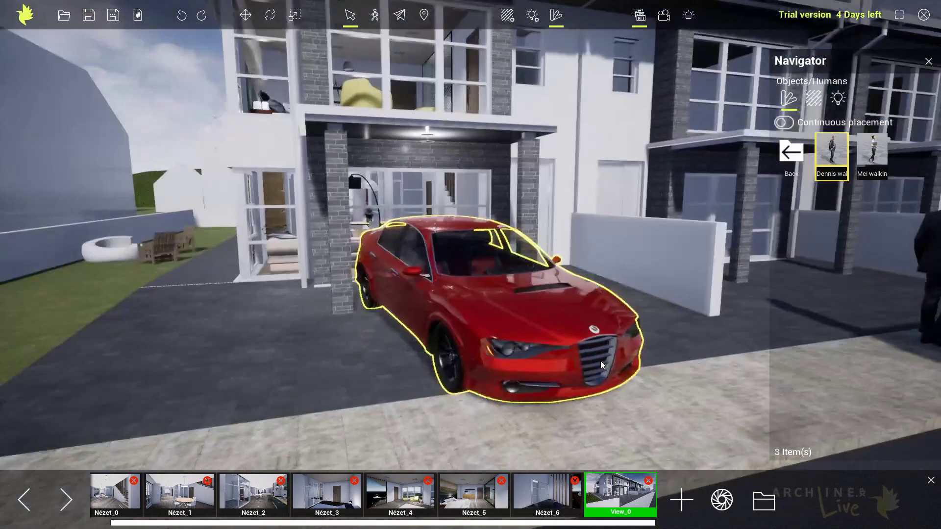
pyautogui.moveTo(436, 324); pyautogui.dragTo(431, 324, button='right')
pyautogui.moveTo(872, 153); pyautogui.dragTo(313, 328)
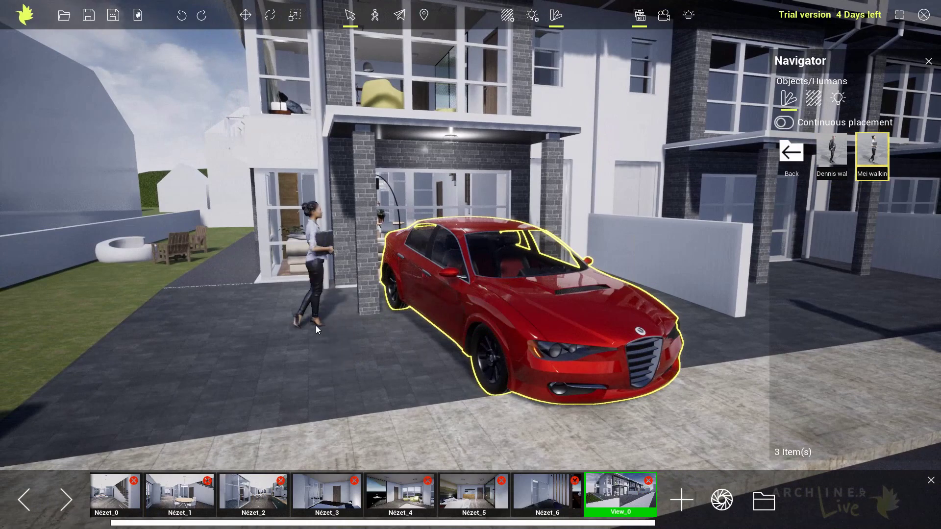
pyautogui.click(319, 280)
pyautogui.click(269, 15)
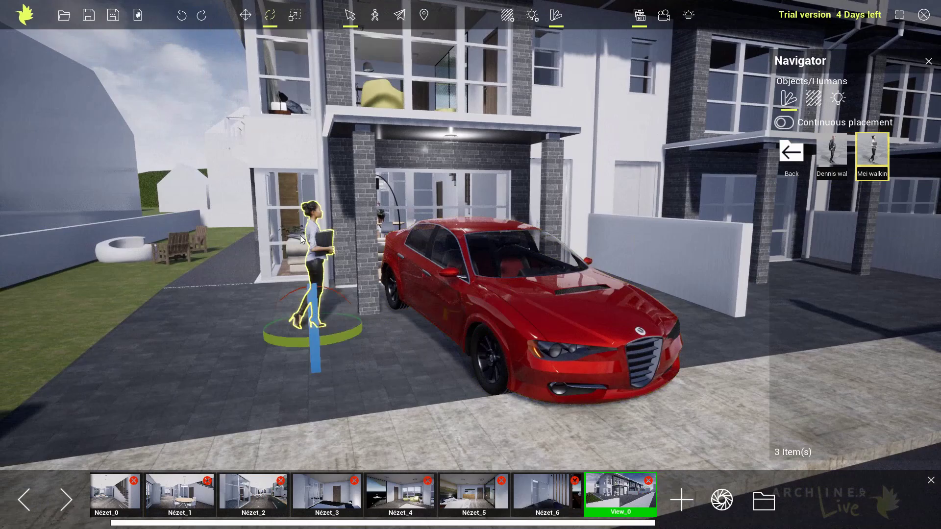
pyautogui.moveTo(339, 340); pyautogui.dragTo(300, 343)
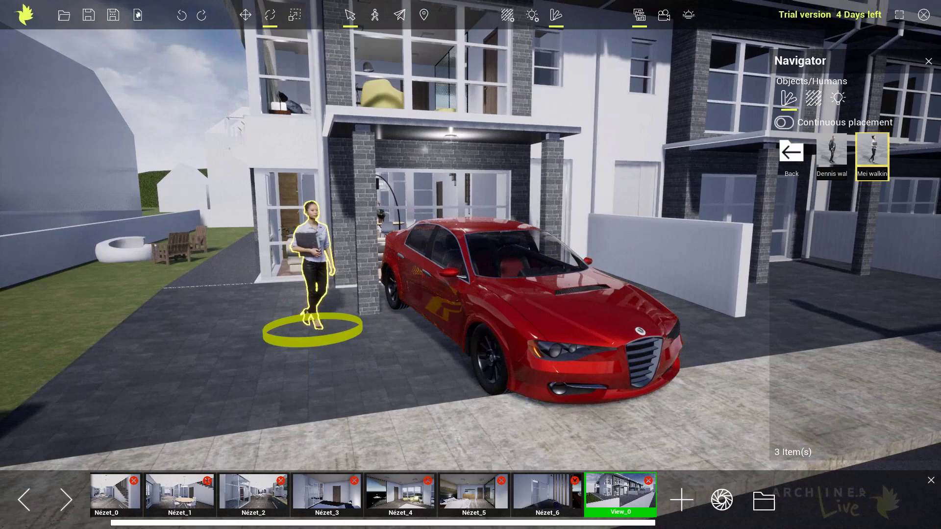
pyautogui.moveTo(311, 334); pyautogui.dragTo(313, 334)
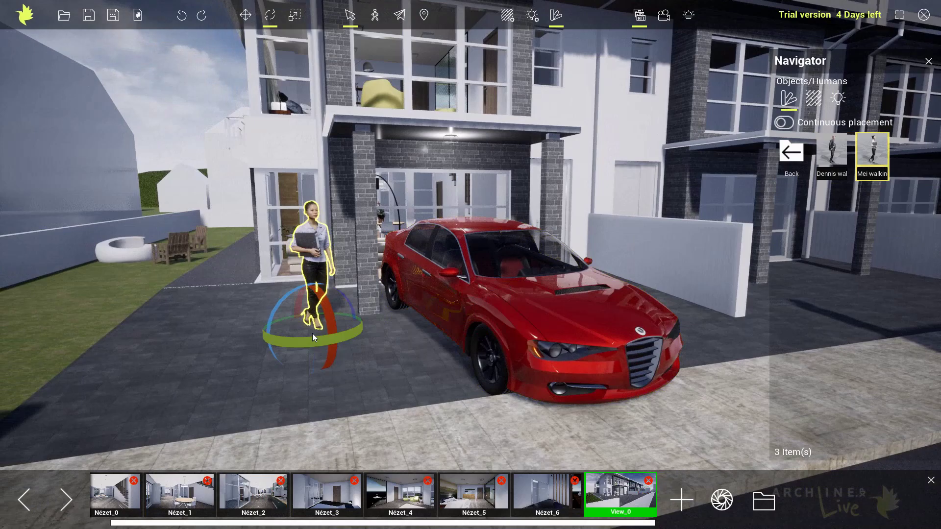
pyautogui.click(376, 363)
pyautogui.press('Escape')
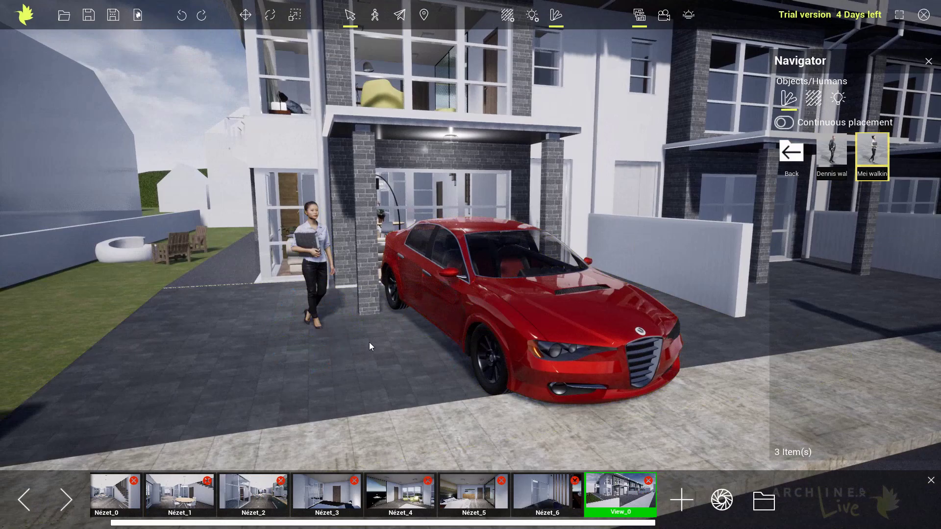
# Place the first Acacia confusa from the Trees objects at the street end of the corner house's white partition wall
pyautogui.moveTo(369, 343); pyautogui.dragTo(375, 357, button='middle')
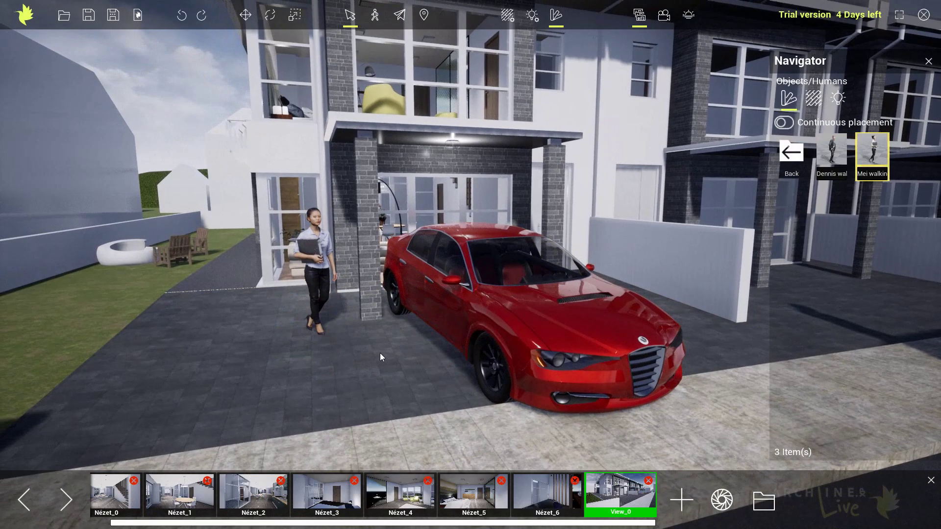
pyautogui.moveTo(396, 348); pyautogui.dragTo(398, 345, button='right')
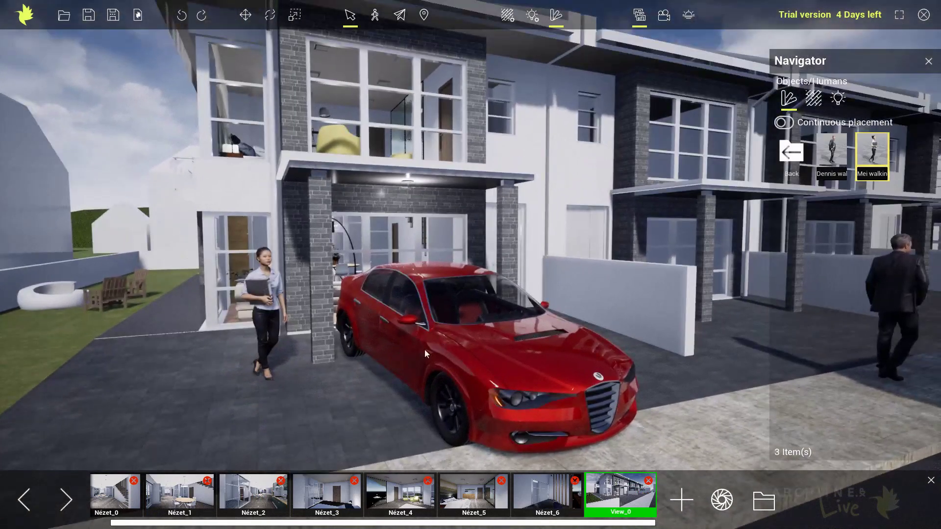
pyautogui.moveTo(433, 347); pyautogui.dragTo(305, 370, button='middle')
pyautogui.scroll(-4, 457, 363)
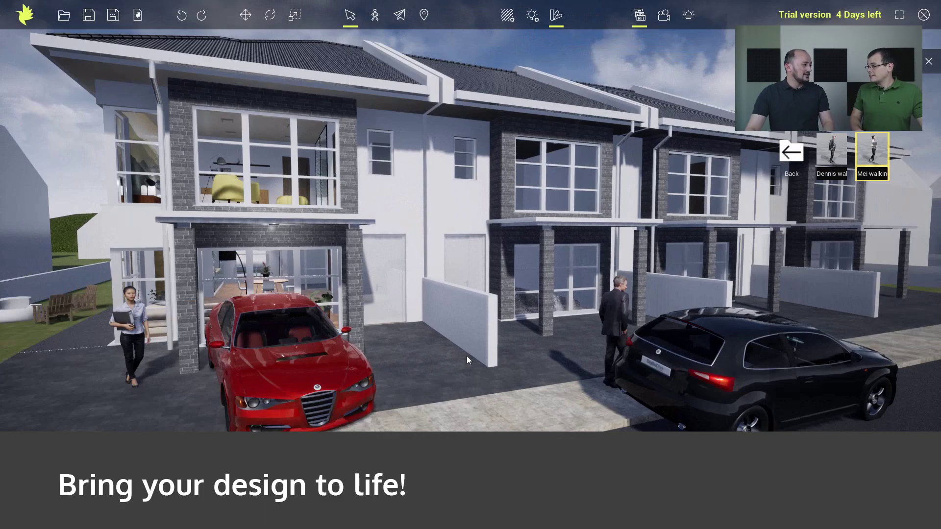
pyautogui.moveTo(502, 375); pyautogui.dragTo(497, 376, button='middle')
pyautogui.click(791, 153)
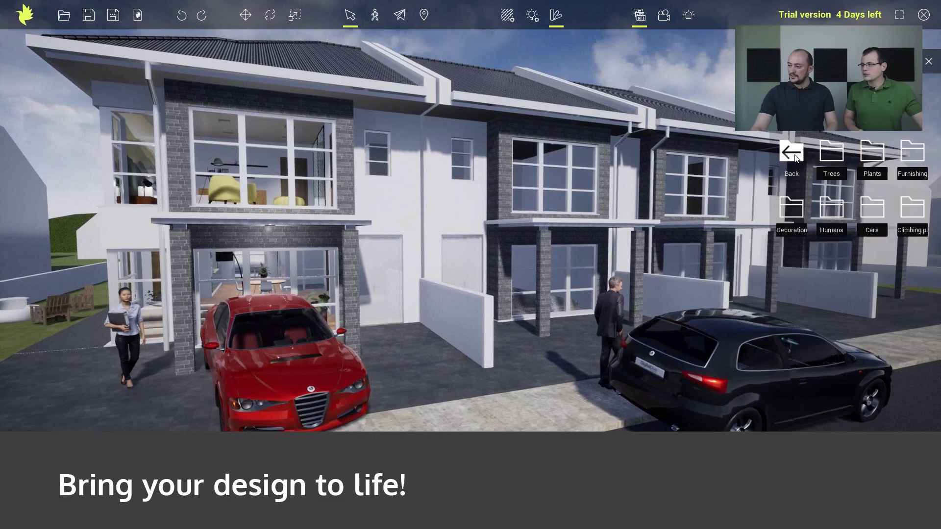
pyautogui.click(828, 156)
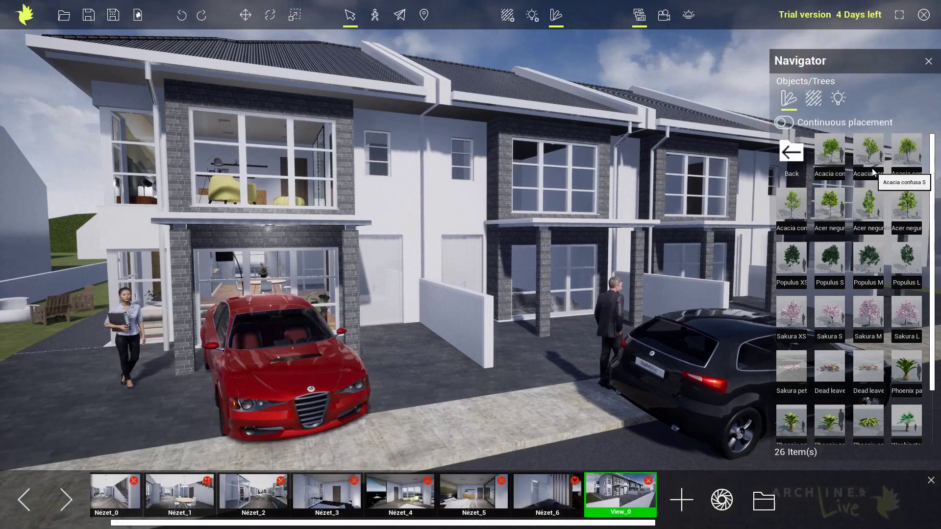
pyautogui.moveTo(842, 161)
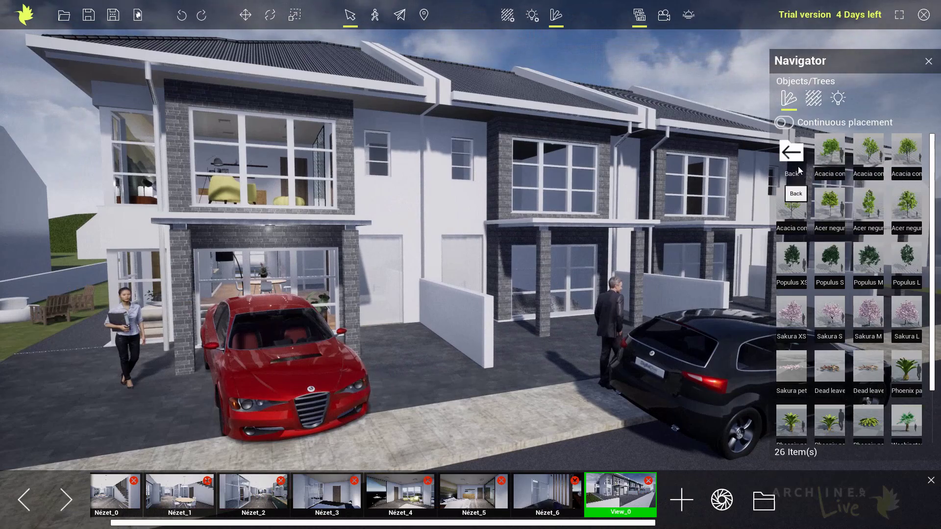
pyautogui.moveTo(830, 152); pyautogui.dragTo(496, 375)
# Turn on continuous placement and add three more Acacia confusa trees: at the next two partition walls and on the grass beyond the last house
pyautogui.moveTo(514, 346); pyautogui.dragTo(320, 367, button='middle')
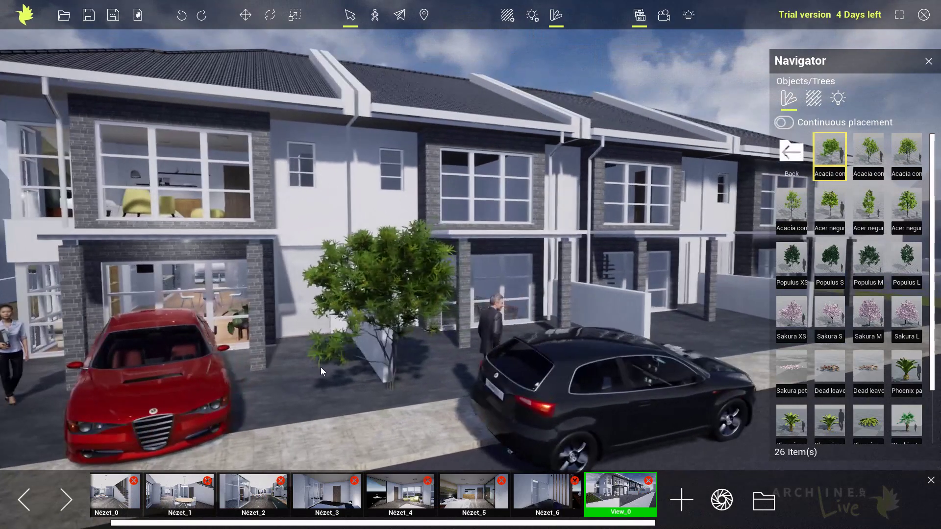
pyautogui.moveTo(384, 313); pyautogui.dragTo(284, 354, button='middle')
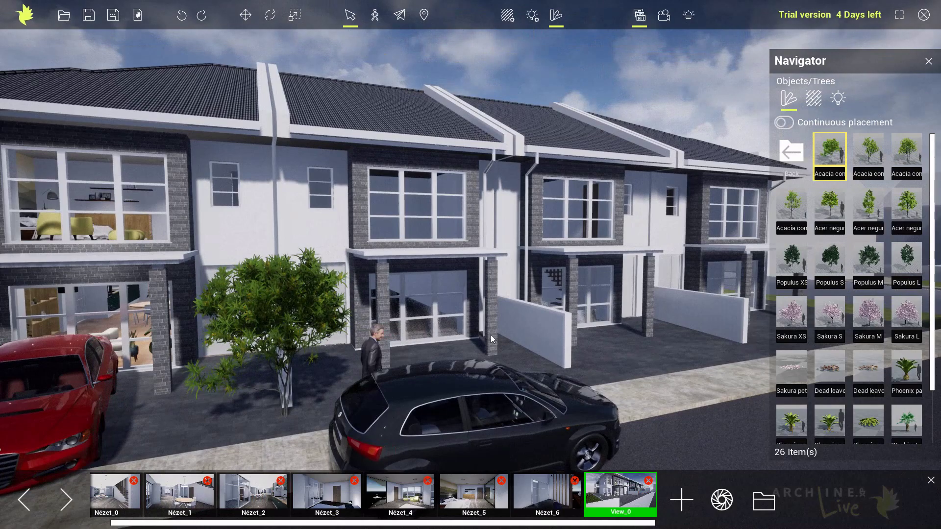
pyautogui.moveTo(564, 352); pyautogui.dragTo(587, 354, button='right')
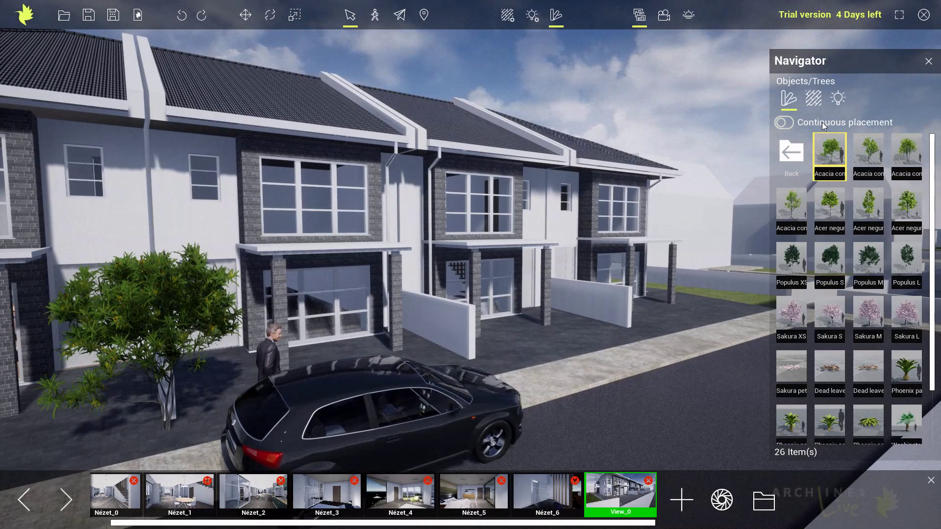
pyautogui.click(787, 122)
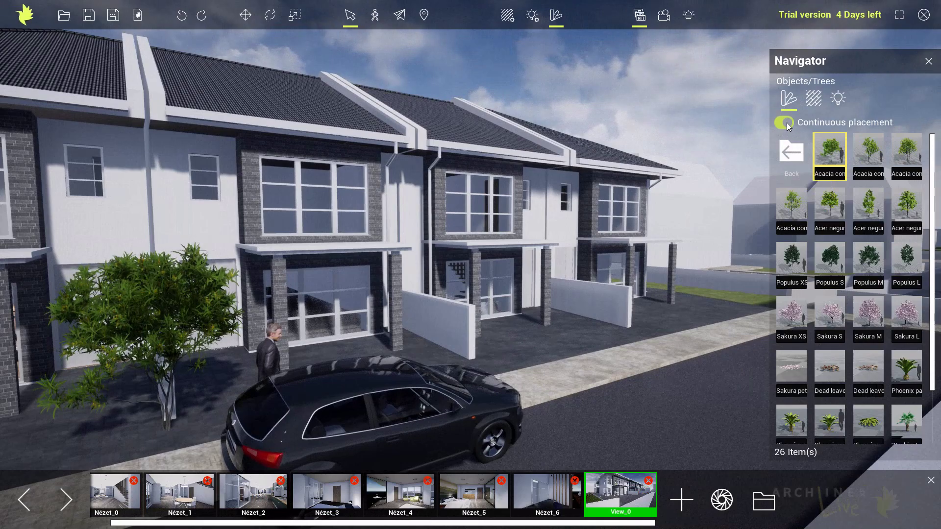
pyautogui.moveTo(829, 152)
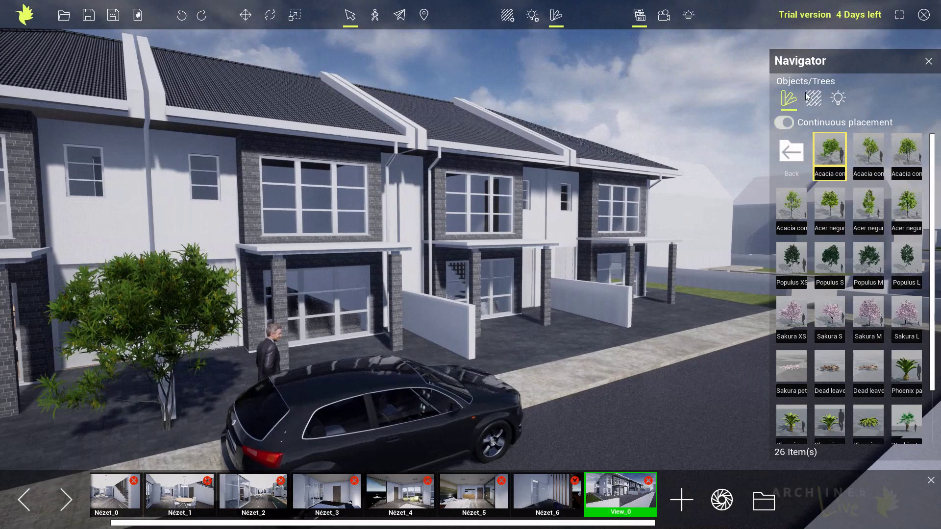
pyautogui.click(640, 334)
pyautogui.click(484, 365)
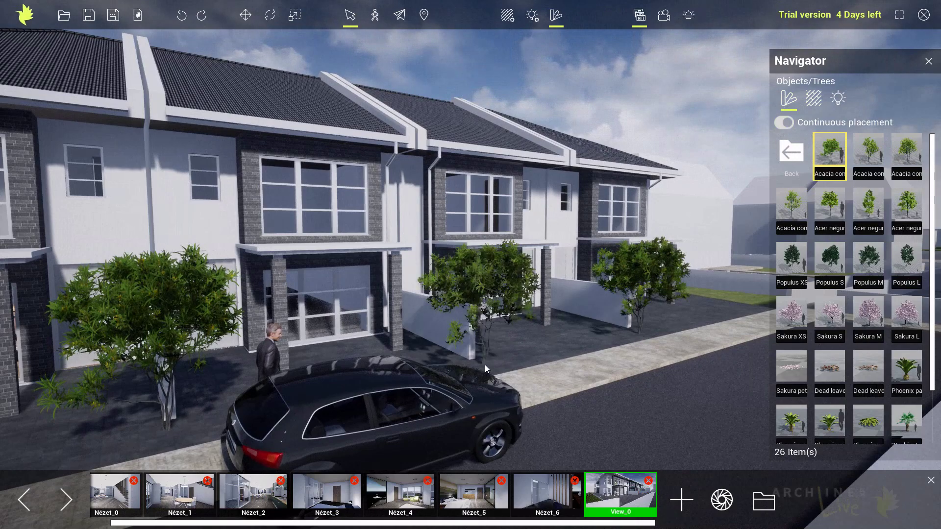
pyautogui.moveTo(575, 359); pyautogui.dragTo(313, 399, button='middle')
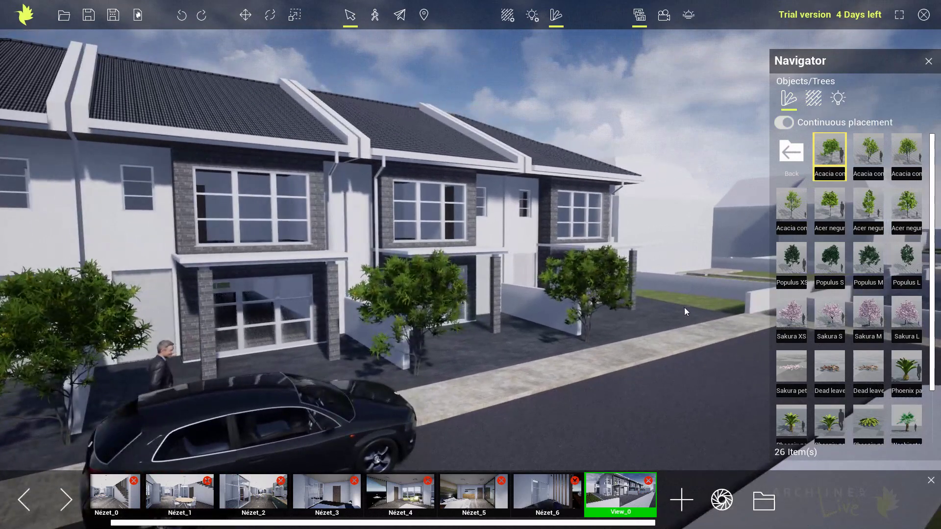
pyautogui.click(662, 292)
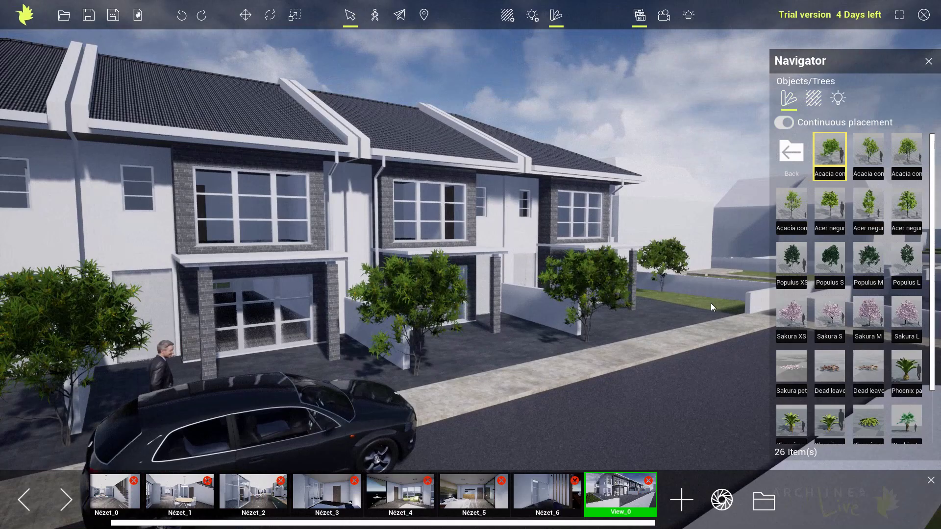
# Place another Acacia confusa on the grass beyond the last house and four more on the lawns on the corner house's outer side
pyautogui.click(711, 303)
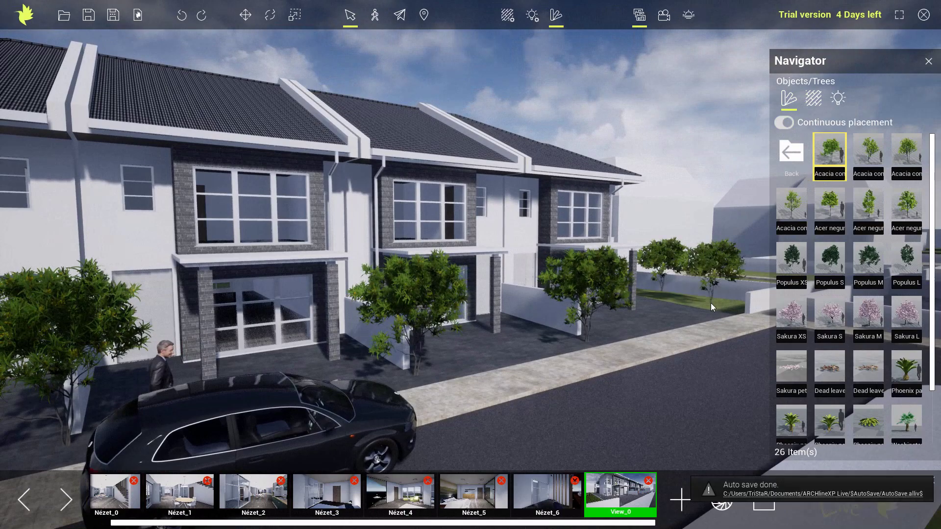
pyautogui.moveTo(732, 304); pyautogui.dragTo(604, 380, button='middle')
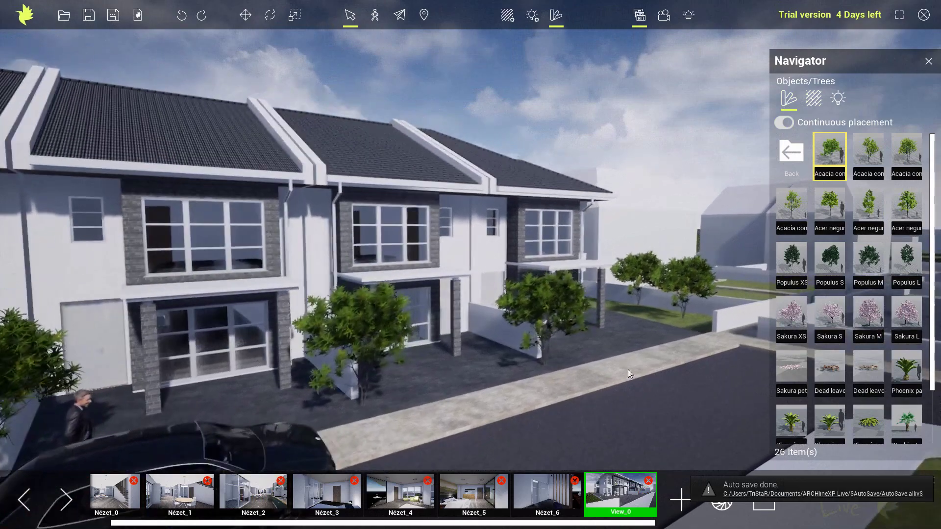
pyautogui.moveTo(608, 318); pyautogui.dragTo(560, 315, button='right')
pyautogui.click(225, 316)
pyautogui.click(92, 318)
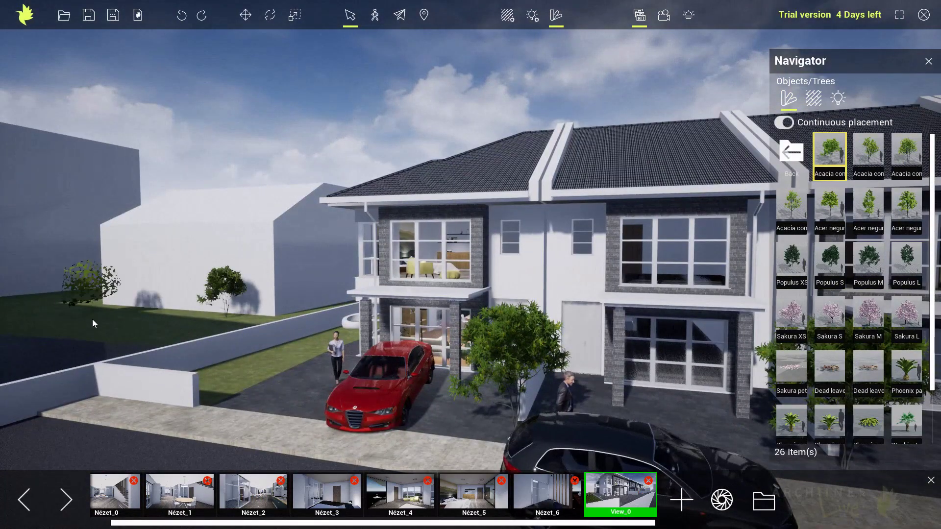
pyautogui.click(130, 338)
pyautogui.click(208, 384)
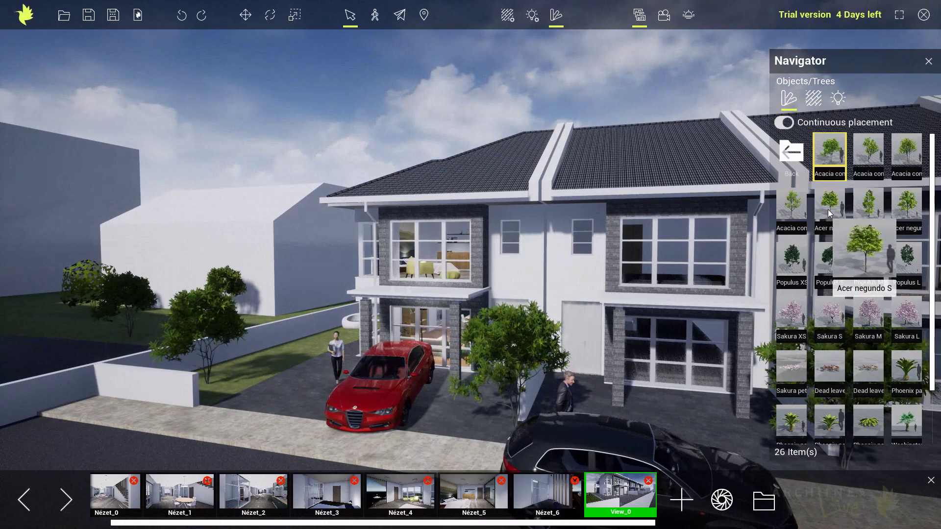
# Place two trees of the second Acacia confusa variant on the neighbouring lawn outside the corner house's boundary wall
pyautogui.click(868, 156)
pyautogui.moveTo(253, 319); pyautogui.dragTo(307, 366, button='middle')
pyautogui.click(284, 333)
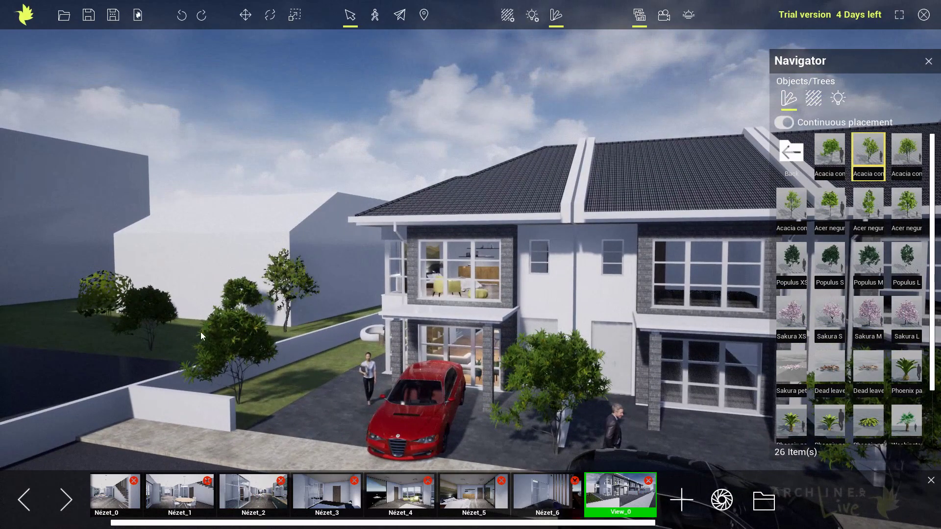
pyautogui.click(175, 344)
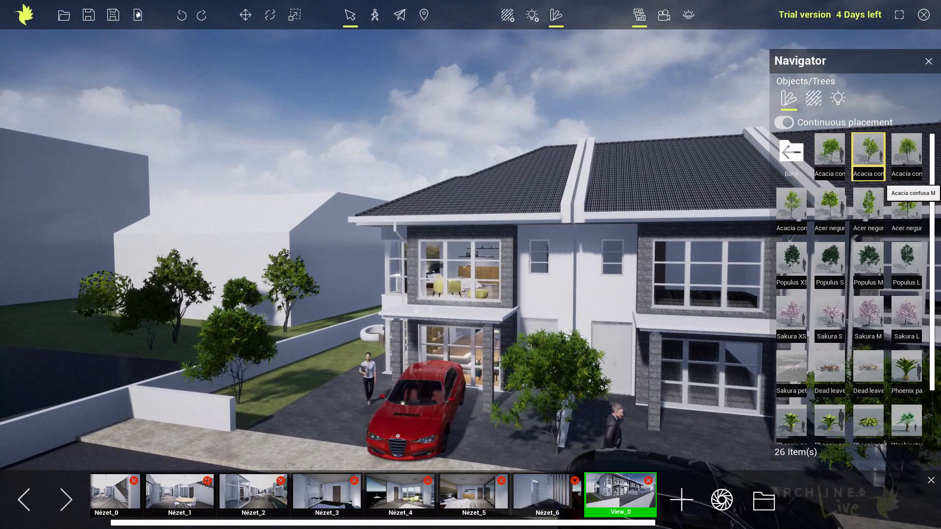
# Place two Acacia confusa M trees on the neighbouring lawn: one at its far outer side, one behind the boundary wall
pyautogui.click(907, 156)
pyautogui.click(89, 336)
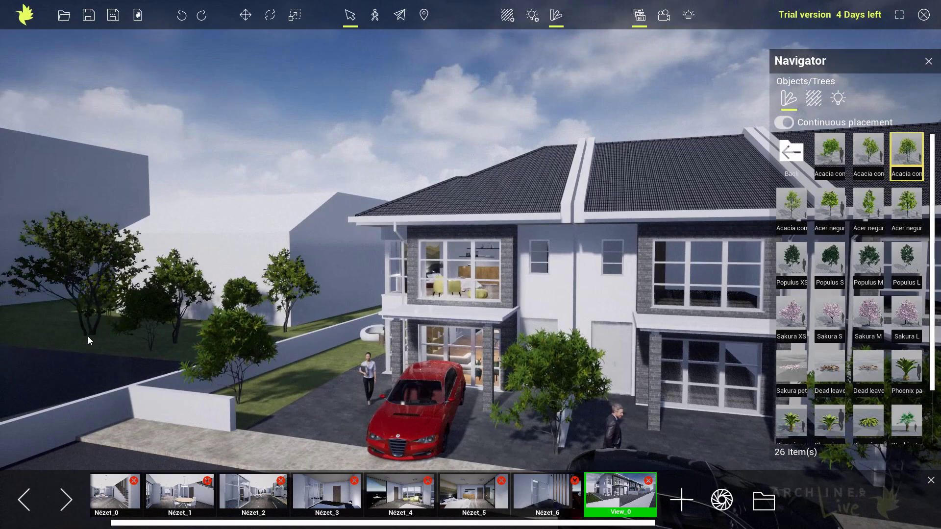
pyautogui.moveTo(237, 355); pyautogui.dragTo(254, 363, button='right')
pyautogui.moveTo(458, 369); pyautogui.dragTo(517, 375, button='middle')
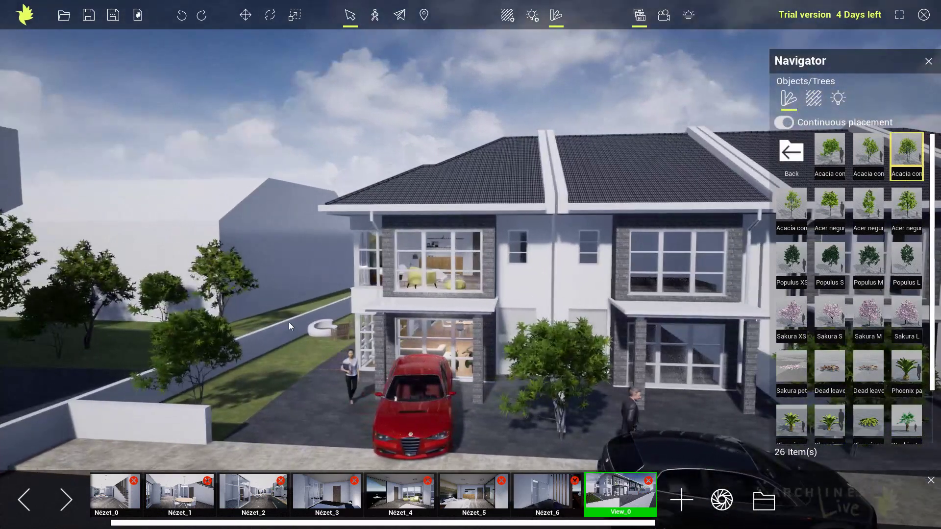
pyautogui.click(280, 313)
# Place the Acer negundo variant that follows size S behind the boundary wall, near the corner house's garden seating
pyautogui.moveTo(436, 350); pyautogui.dragTo(525, 345, button='right')
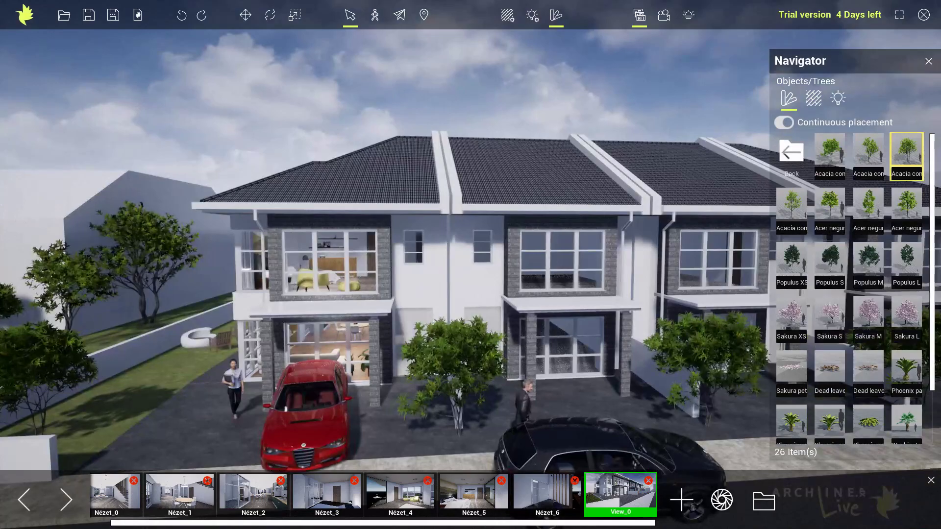
pyautogui.click(868, 206)
pyautogui.moveTo(352, 394); pyautogui.dragTo(411, 405, button='middle')
pyautogui.click(249, 308)
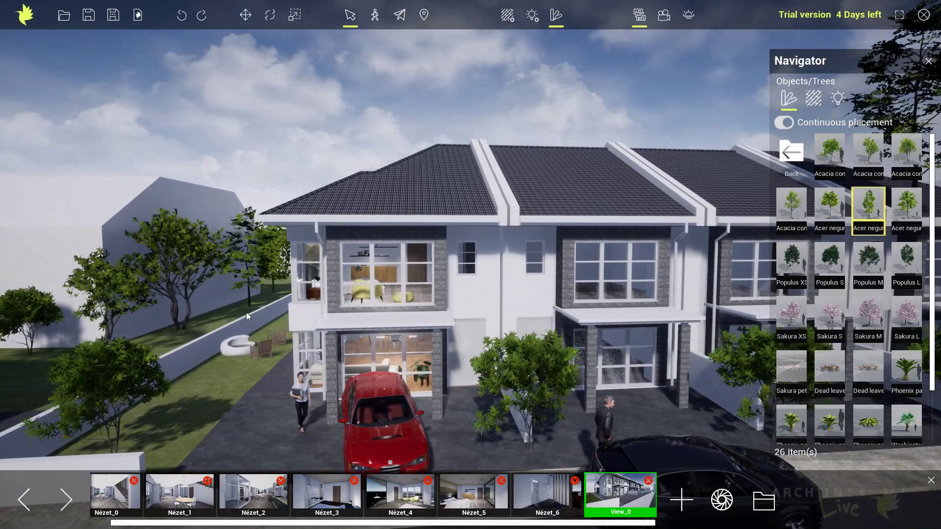
# Turn off continuous placement and delete the tall stray tree rising above the last house's roof
pyautogui.scroll(-5, 246, 312)
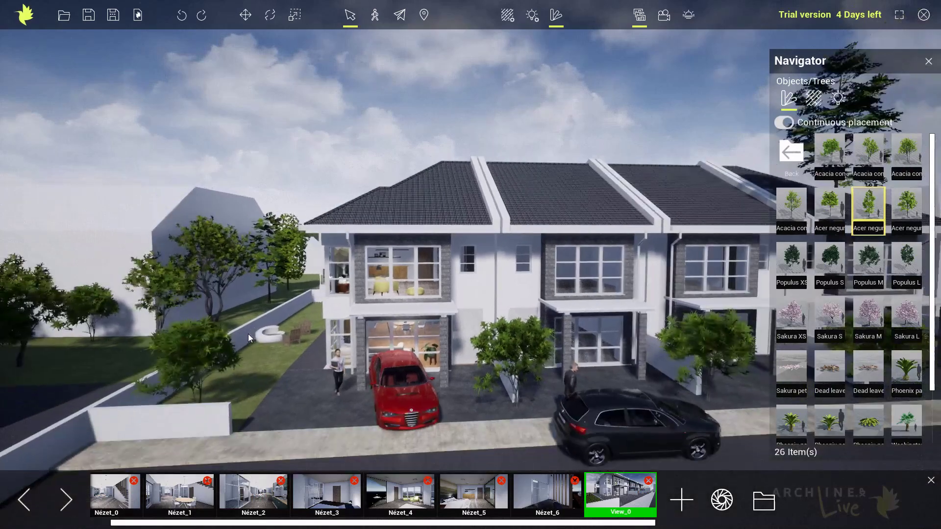
pyautogui.moveTo(329, 327); pyautogui.dragTo(226, 361, button='middle')
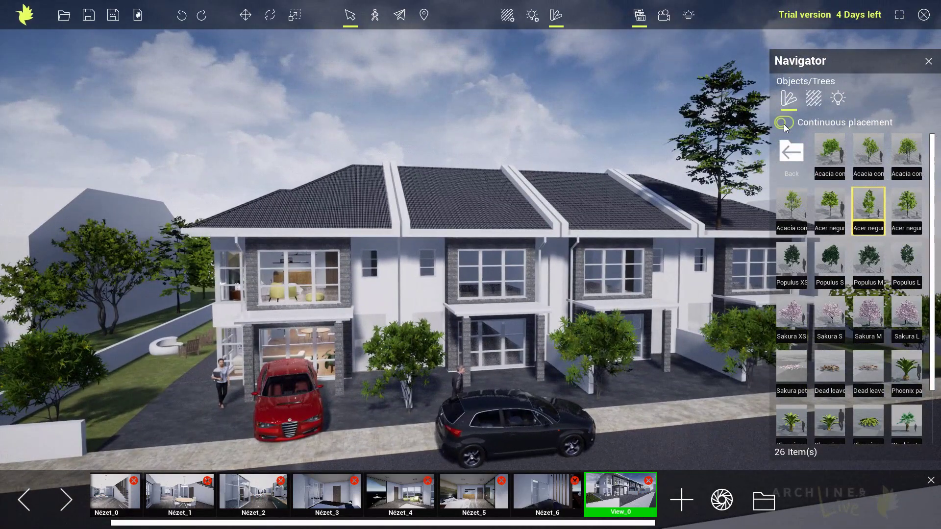
pyautogui.moveTo(704, 160); pyautogui.dragTo(684, 190, button='right')
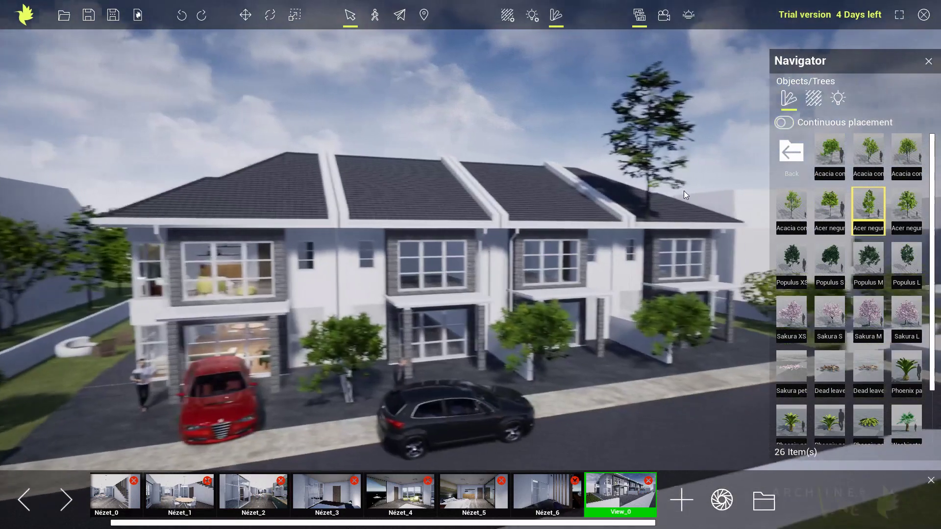
pyautogui.click(630, 141)
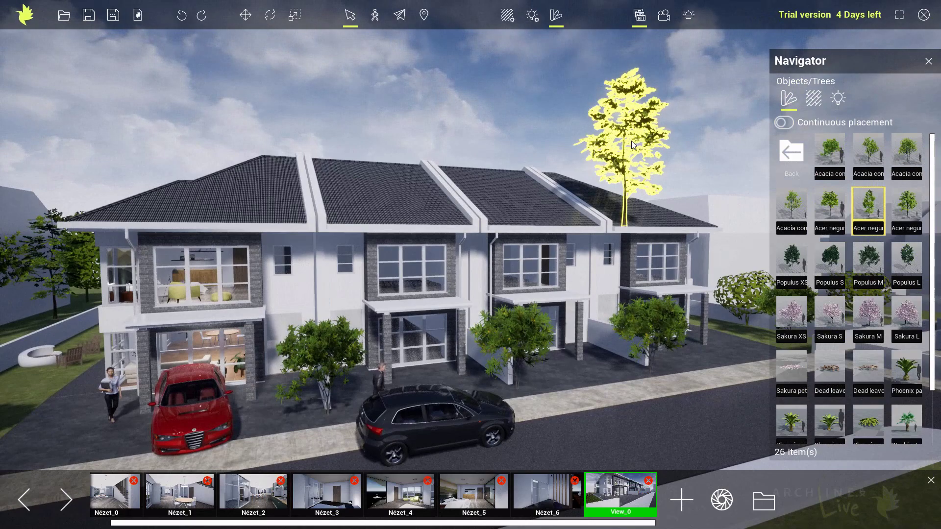
pyautogui.press('Delete')
# Turn continuous placement back on and place the same Acer negundo at both street corners of the lawn across the road
pyautogui.moveTo(628, 196); pyautogui.dragTo(446, 275, button='right')
pyautogui.scroll(-2, 445, 289)
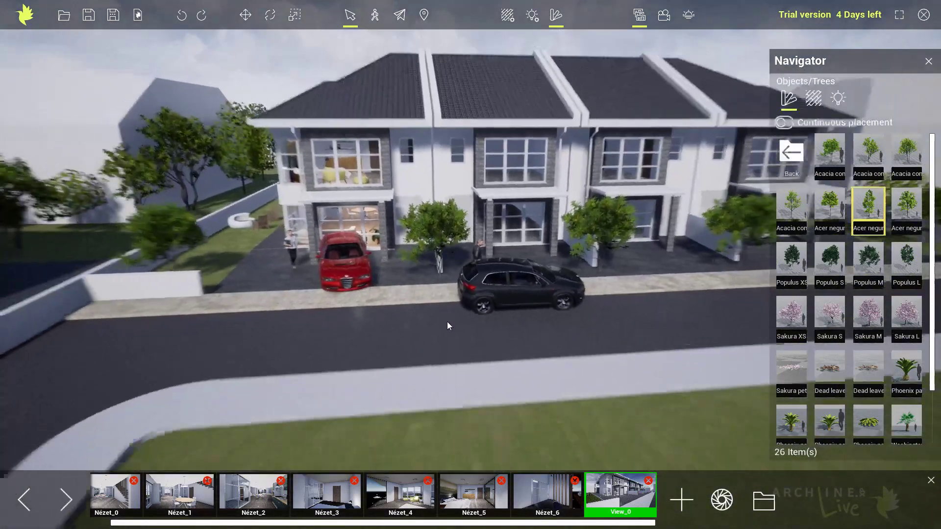
pyautogui.moveTo(290, 256); pyautogui.dragTo(390, 363, button='right')
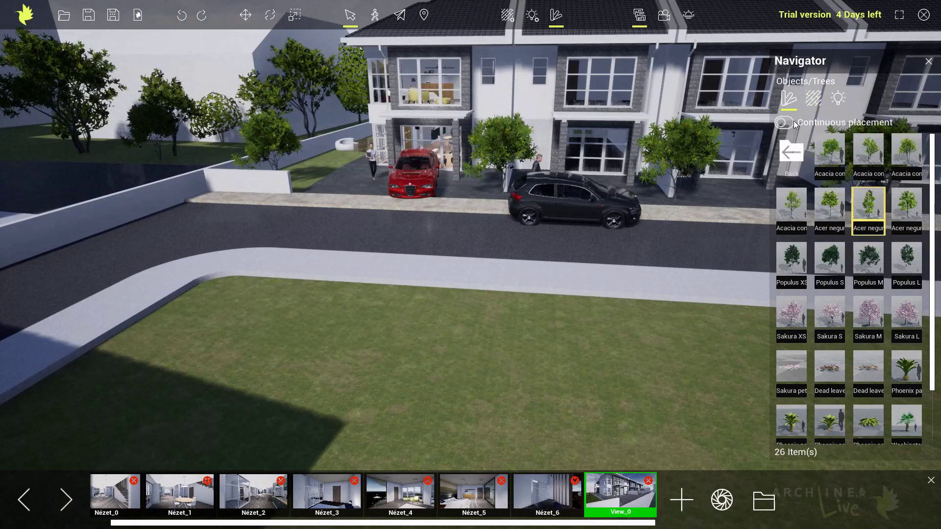
pyautogui.moveTo(562, 288); pyautogui.dragTo(431, 313, button='right')
pyautogui.click(349, 296)
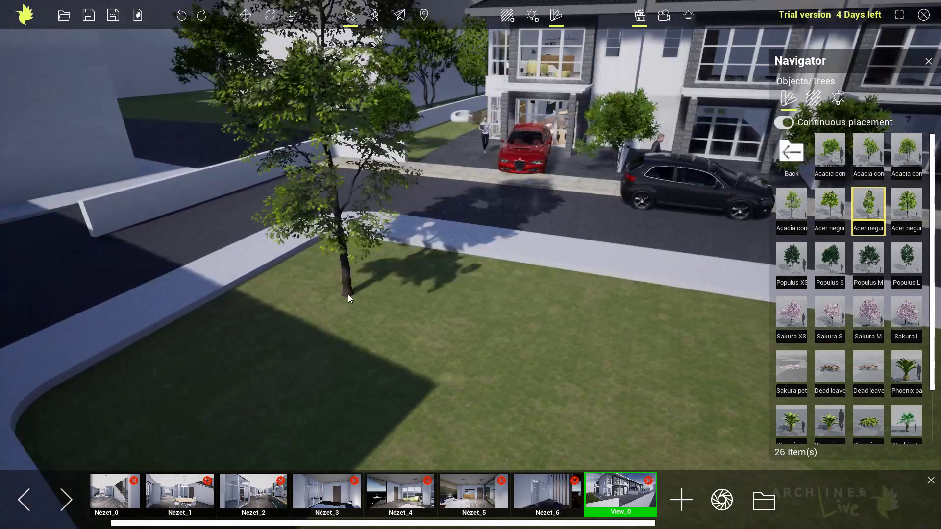
pyautogui.moveTo(322, 385); pyautogui.dragTo(558, 361, button='right')
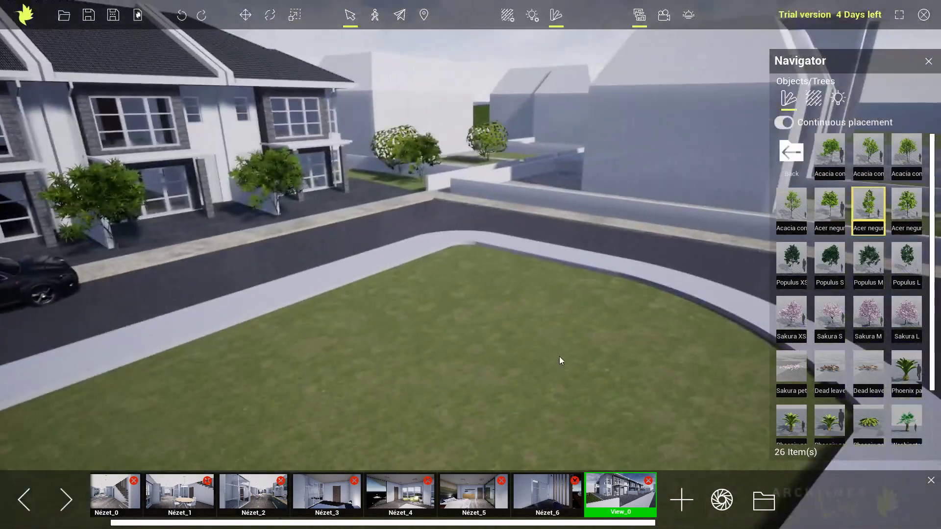
pyautogui.click(575, 327)
# Place a Populus M near the far corner of the lawn across the road and a Populus L at its shaded end
pyautogui.click(865, 255)
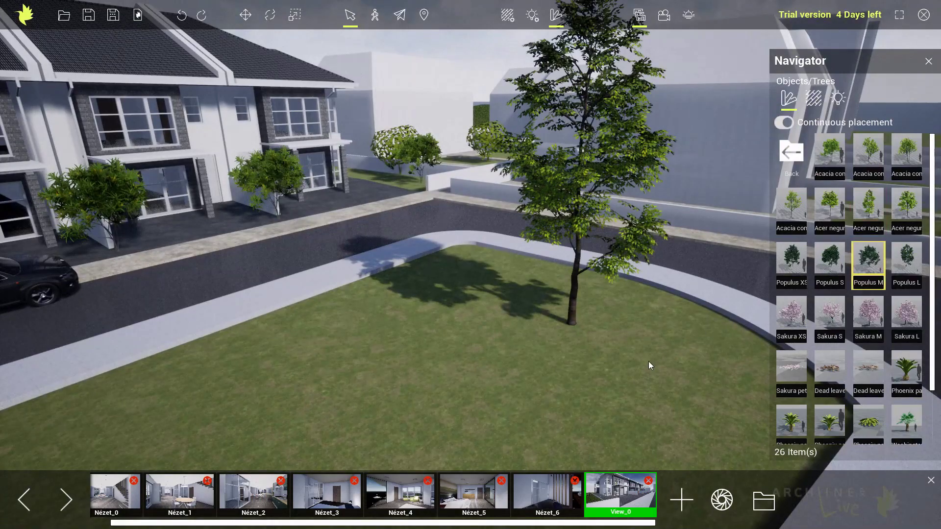
pyautogui.click(638, 374)
pyautogui.moveTo(637, 374); pyautogui.dragTo(440, 380, button='right')
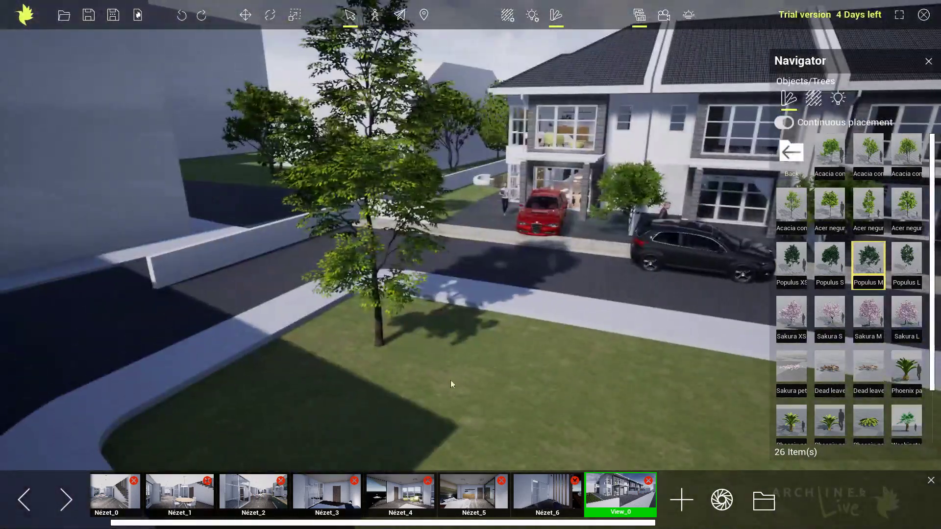
pyautogui.click(904, 262)
pyautogui.moveTo(344, 405); pyautogui.dragTo(469, 420, button='right')
# Place a Sakura XS on the lawn beside the Populus L and an Acacia confusa M near the opposite corner
pyautogui.click(792, 317)
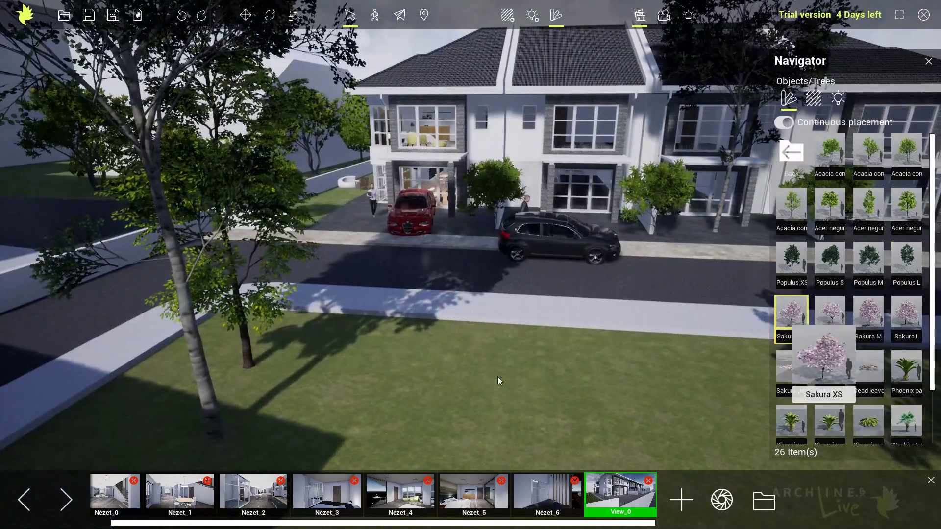
pyautogui.click(319, 395)
pyautogui.moveTo(460, 404); pyautogui.dragTo(725, 395, button='right')
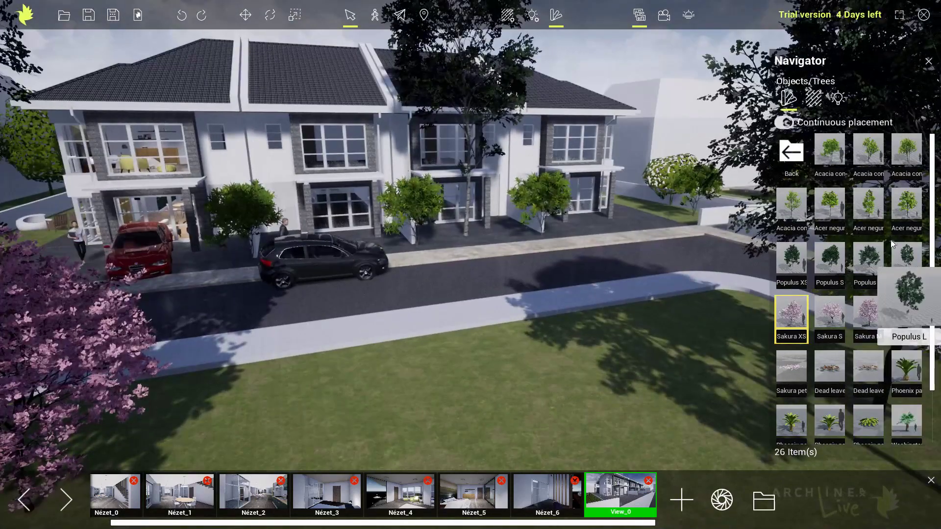
pyautogui.click(905, 154)
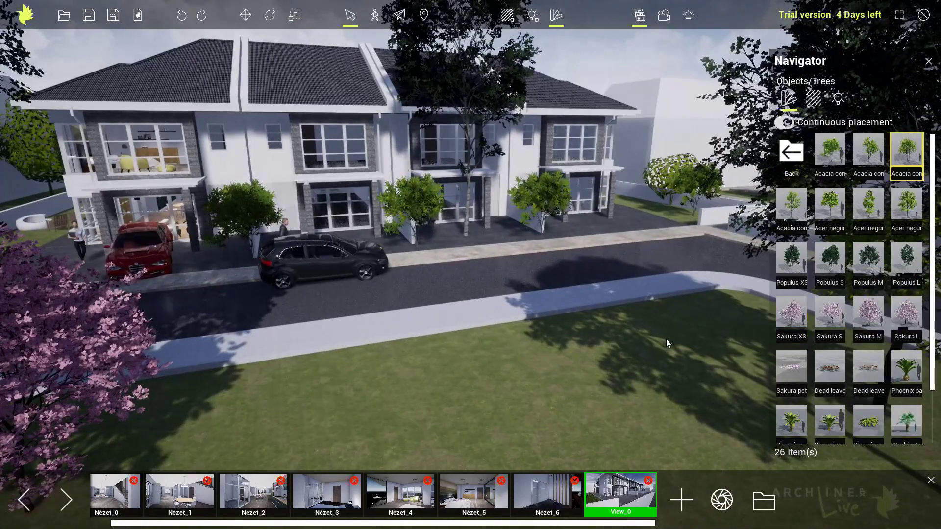
pyautogui.moveTo(664, 339); pyautogui.dragTo(683, 338, button='right')
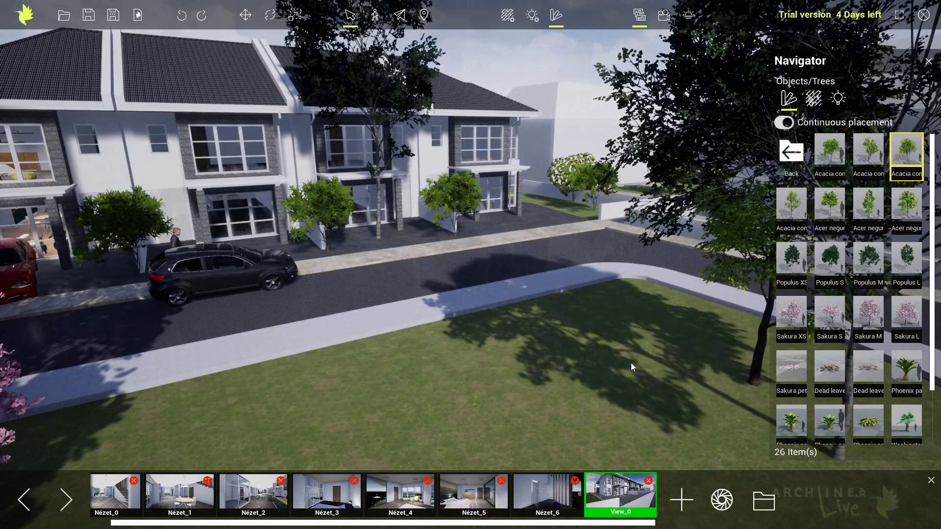
pyautogui.click(631, 362)
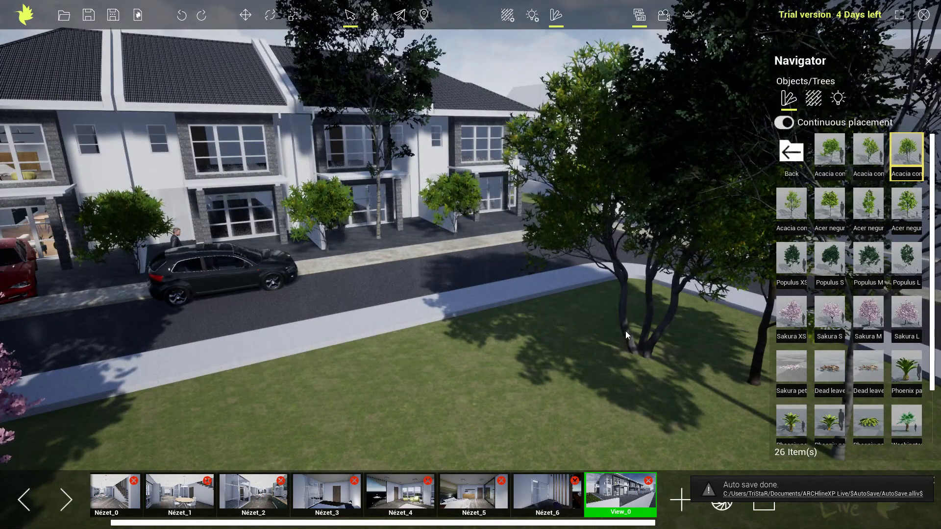
# Turn off continuous placement and delete the tall stray tree in front of the third house
pyautogui.moveTo(588, 337)
pyautogui.mouseDown(button='middle')
pyautogui.moveTo(621, 263)
pyautogui.moveTo(586, 326)
pyautogui.mouseUp(button='middle')
pyautogui.moveTo(587, 327); pyautogui.dragTo(557, 306, button='right')
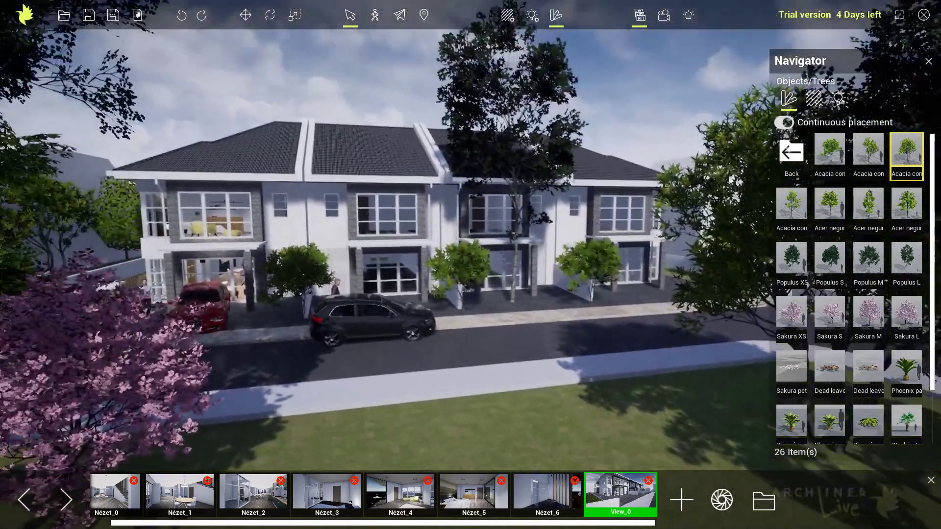
pyautogui.click(785, 122)
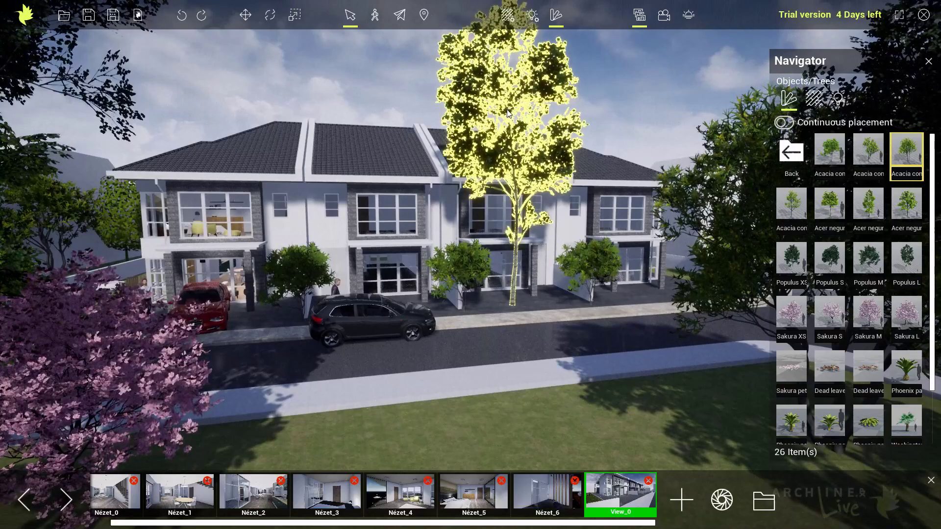
pyautogui.press('Delete')
# Place two different Bog myrtle bushes from the Plants objects along the street edge of the lawn
pyautogui.moveTo(483, 363); pyautogui.dragTo(392, 216, button='middle')
pyautogui.scroll(1, 483, 370)
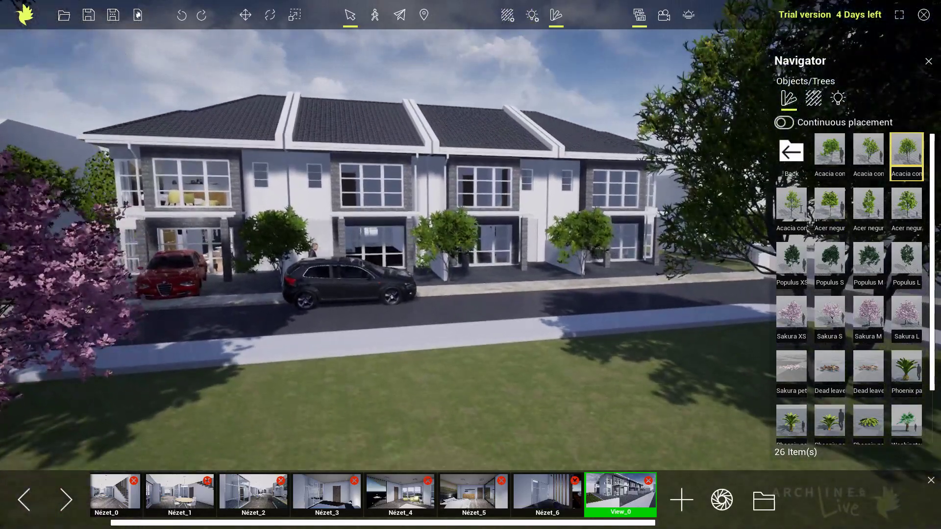
pyautogui.click(794, 155)
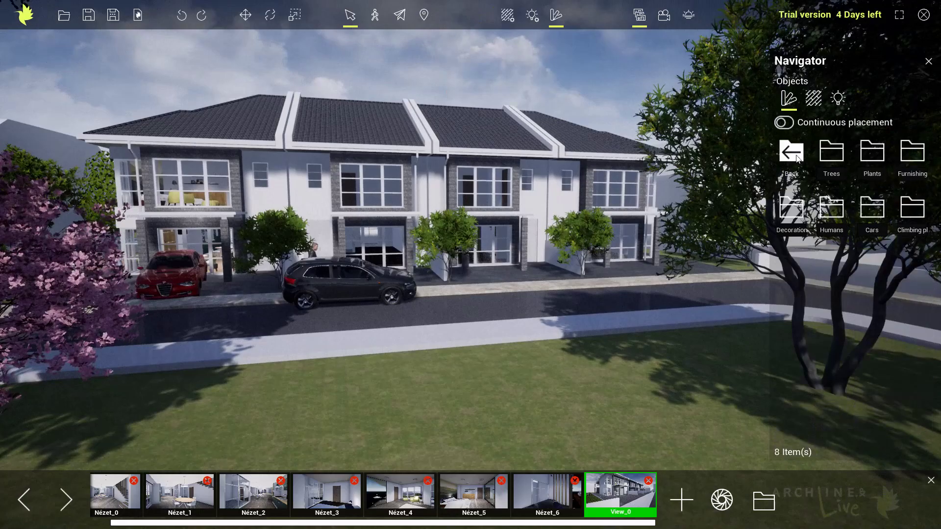
pyautogui.click(872, 158)
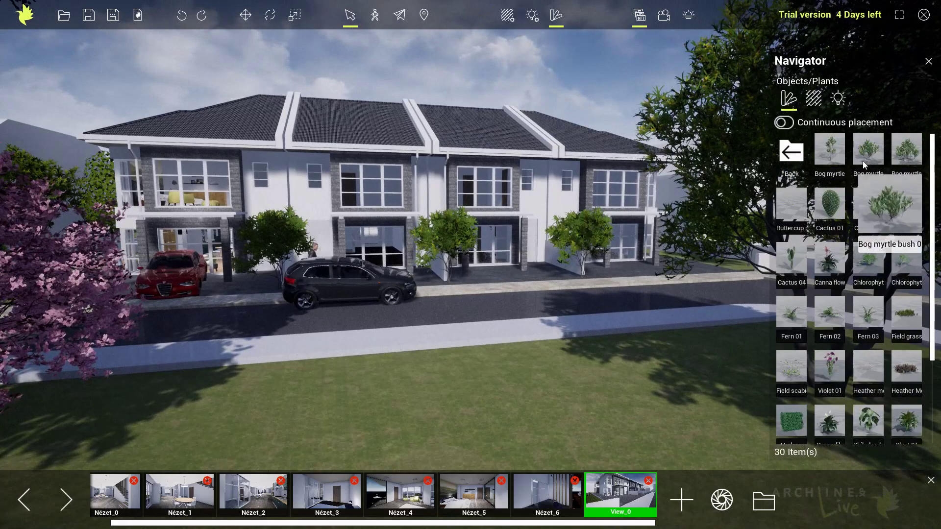
pyautogui.moveTo(904, 154); pyautogui.dragTo(593, 351)
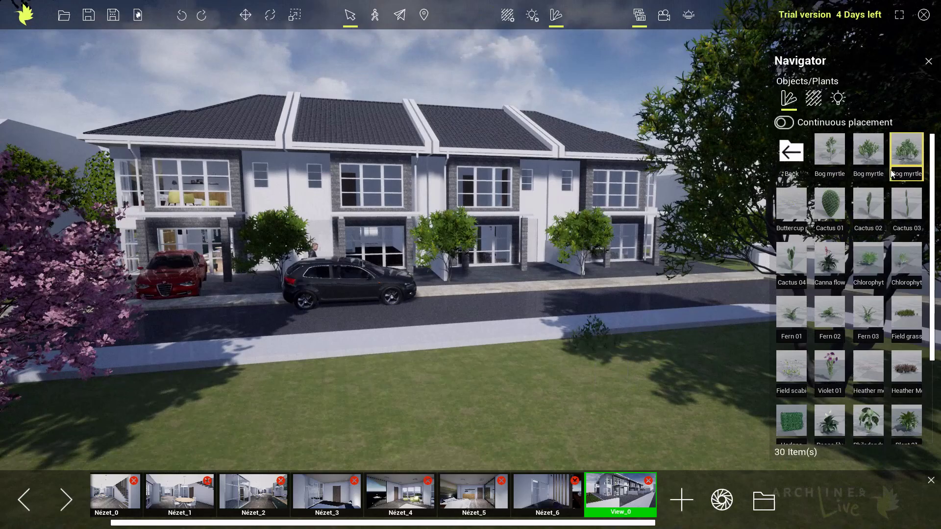
pyautogui.moveTo(878, 155); pyautogui.dragTo(434, 366)
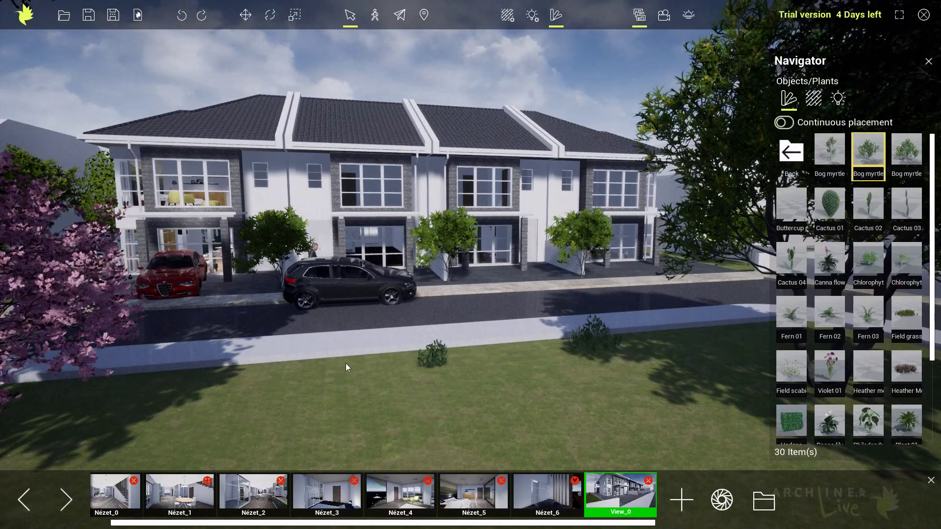
# Place a pink rose shrub and a red rose shrub along the lawn's street edge, continuing the row towards the Sakura
pyautogui.moveTo(832, 379)
pyautogui.scroll(-2, 832, 377)
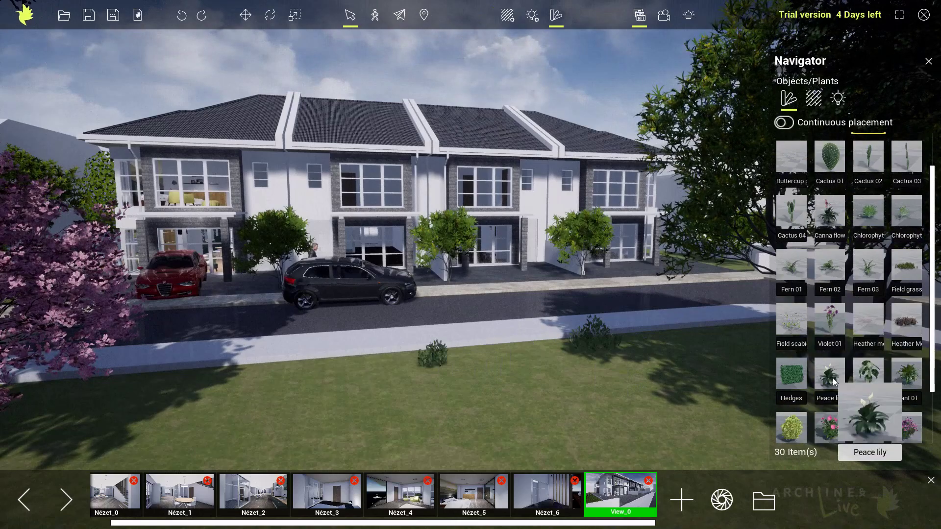
pyautogui.moveTo(840, 395); pyautogui.dragTo(360, 365)
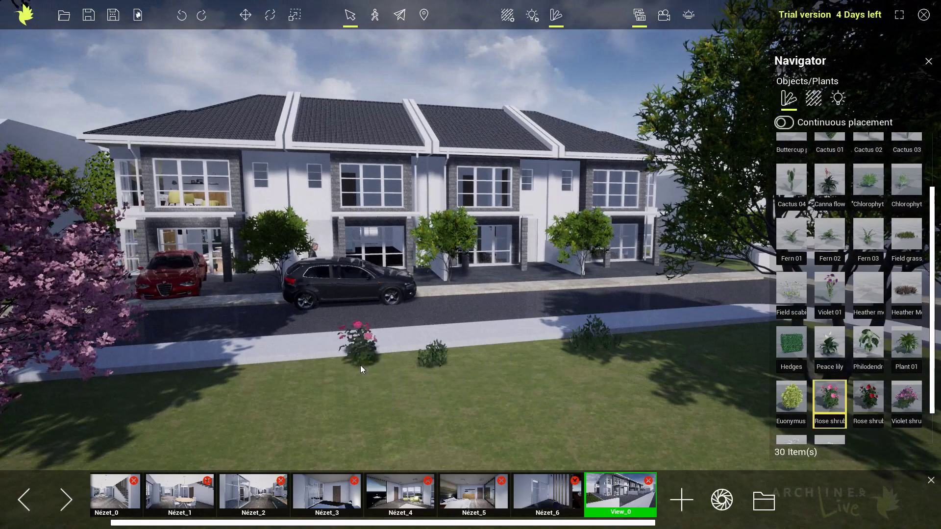
pyautogui.moveTo(860, 400); pyautogui.dragTo(198, 387)
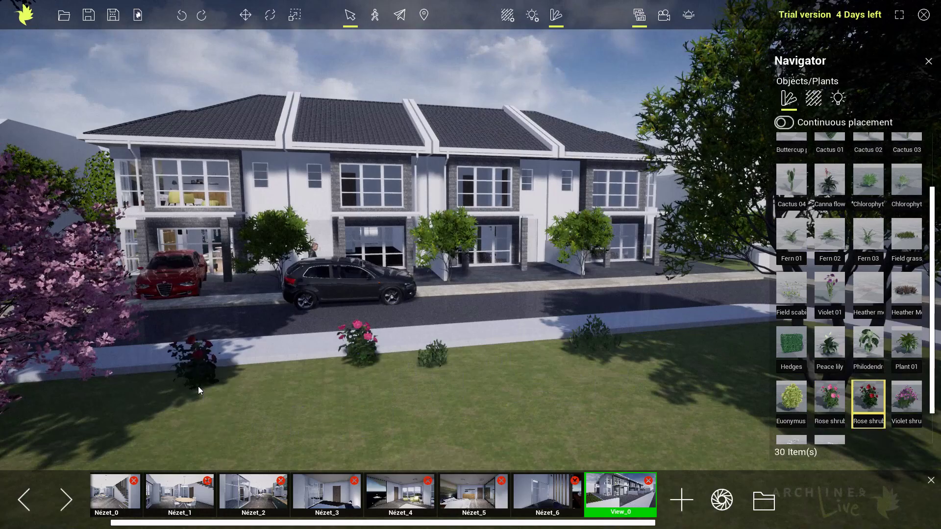
# Place a violet shrub beside the larger Bog myrtle at the lawn's street edge and save the wider street-front framing as a new view
pyautogui.moveTo(905, 401); pyautogui.dragTo(540, 348)
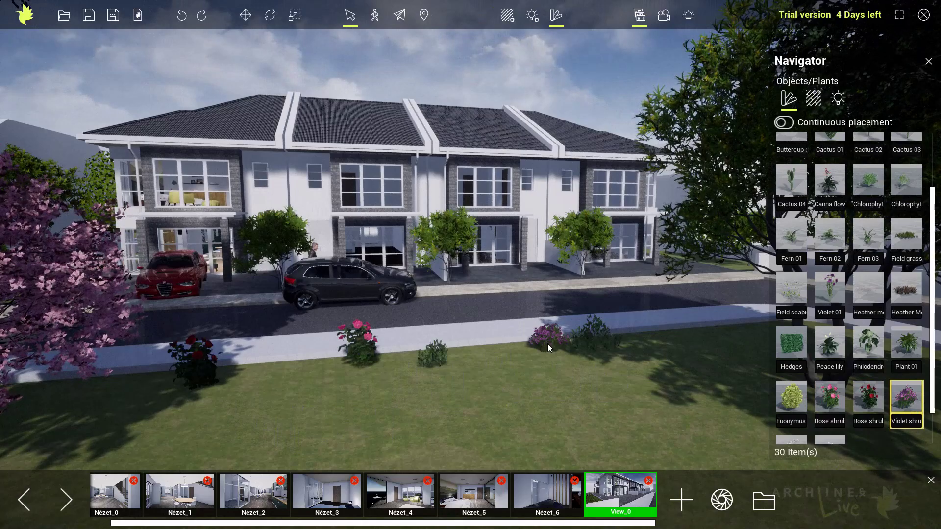
pyautogui.moveTo(547, 361); pyautogui.dragTo(507, 326, button='right')
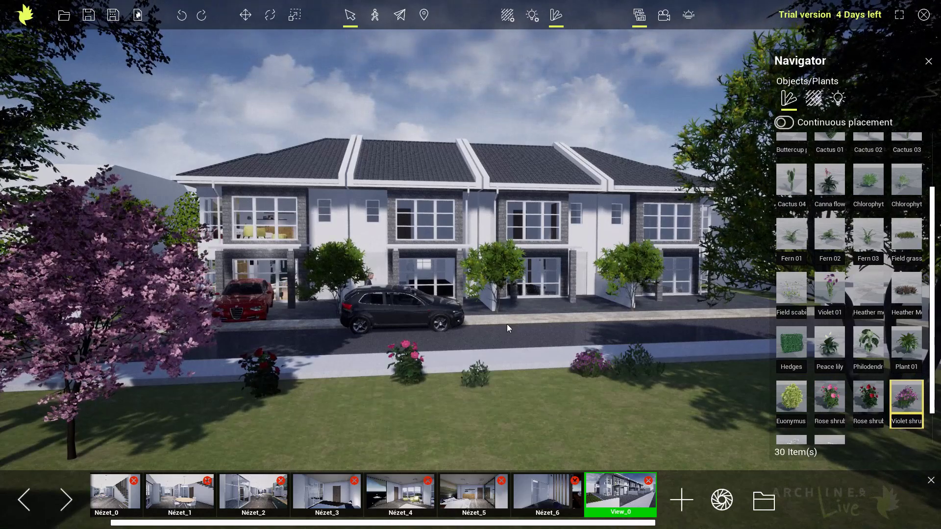
pyautogui.click(681, 499)
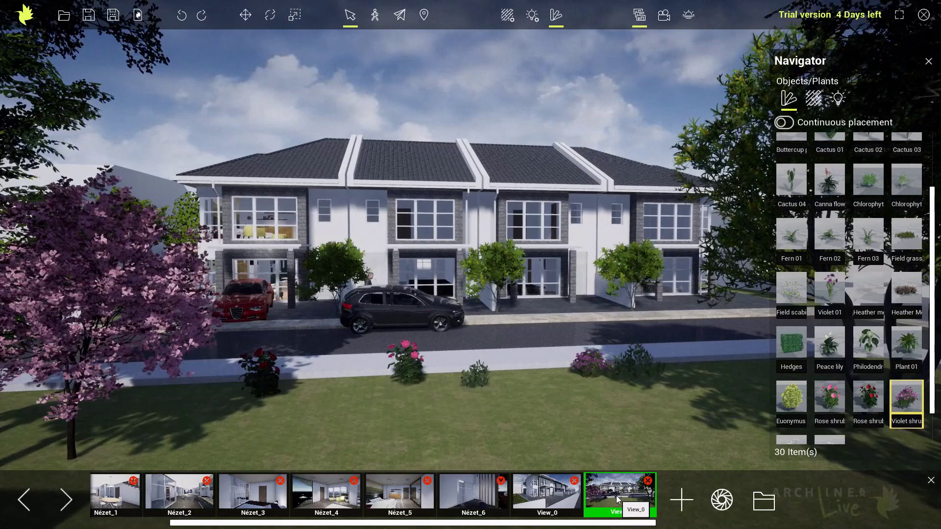
# Compare the close-up view of the red car's driveway with the newly saved street-front view, finishing on the close-up
pyautogui.click(540, 492)
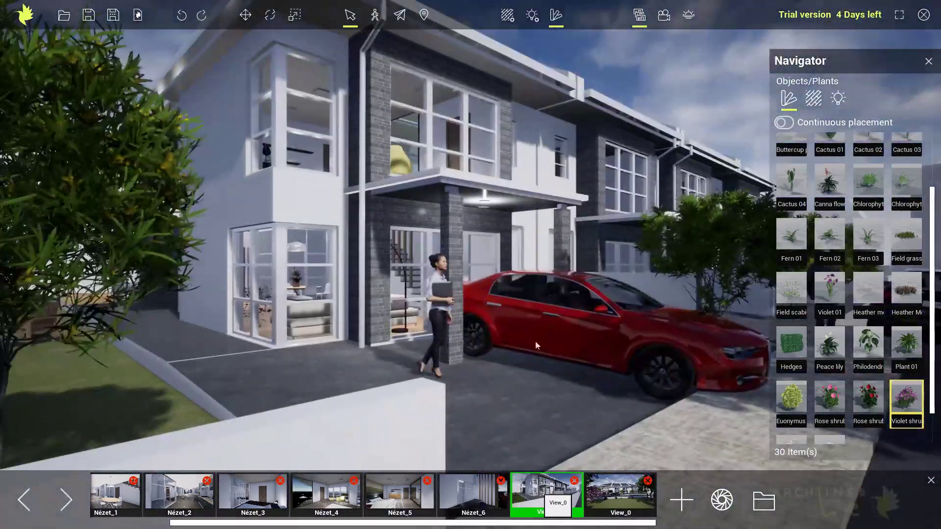
pyautogui.click(619, 494)
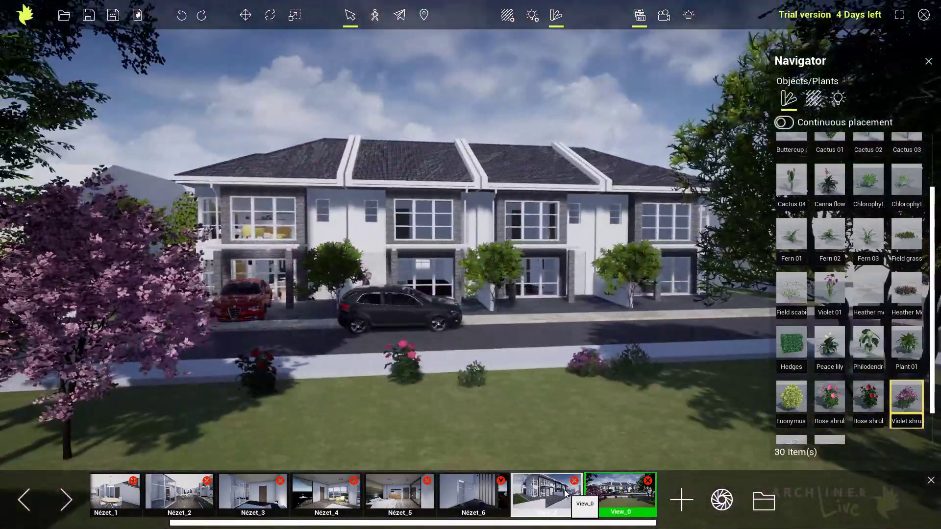
pyautogui.click(556, 491)
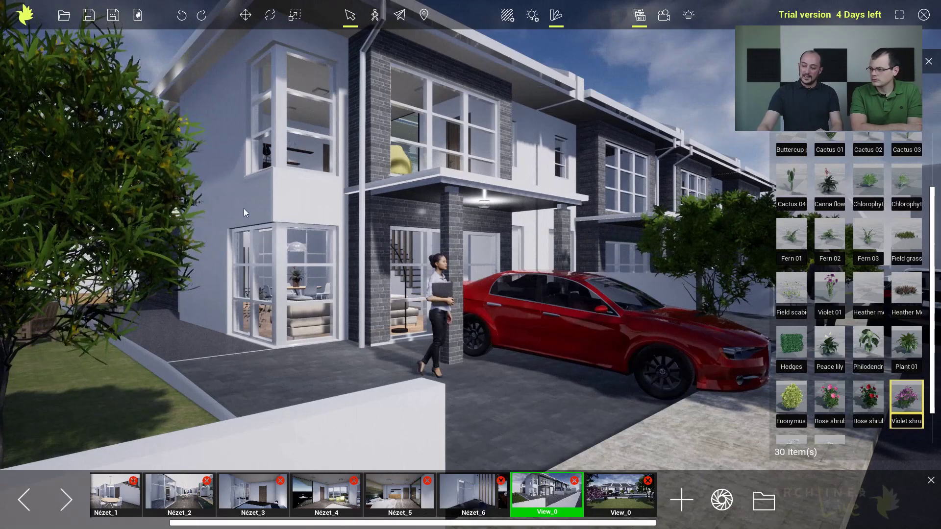
# Render the close-up driveway view and check the project's folder of rendered images
pyautogui.click(721, 501)
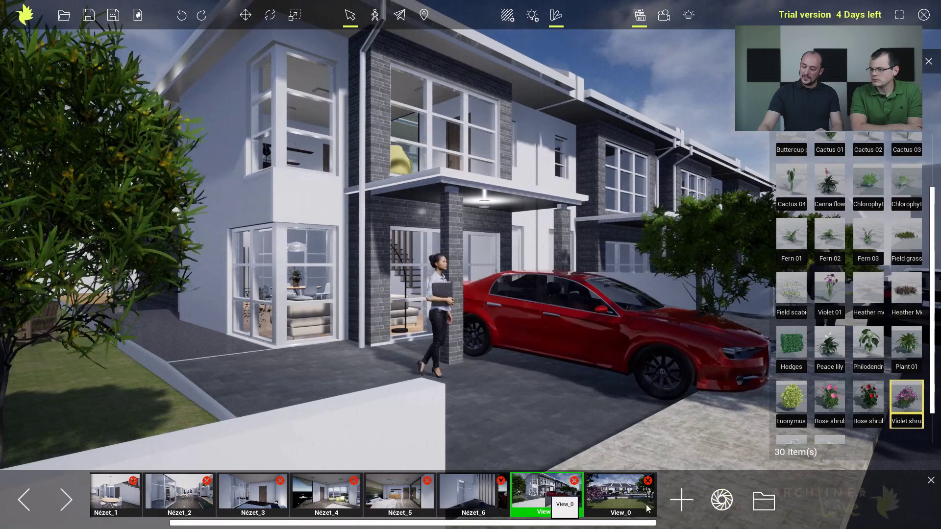
pyautogui.click(771, 507)
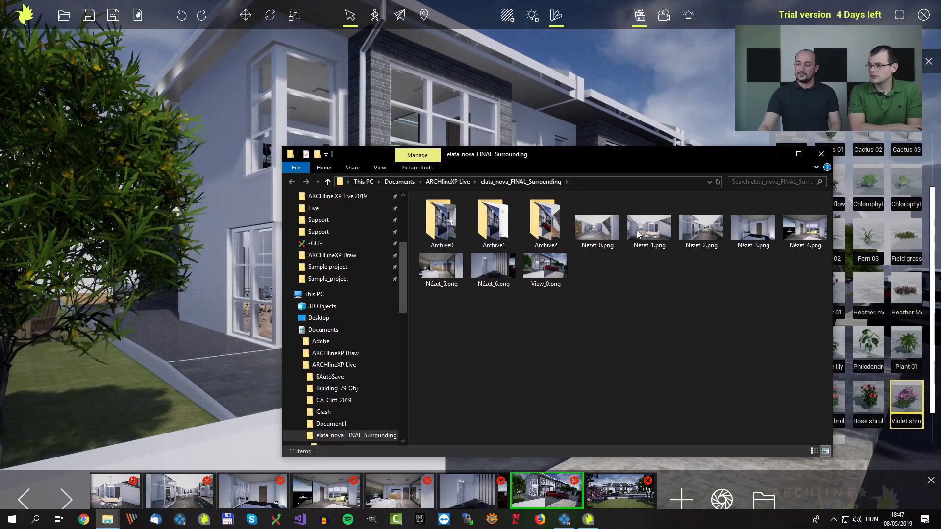
pyautogui.click(628, 84)
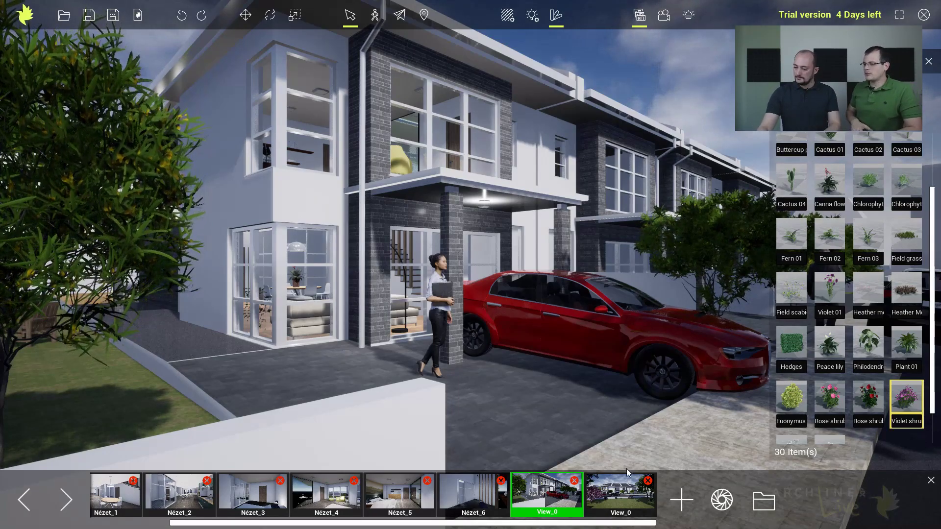
# Recall the street-front view and set its daylight to June 9 at 6:54
pyautogui.click(622, 491)
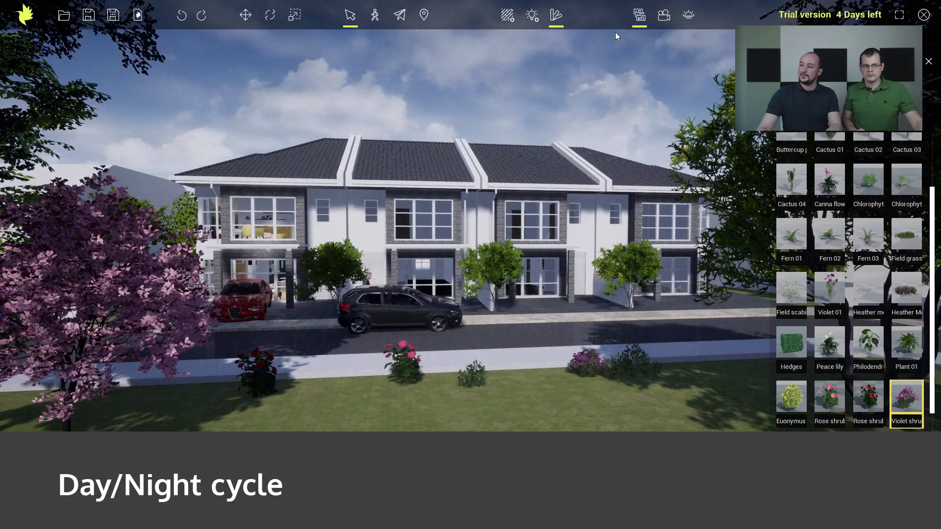
pyautogui.click(641, 17)
pyautogui.click(641, 16)
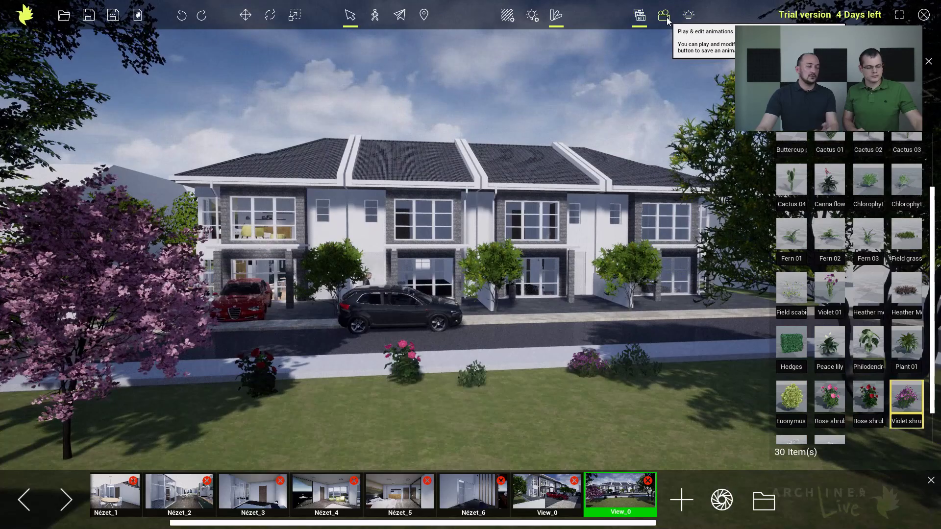
pyautogui.click(688, 16)
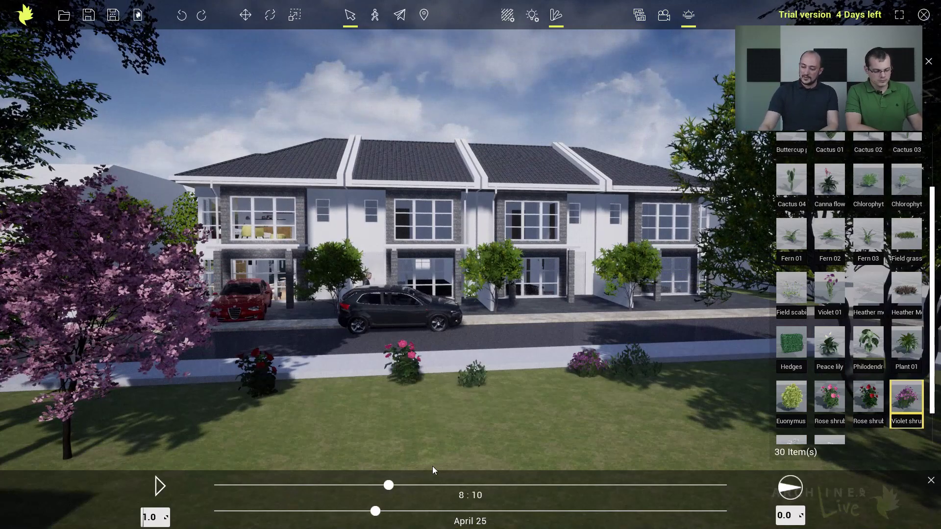
pyautogui.moveTo(391, 488); pyautogui.dragTo(418, 485)
pyautogui.moveTo(376, 511); pyautogui.dragTo(356, 484)
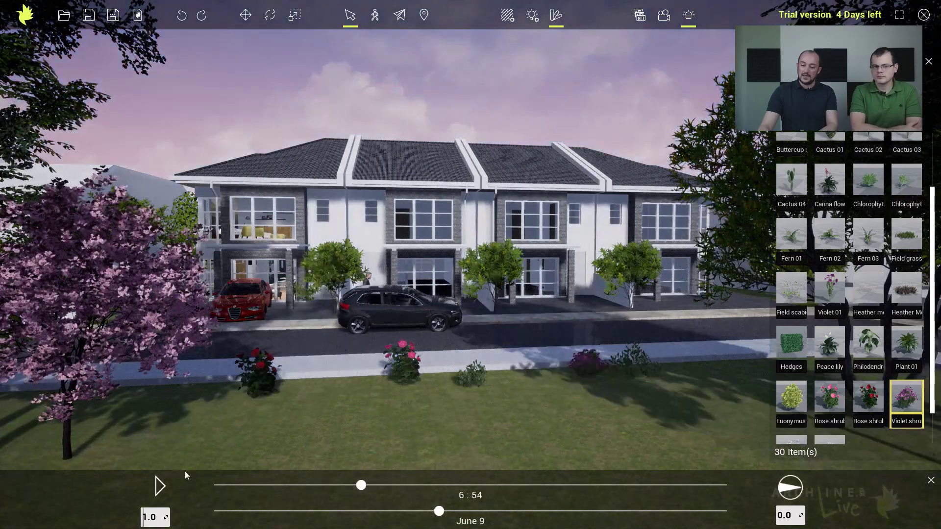
# Play and stop the day/night animation, set the time of day to 9:28 and close the Navigator
pyautogui.click(164, 484)
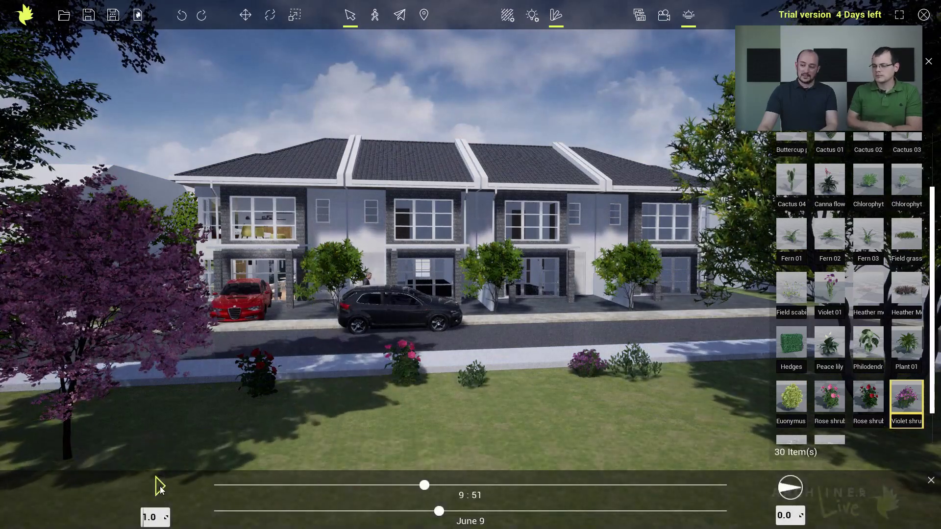
pyautogui.click(161, 488)
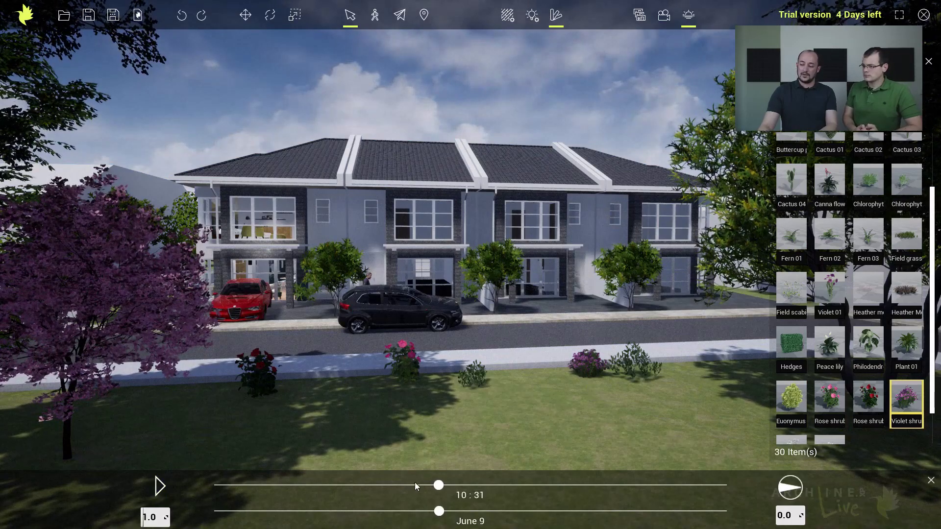
pyautogui.moveTo(439, 486); pyautogui.dragTo(416, 486)
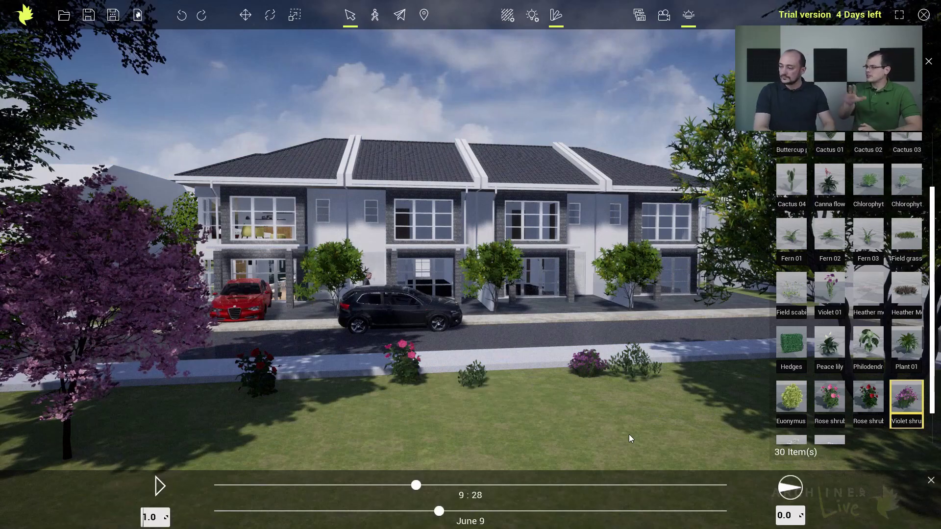
pyautogui.click(928, 62)
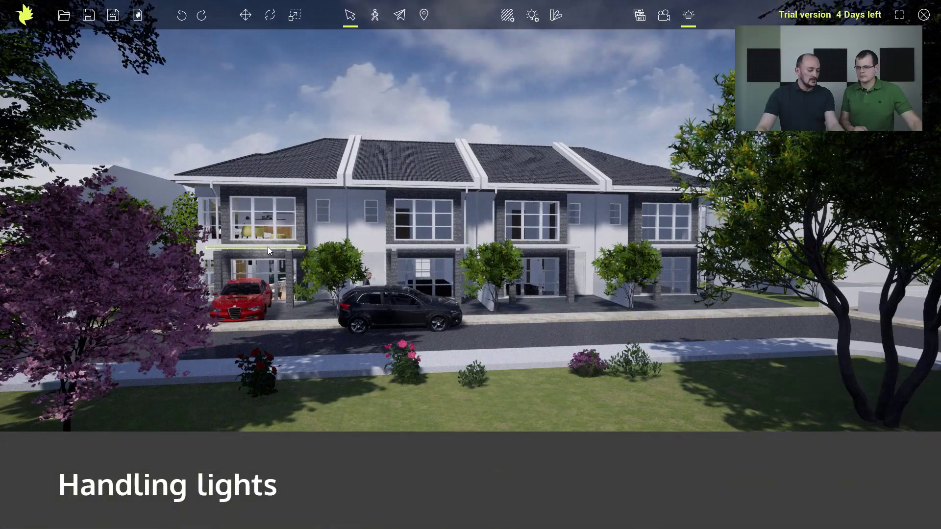
# Move in close to the first house's porch canopy and open the light source properties for its ceiling lamp
pyautogui.doubleClick(268, 248)
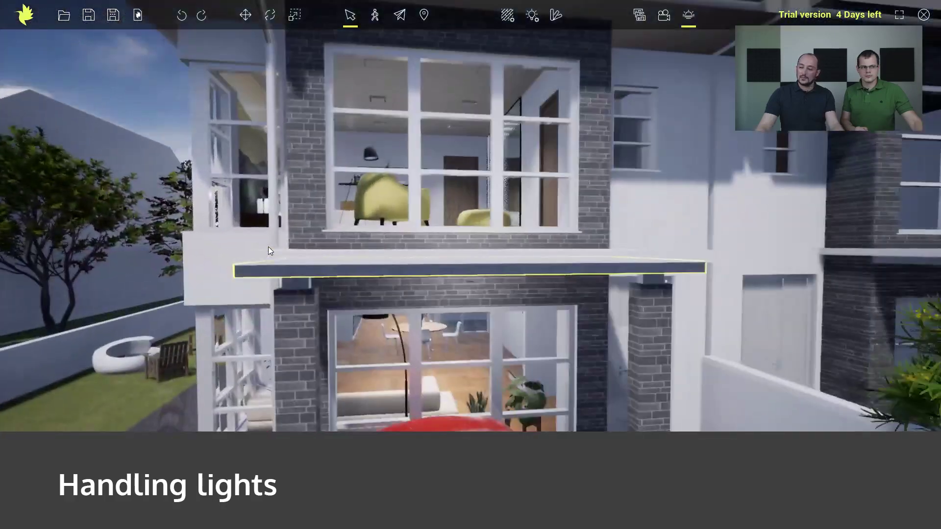
pyautogui.moveTo(437, 313); pyautogui.dragTo(410, 172, button='middle')
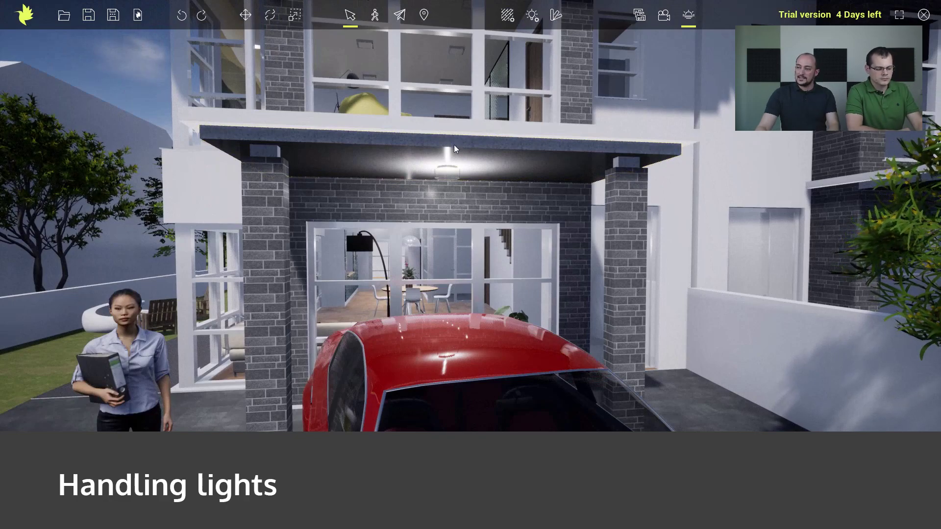
pyautogui.click(532, 15)
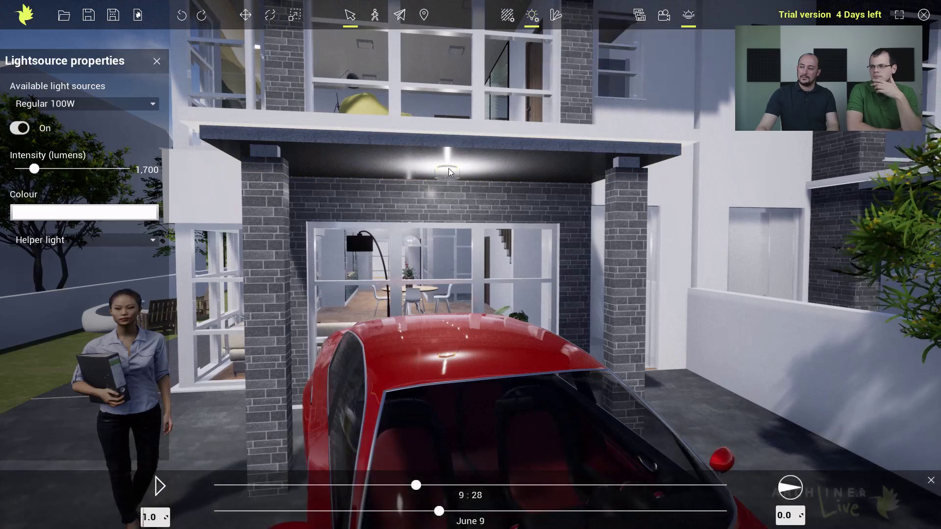
# Try switching the porch ceiling lamp off and back on twice
pyautogui.click(18, 128)
pyautogui.click(19, 128)
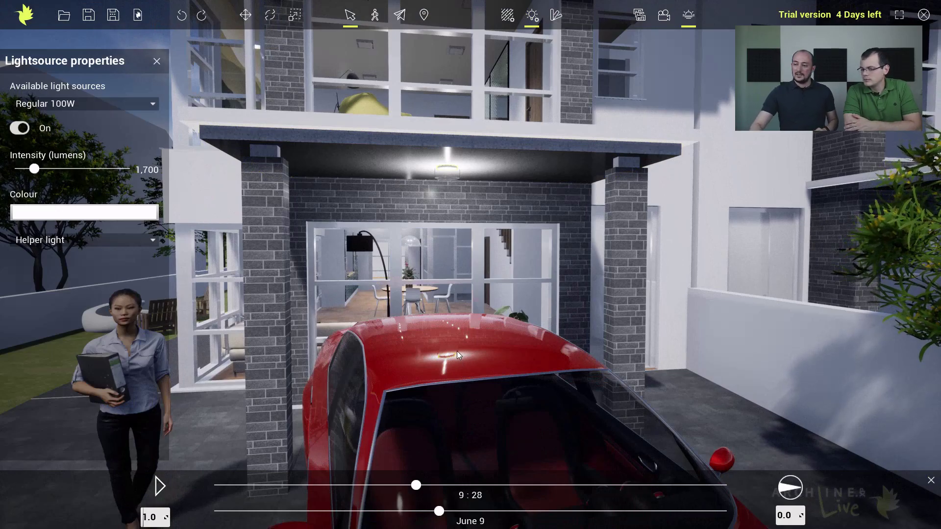
pyautogui.click(19, 129)
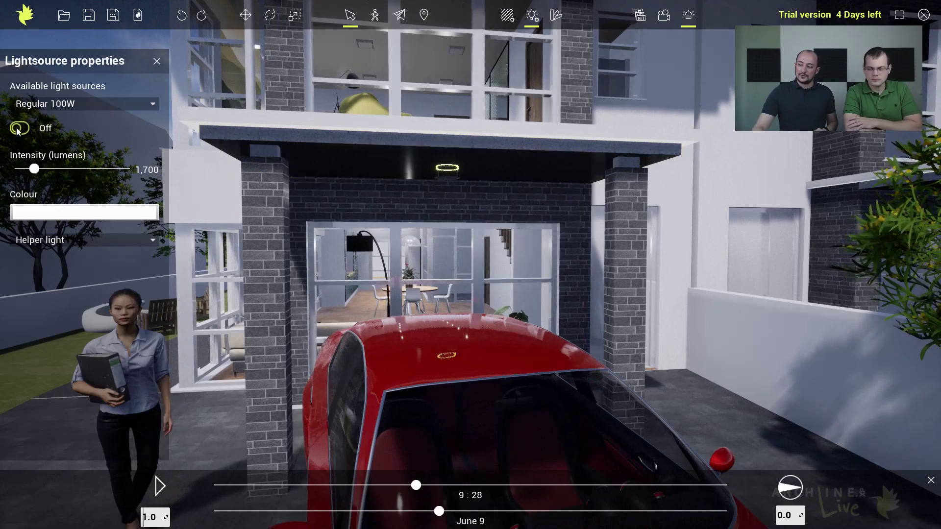
pyautogui.click(19, 128)
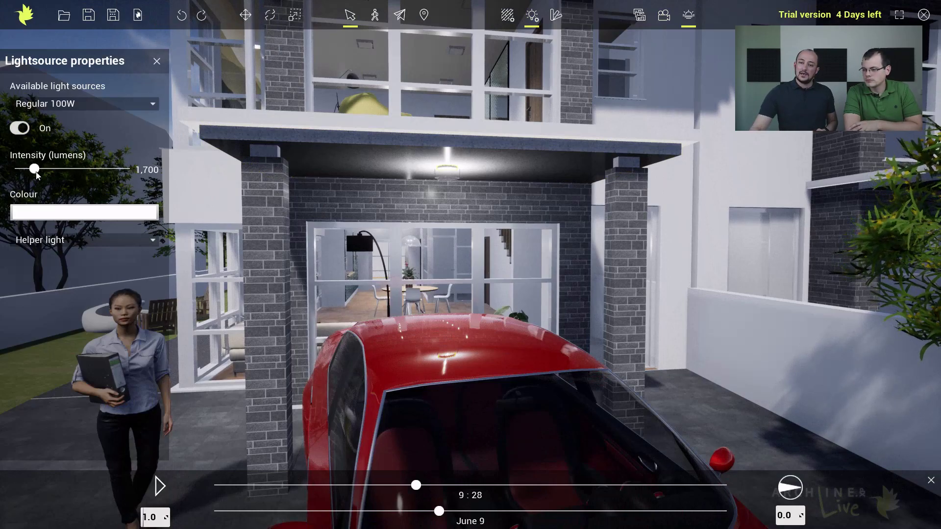
# Set the porch lamp's intensity to 1,574 lumens and its colour to orange (RGB 255, 128, 64)
pyautogui.moveTo(33, 169)
pyautogui.mouseDown()
pyautogui.moveTo(91, 169)
pyautogui.moveTo(33, 168)
pyautogui.mouseUp()
pyautogui.click(48, 216)
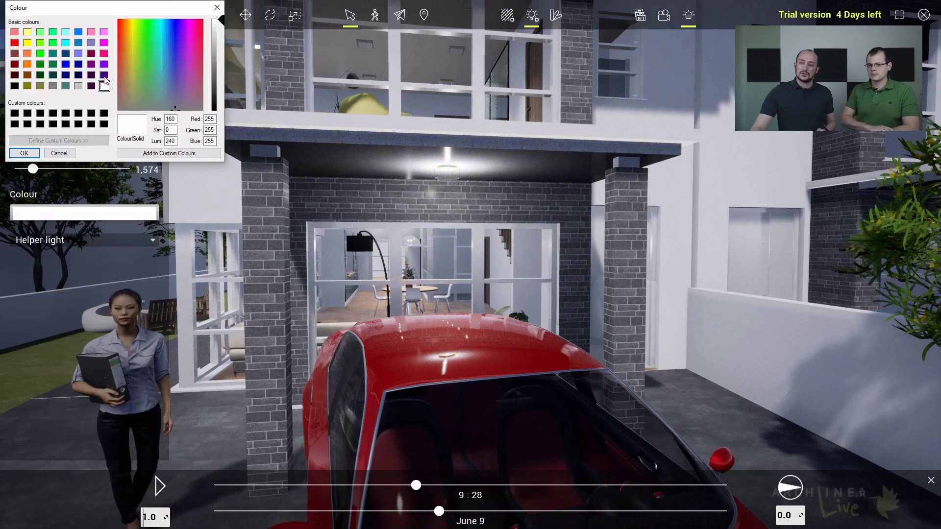
pyautogui.click(28, 54)
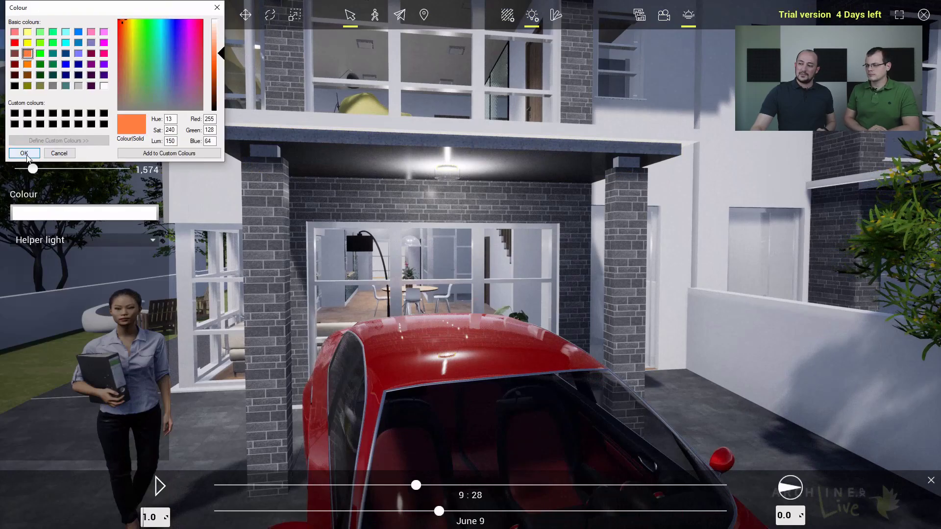
pyautogui.click(24, 153)
# Lighten the porch lamp's colour to pale peach (RGB 255, 202, 176) and look at its light type options
pyautogui.click(151, 212)
pyautogui.moveTo(221, 54); pyautogui.dragTo(219, 36)
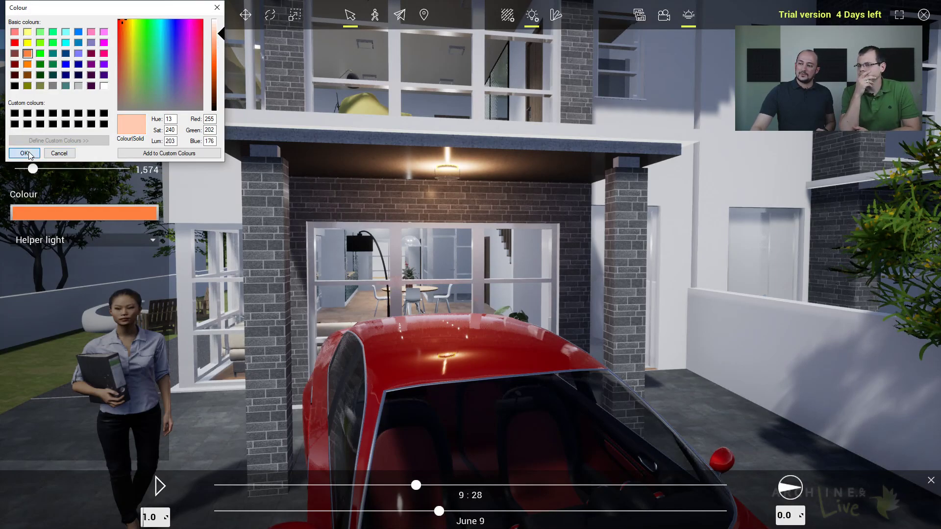
pyautogui.click(24, 153)
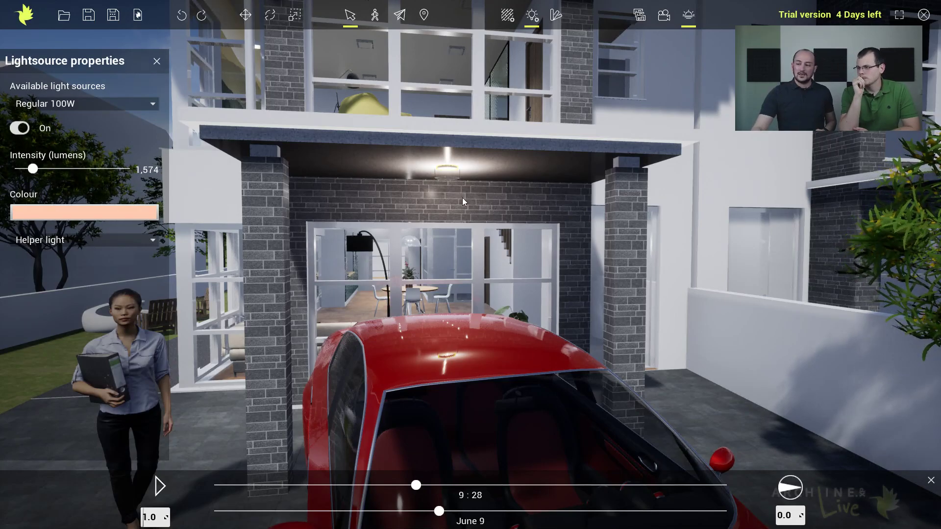
pyautogui.click(77, 243)
pyautogui.click(77, 244)
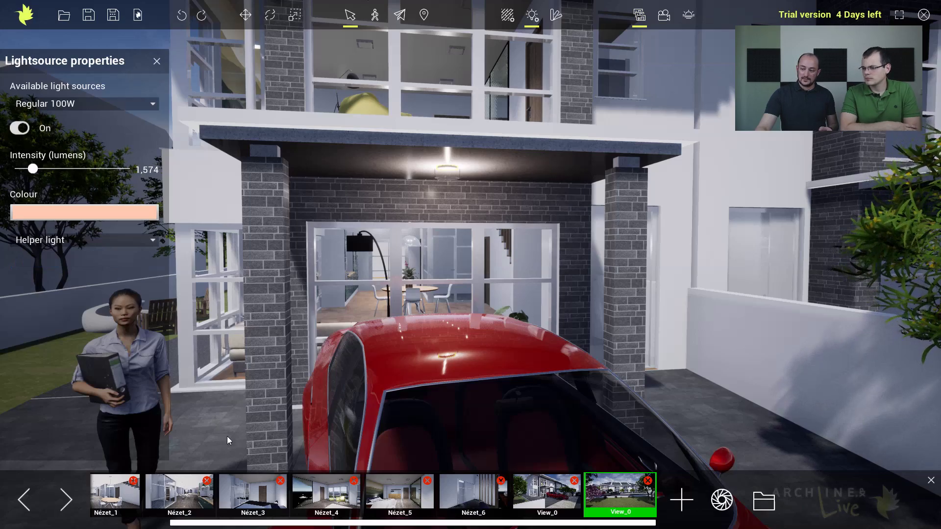
# Recall the Nézet_1 dining view and change the pendant lamp from a helper light to Real light (shadow caster)
pyautogui.click(121, 496)
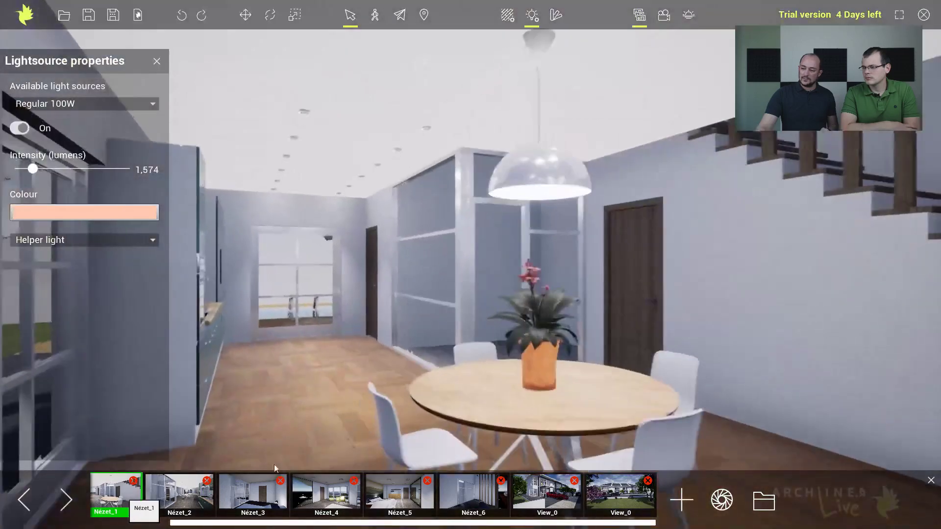
pyautogui.click(559, 169)
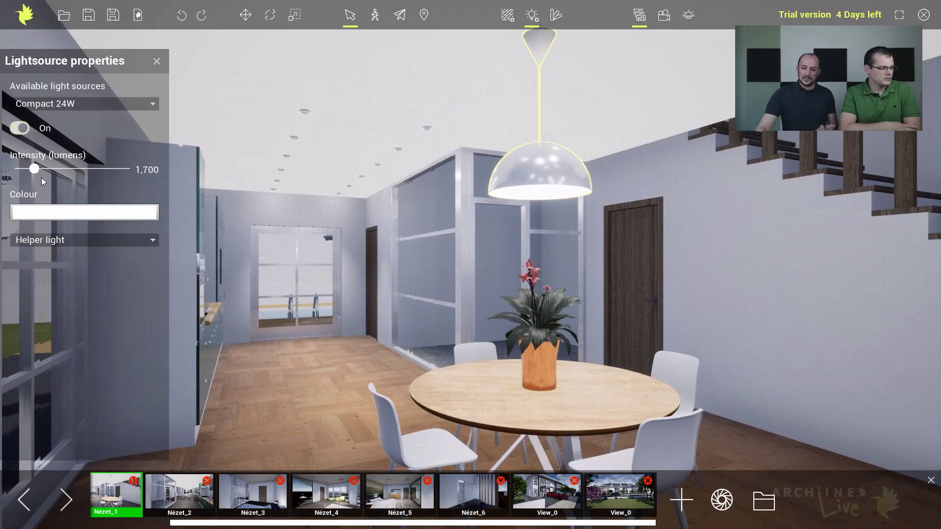
pyautogui.click(57, 240)
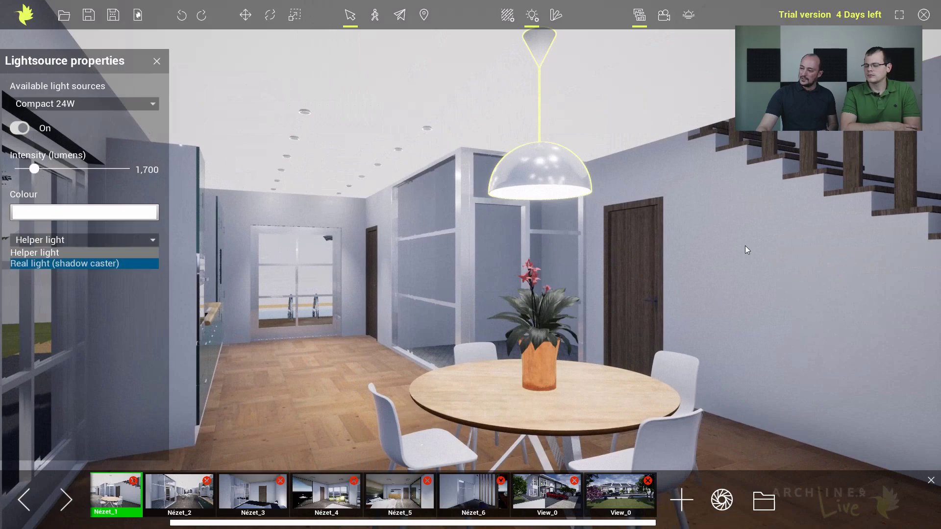
pyautogui.click(89, 264)
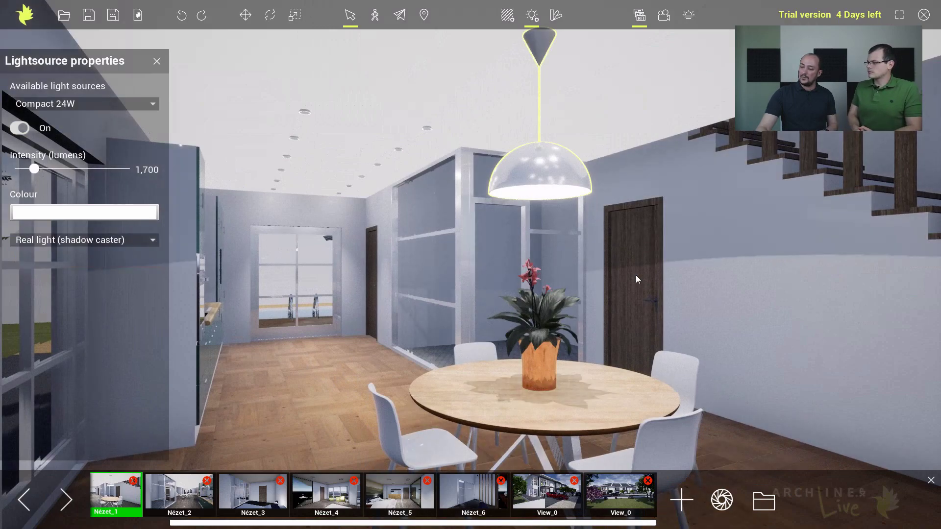
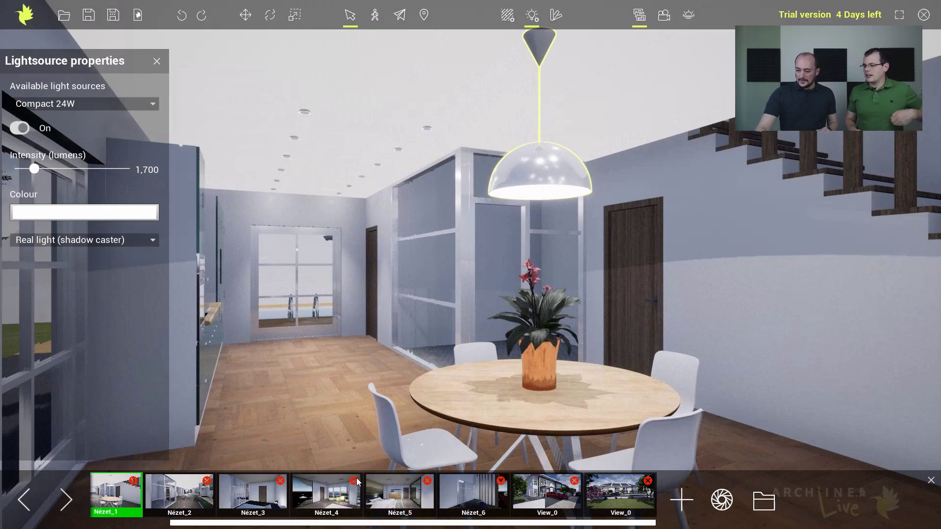
# Recall the Nézet_4 bedroom view and turn it towards the yellow armchair, floor lamp and bedside lamp
pyautogui.click(343, 495)
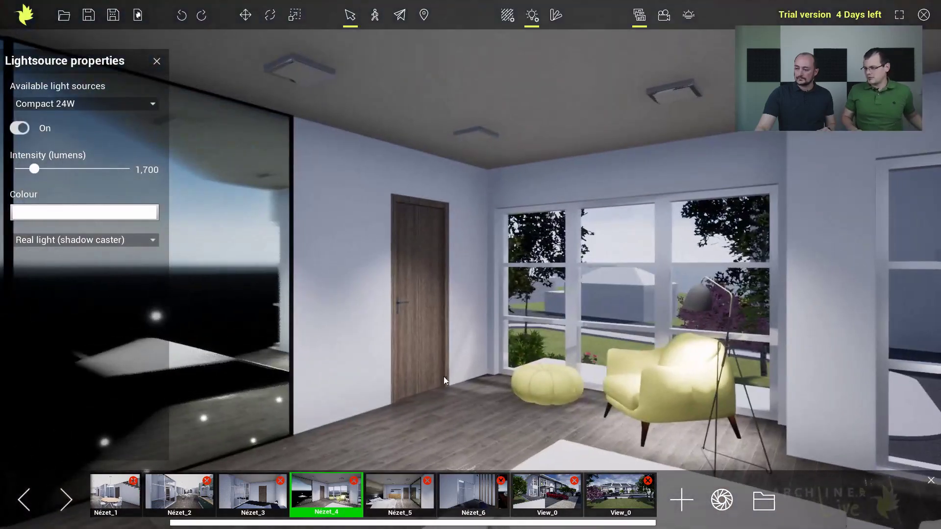
pyautogui.moveTo(443, 376); pyautogui.dragTo(488, 384, button='right')
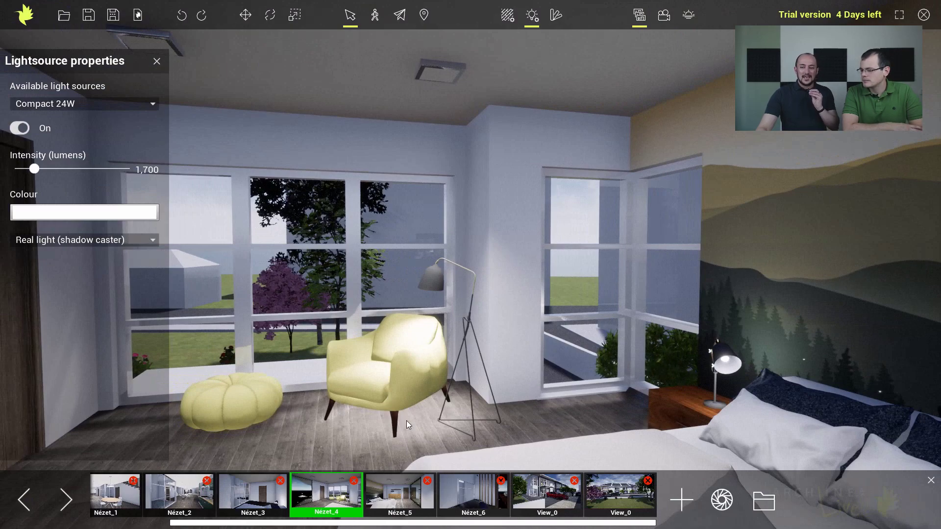
# Change the floor lamp beside the yellow armchair from a helper light to Real light (shadow caster)
pyautogui.click(436, 279)
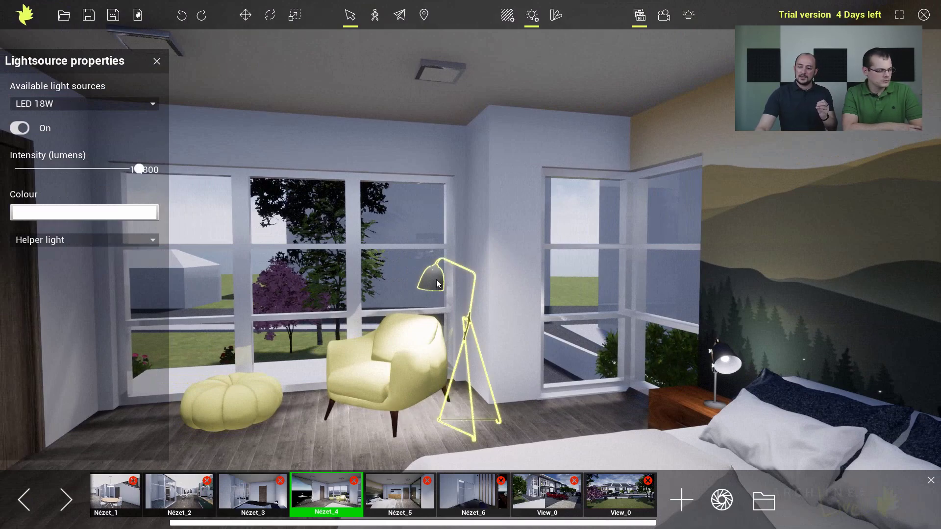
pyautogui.click(108, 240)
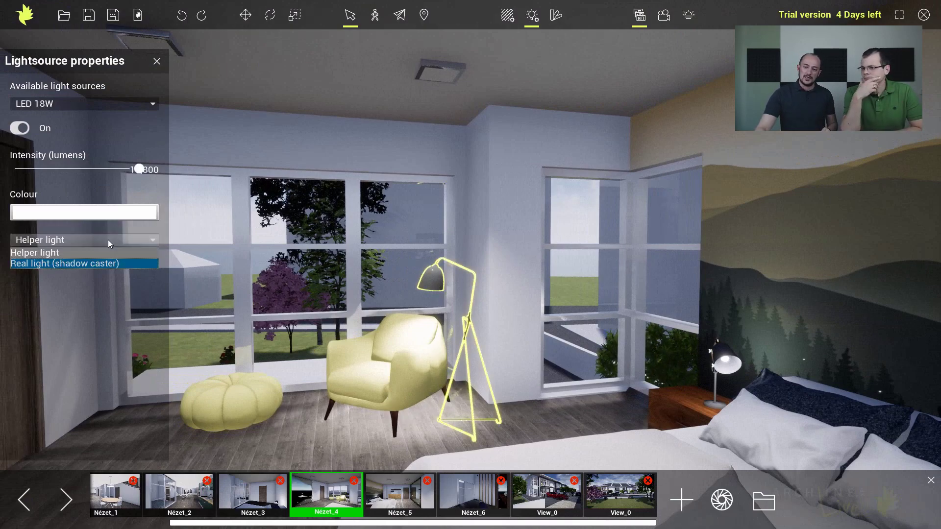
pyautogui.click(48, 263)
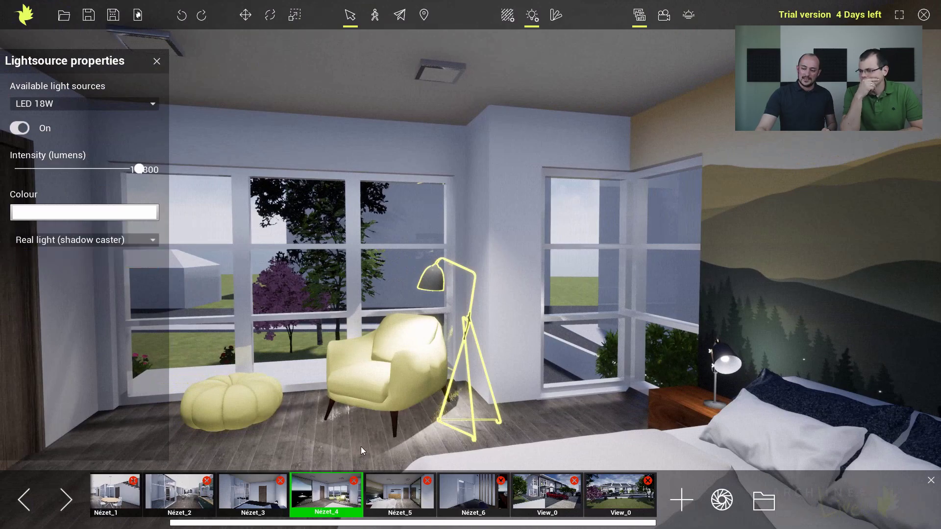
# Set the colour of the bedside lamp farther from the windows to a pale peach lightened from orange
pyautogui.moveTo(364, 445); pyautogui.dragTo(461, 434)
pyautogui.scroll(-3, 490, 416)
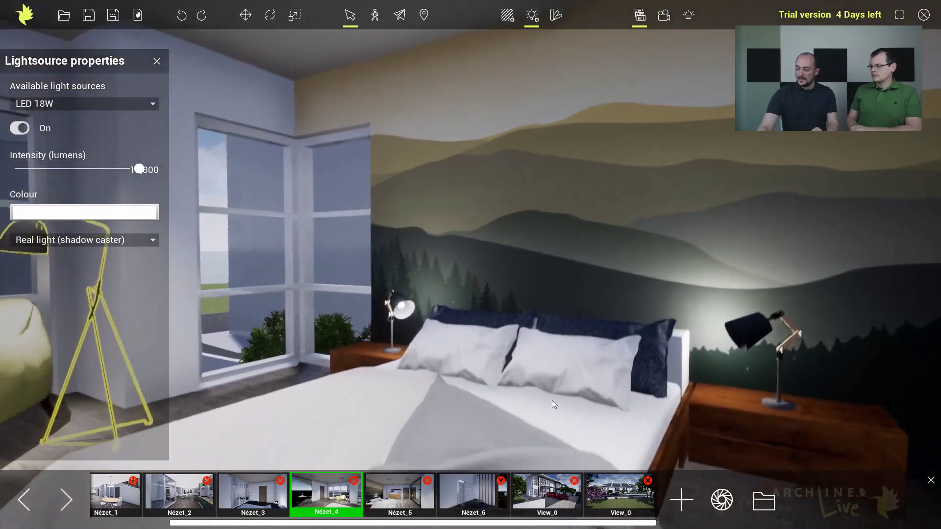
pyautogui.click(751, 327)
pyautogui.click(74, 212)
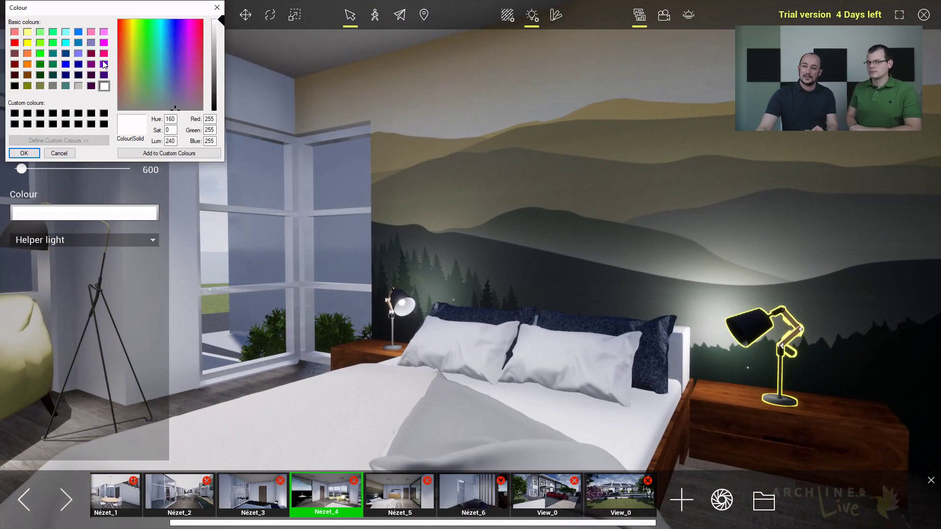
pyautogui.click(28, 52)
pyautogui.moveTo(222, 53); pyautogui.dragTo(222, 29)
pyautogui.click(24, 154)
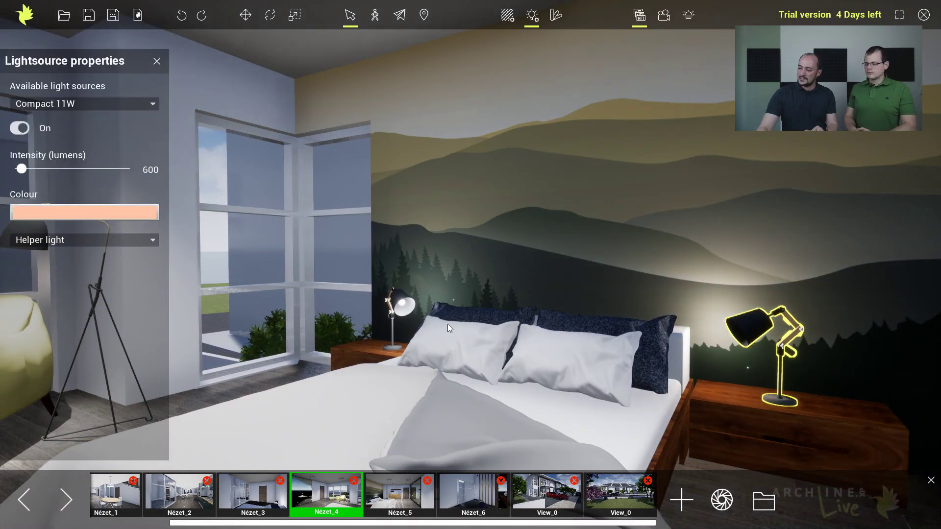
# Set the colour of the bedside lamp nearer the windows to orange (RGB 255, 128, 64)
pyautogui.click(399, 308)
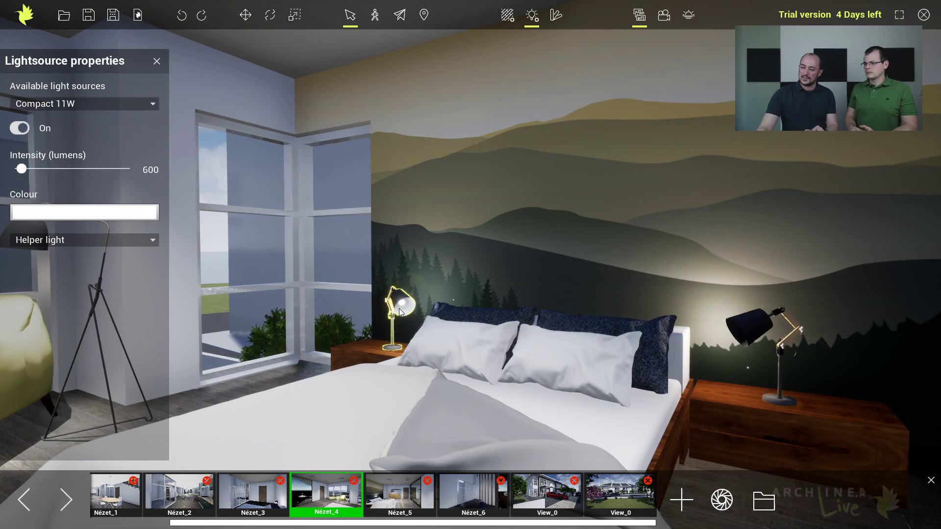
pyautogui.click(57, 212)
pyautogui.click(28, 54)
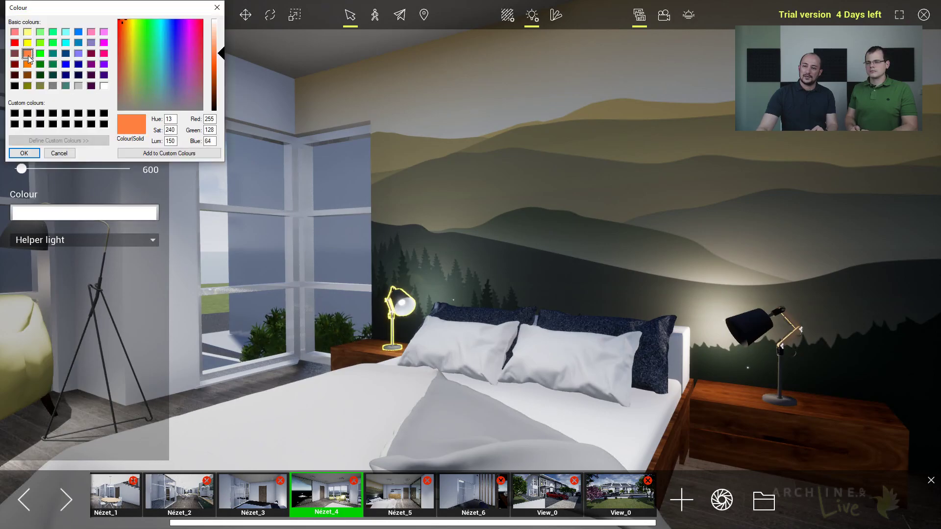
pyautogui.click(24, 154)
pyautogui.moveTo(351, 321); pyautogui.dragTo(442, 318)
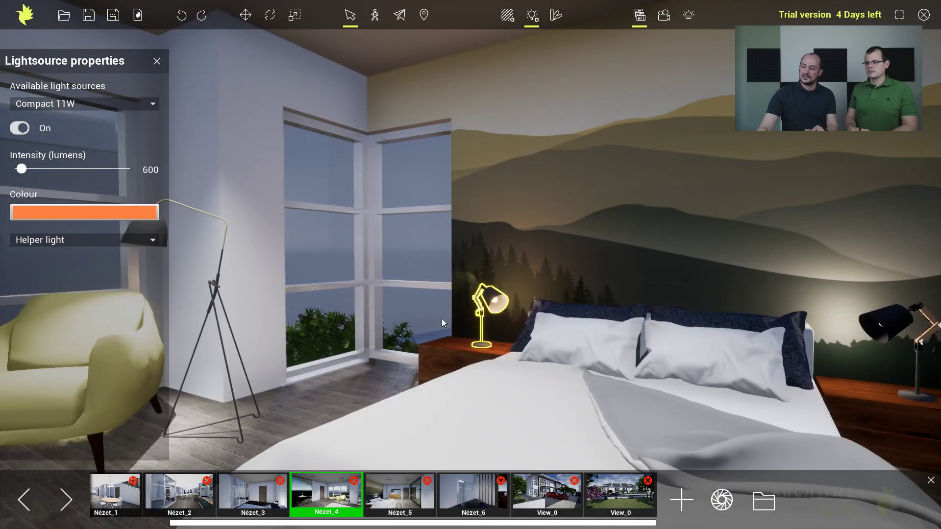
pyautogui.moveTo(553, 333); pyautogui.dragTo(525, 332)
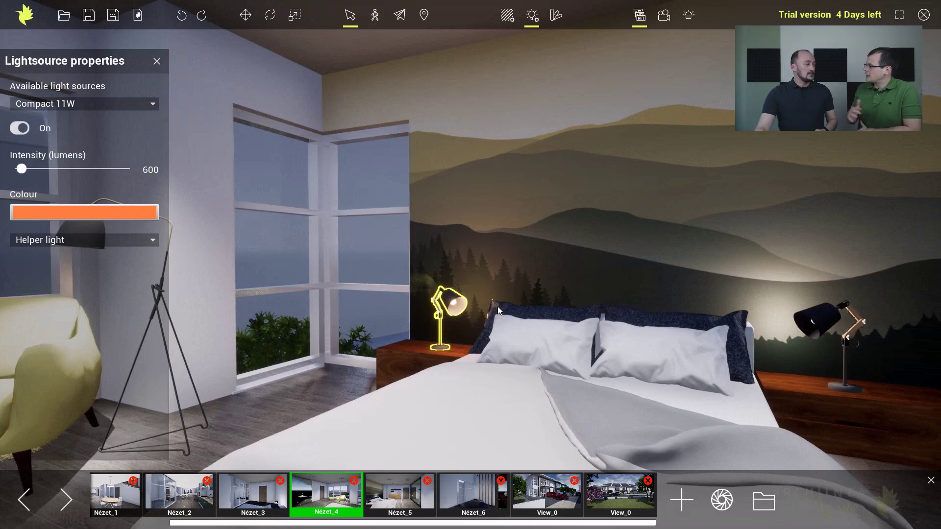
# List all the lights of the scene, disable them all together and enable them again
pyautogui.click(554, 15)
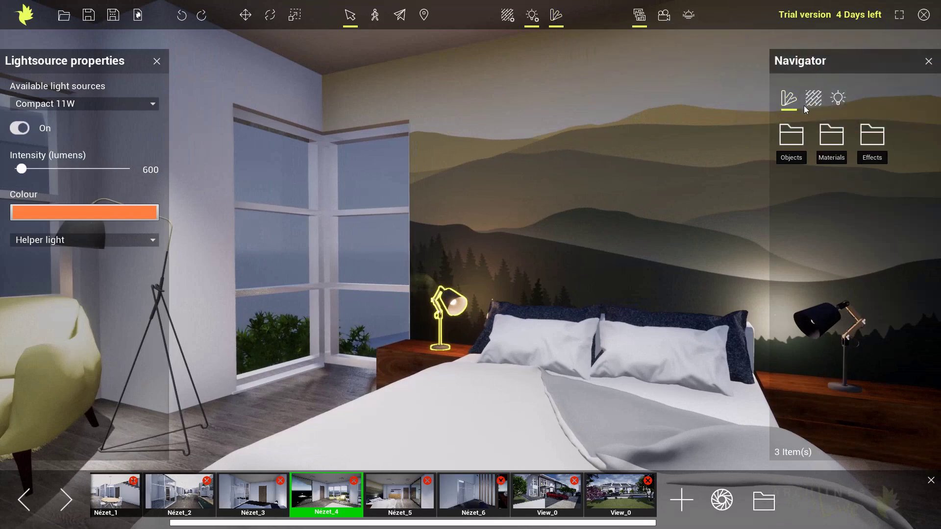
pyautogui.click(839, 99)
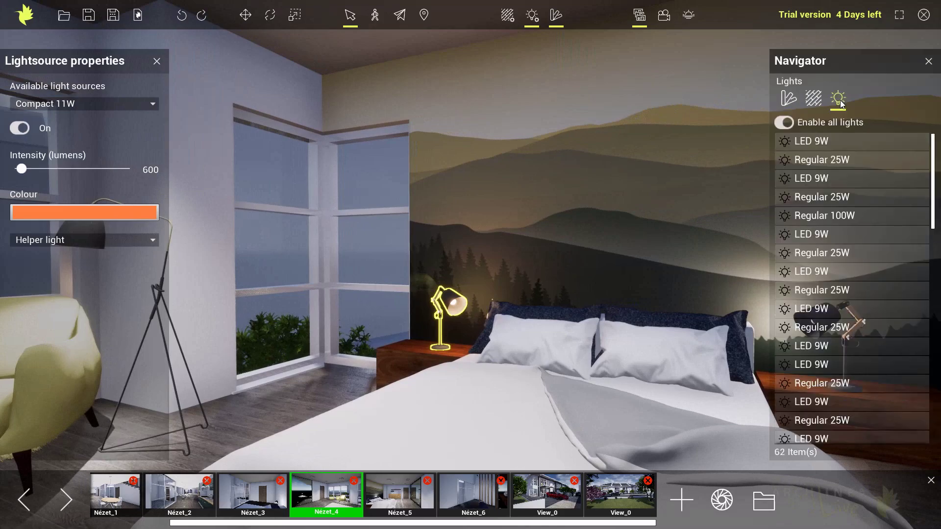
pyautogui.click(785, 123)
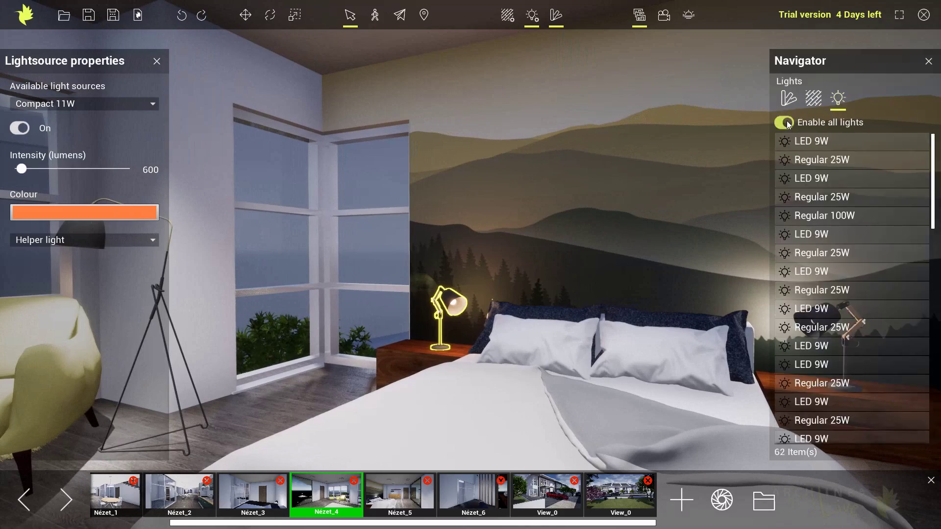
pyautogui.click(785, 123)
pyautogui.click(785, 122)
pyautogui.click(785, 122)
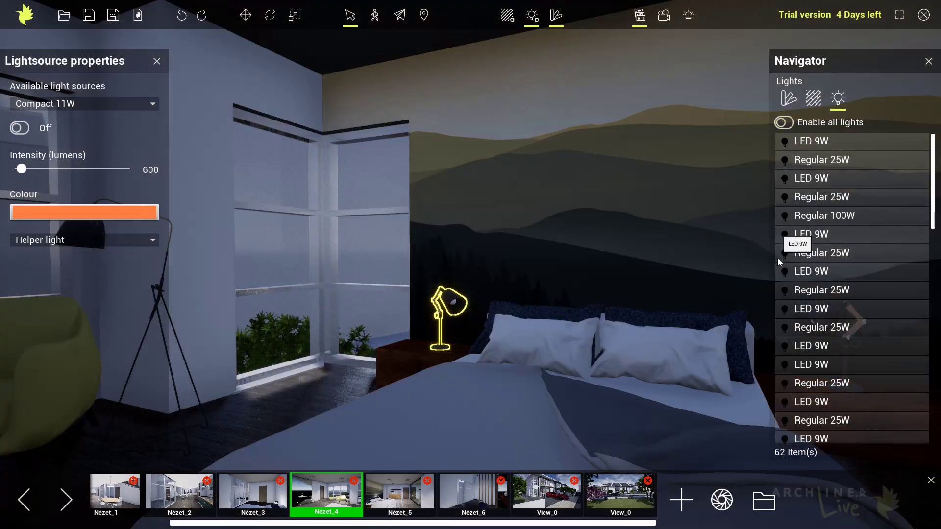
pyautogui.click(784, 124)
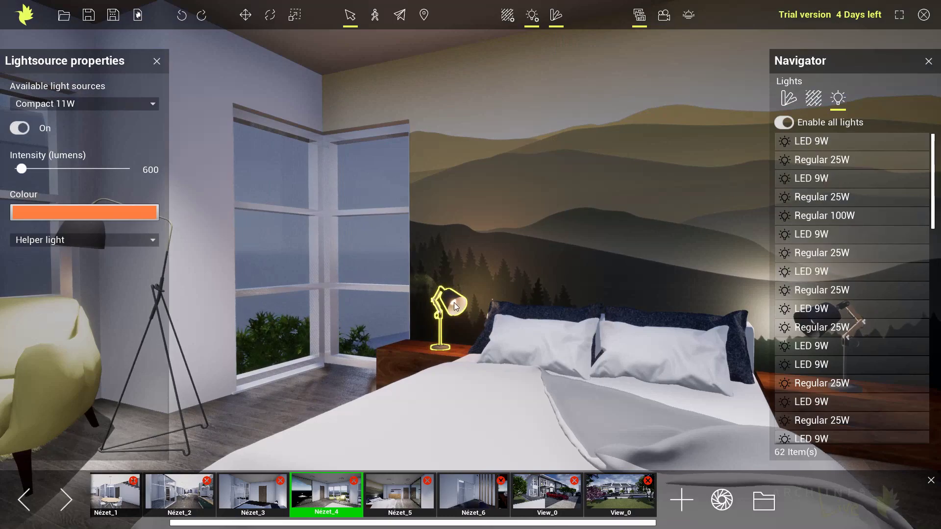
# Switch off the orange bedside lamp, find it in the lights list, and toggle its and the adjacent Compact 11W light there, leaving both on
pyautogui.click(22, 129)
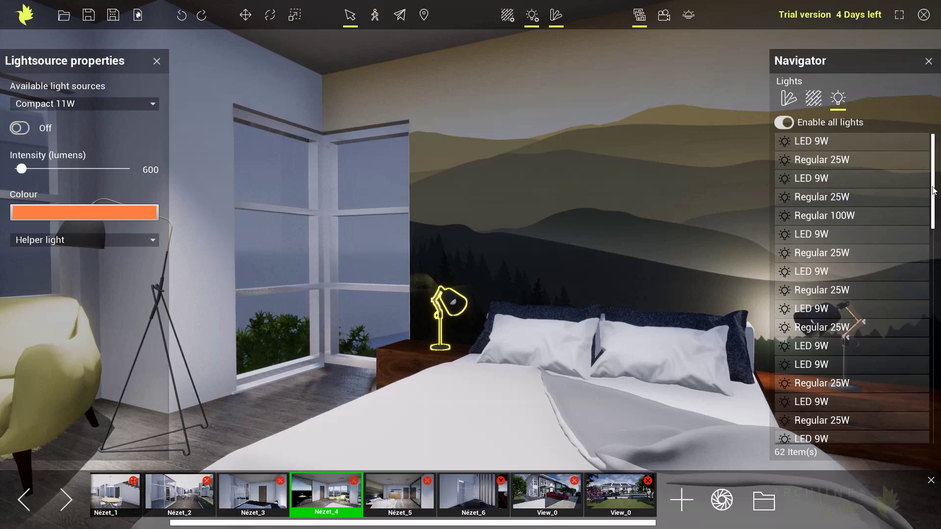
pyautogui.moveTo(934, 192); pyautogui.dragTo(934, 372)
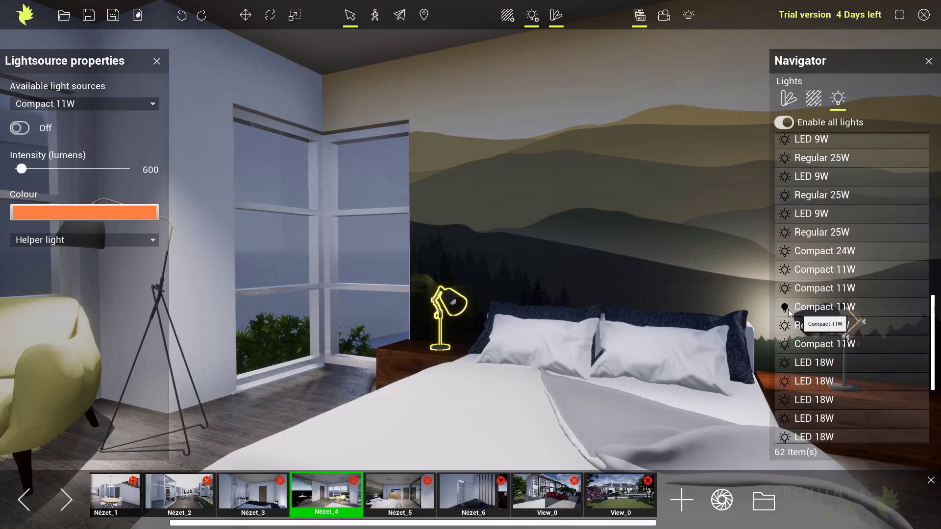
pyautogui.click(785, 309)
pyautogui.click(785, 308)
pyautogui.click(785, 309)
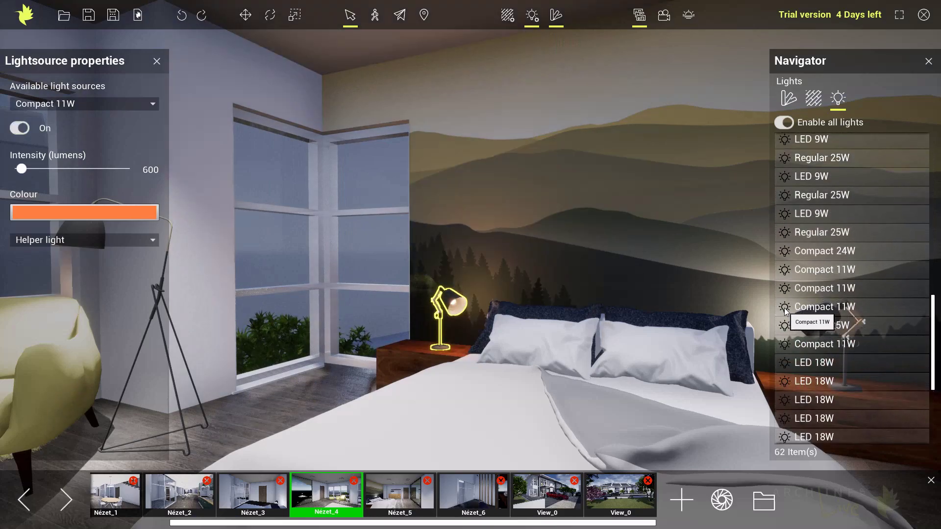
pyautogui.click(785, 308)
pyautogui.click(785, 309)
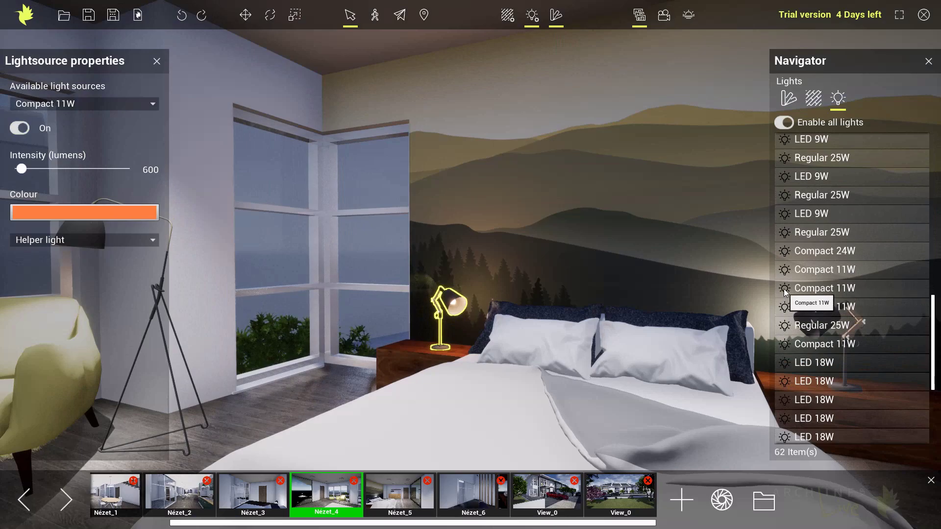
pyautogui.click(785, 290)
pyautogui.click(785, 290)
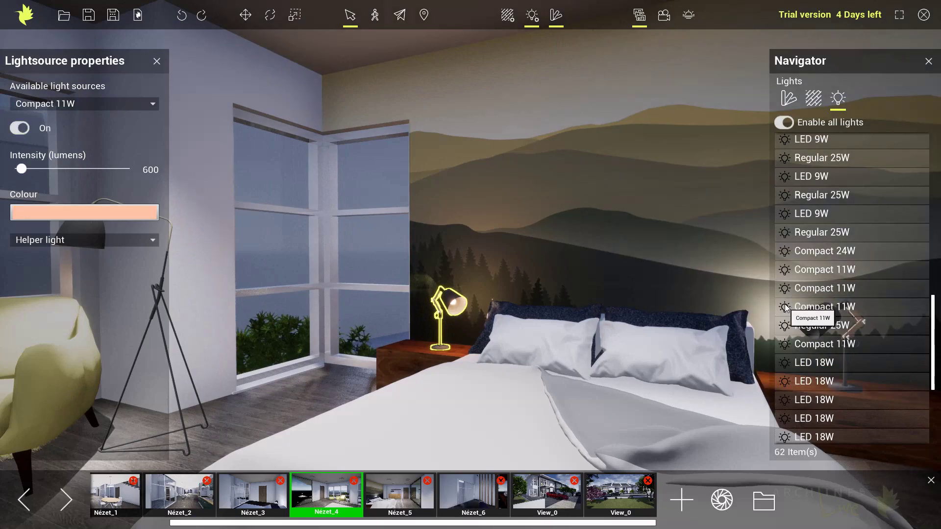
# Switch off the floor lamp beside the armchair, zoom to it from its LED 18W entry in the lights list, and close the light settings
pyautogui.moveTo(565, 279); pyautogui.dragTo(546, 276, button='right')
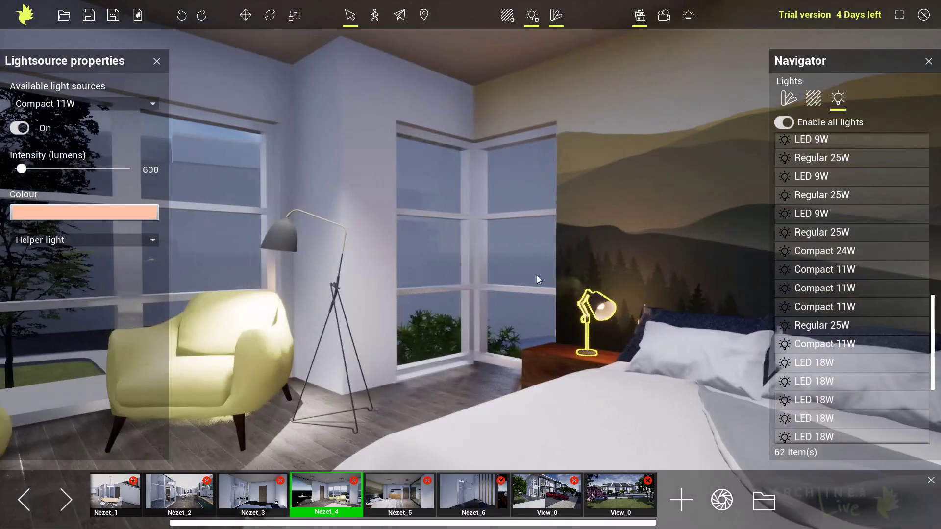
pyautogui.click(299, 245)
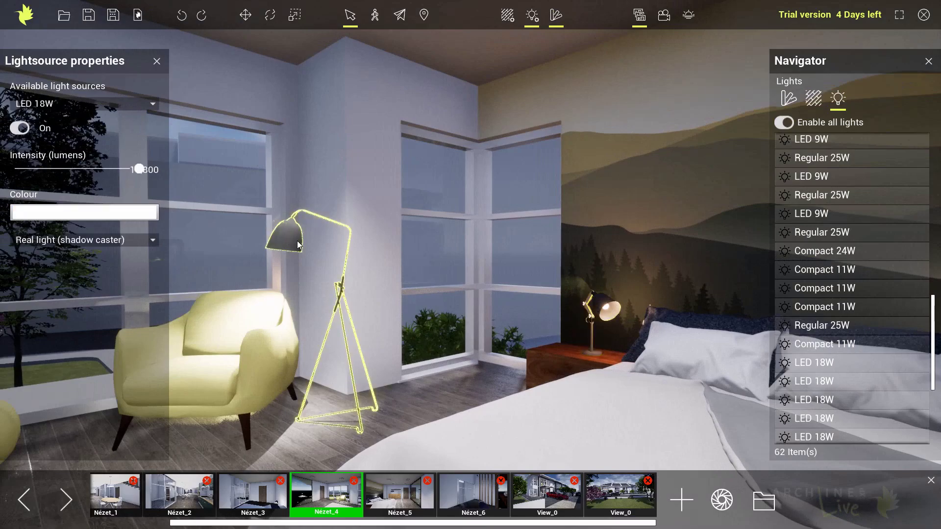
pyautogui.click(21, 129)
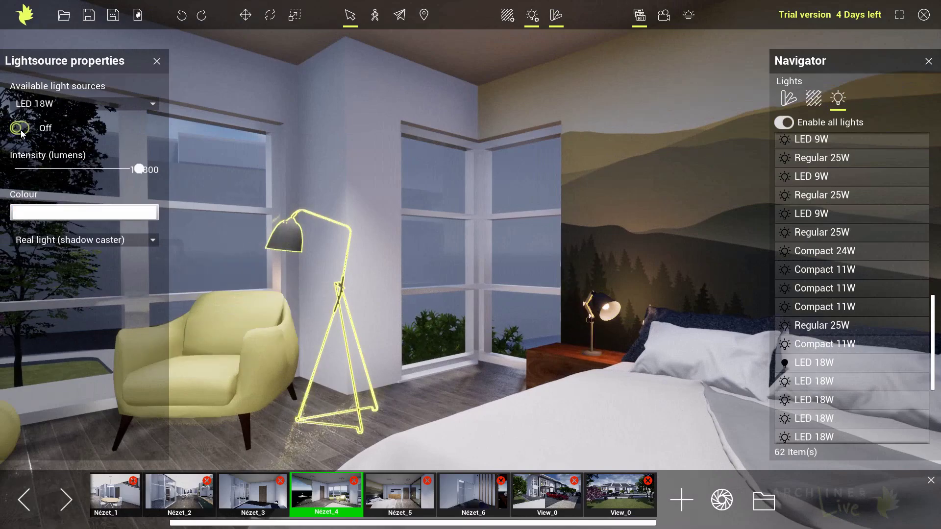
pyautogui.doubleClick(818, 364)
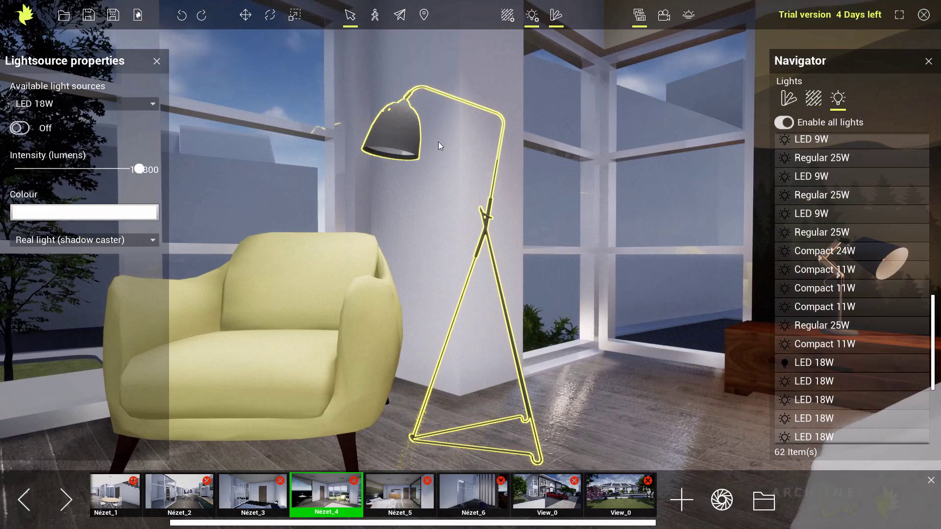
pyautogui.click(157, 62)
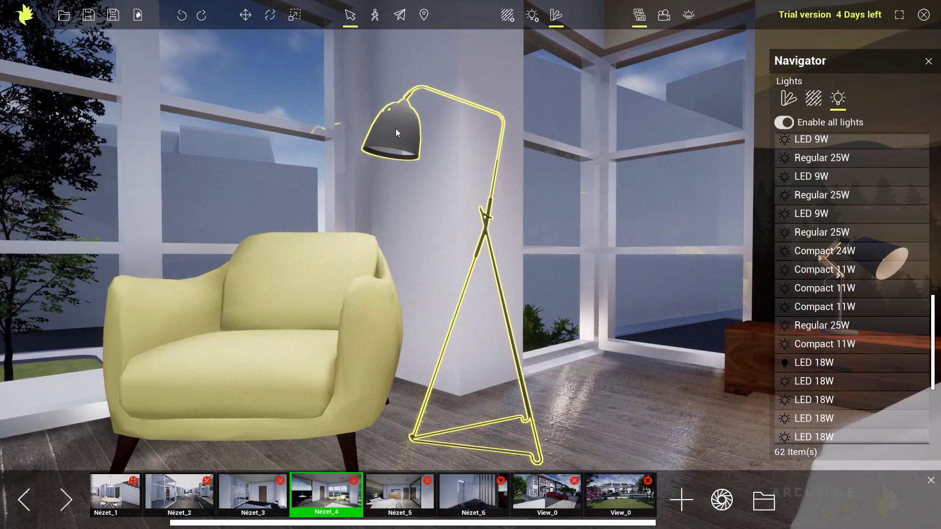
pyautogui.click(928, 61)
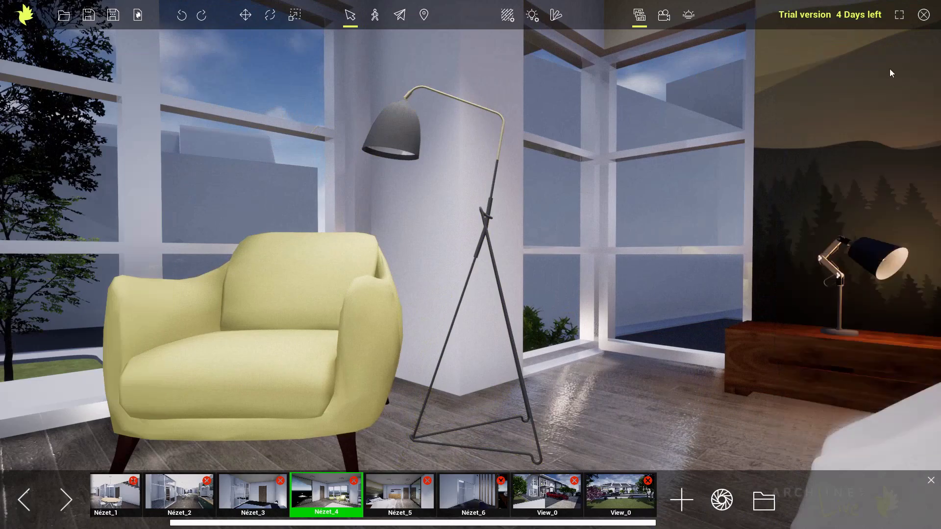
# Place a Candle fire effect from the library on the candles standing on the wooden sideboard
pyautogui.moveTo(560, 206); pyautogui.dragTo(442, 245, button='middle')
pyautogui.scroll(-3, 471, 253)
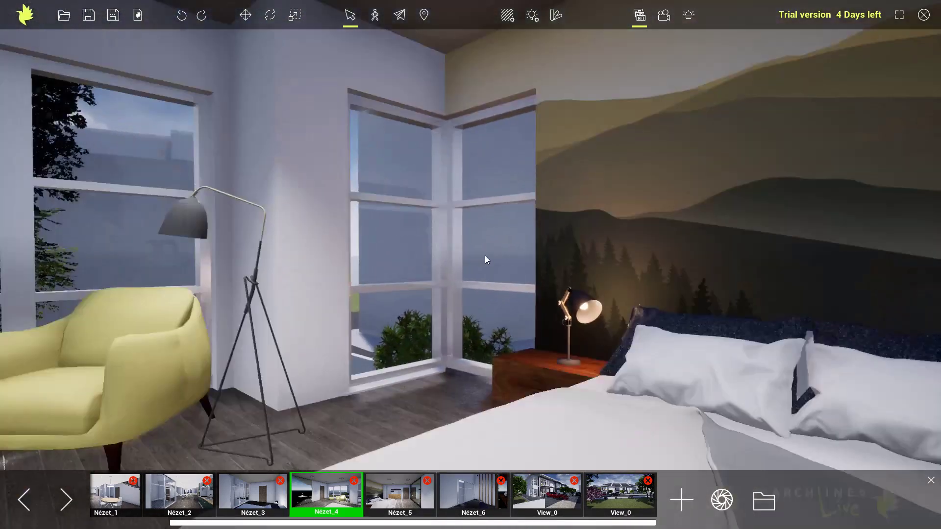
pyautogui.moveTo(598, 283); pyautogui.dragTo(584, 284, button='middle')
pyautogui.moveTo(584, 284); pyautogui.dragTo(669, 282, button='right')
pyautogui.moveTo(668, 282); pyautogui.dragTo(505, 328, button='middle')
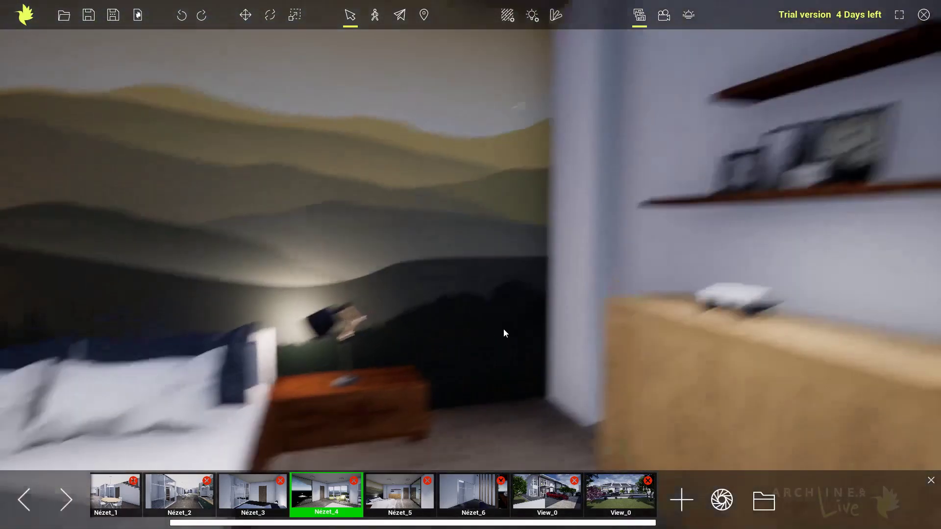
pyautogui.moveTo(536, 329); pyautogui.dragTo(578, 331, button='right')
pyautogui.moveTo(578, 331); pyautogui.dragTo(617, 331, button='middle')
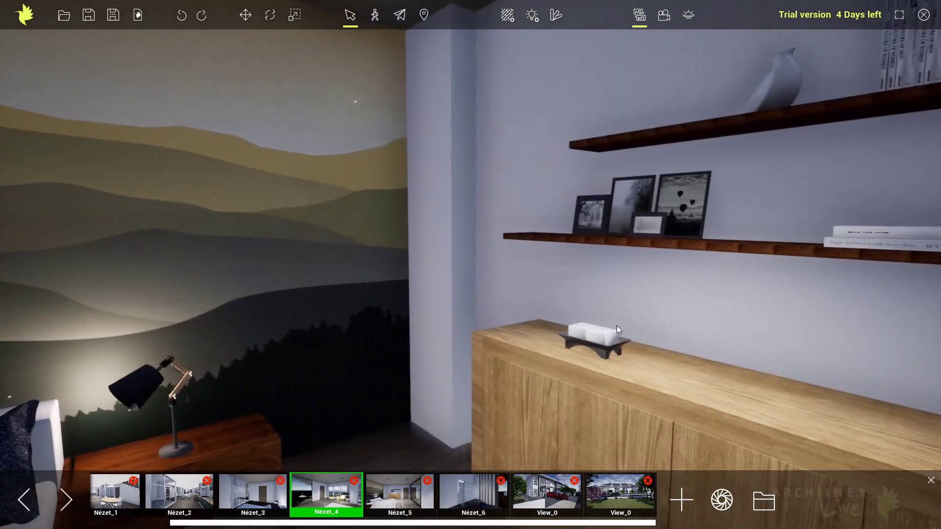
pyautogui.click(556, 17)
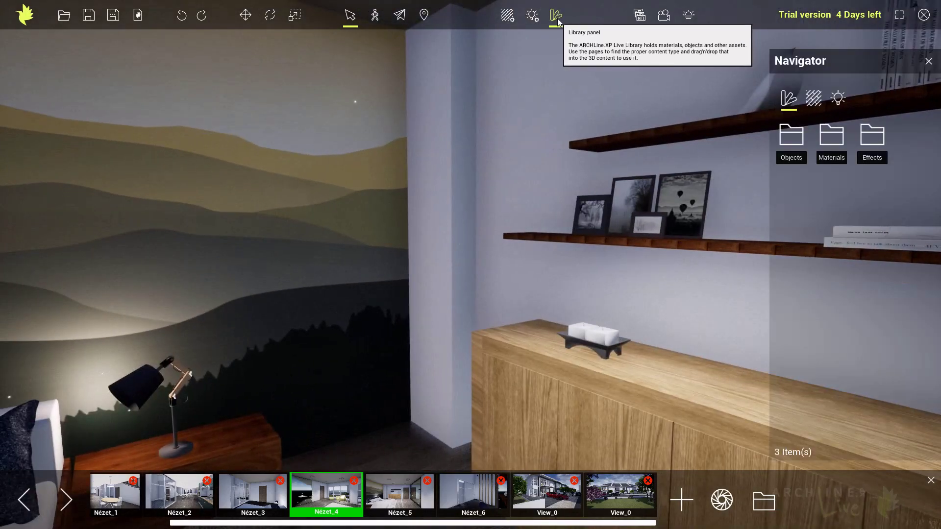
pyautogui.click(883, 140)
pyautogui.moveTo(836, 155); pyautogui.dragTo(602, 334)
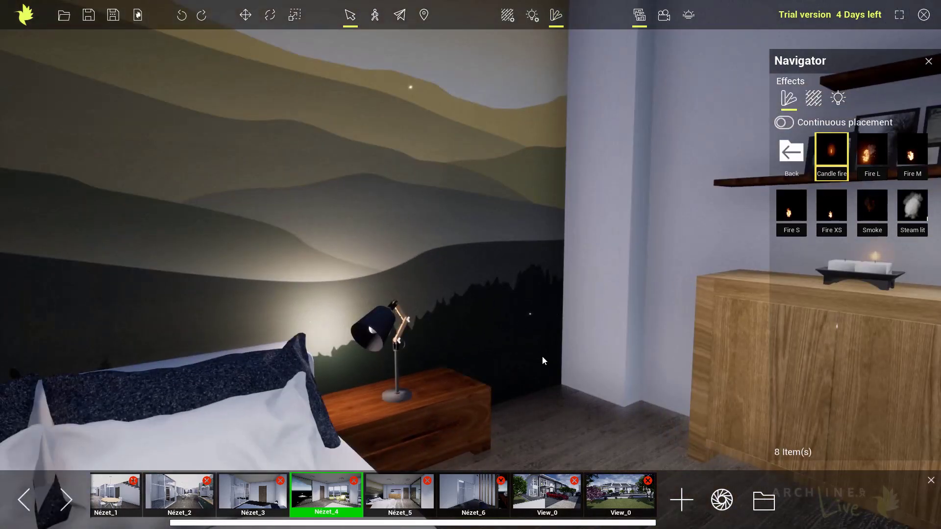
# Restore the first saved exterior view View_0, zoom to the white fire pit in the garden, and place a Fire S effect on its logs
pyautogui.scroll(-2, 542, 357)
pyautogui.moveTo(577, 348); pyautogui.dragTo(659, 349)
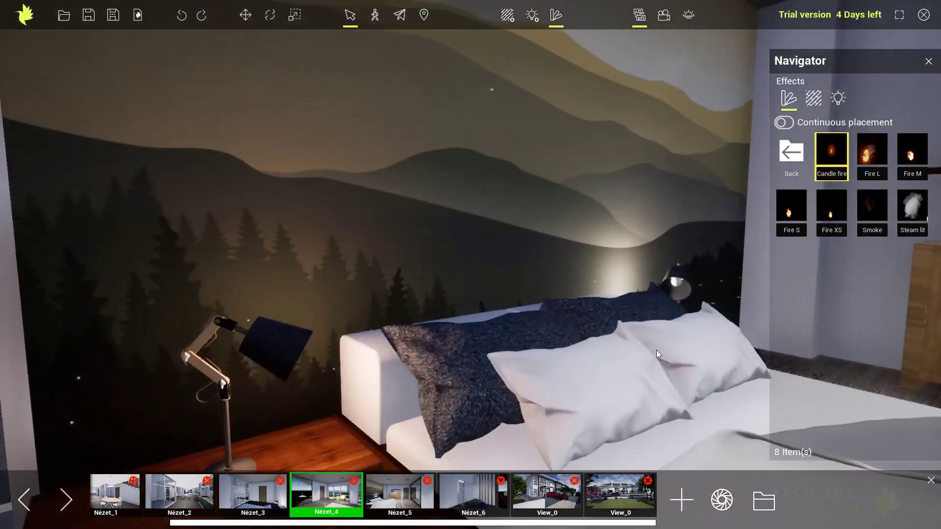
pyautogui.click(546, 500)
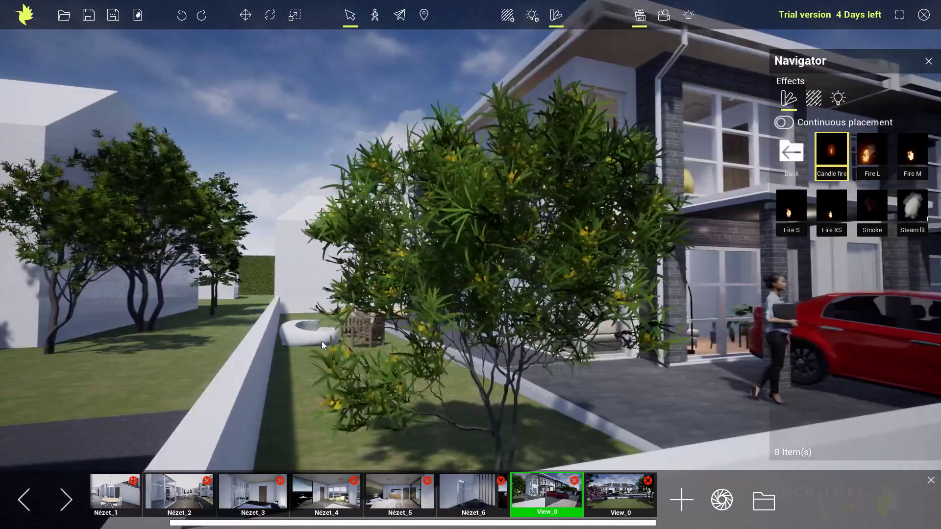
pyautogui.click(301, 333)
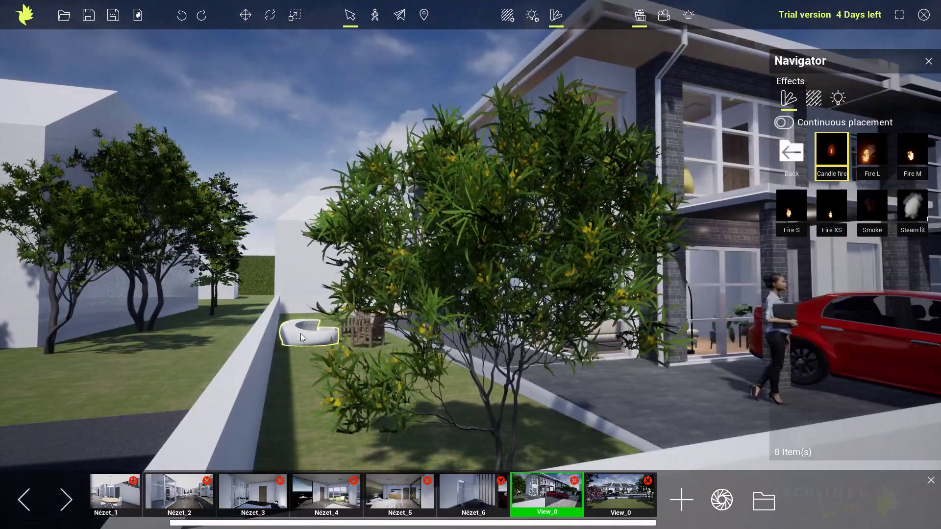
pyautogui.doubleClick(301, 334)
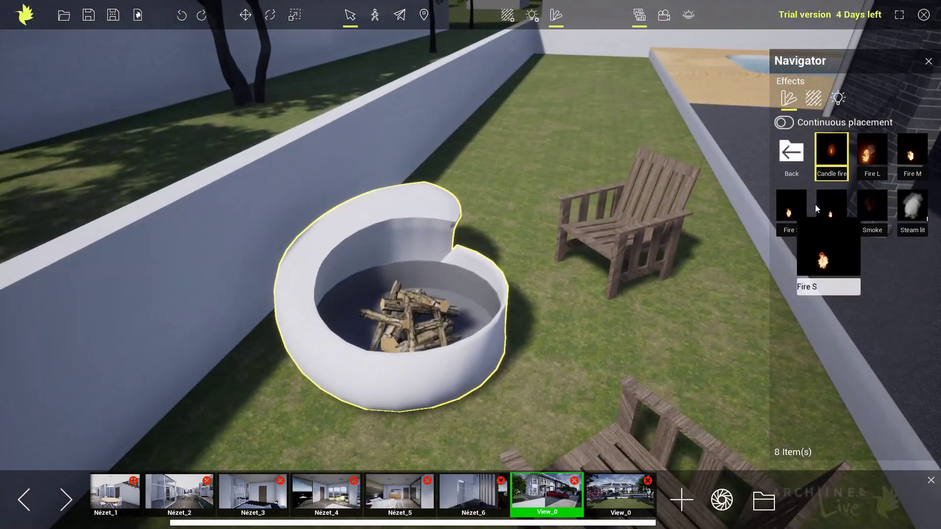
pyautogui.moveTo(796, 208); pyautogui.dragTo(411, 310)
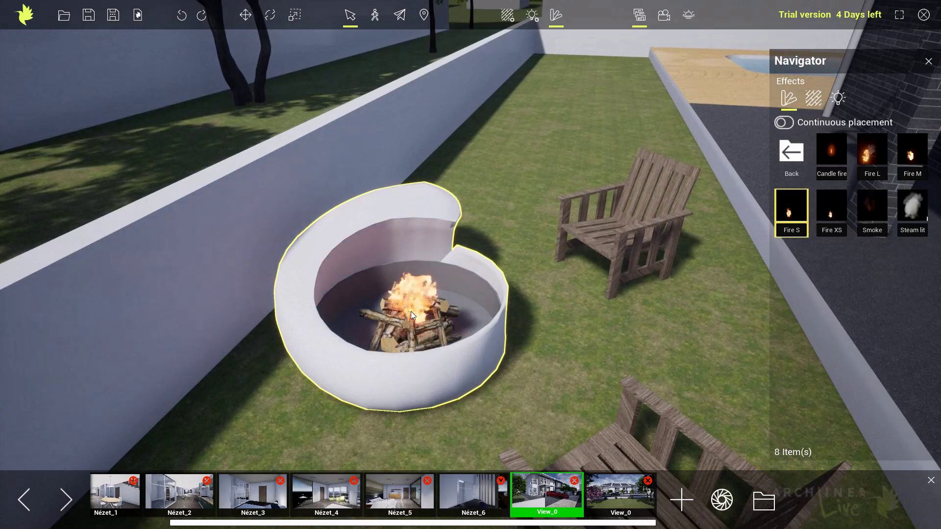
pyautogui.press('Escape')
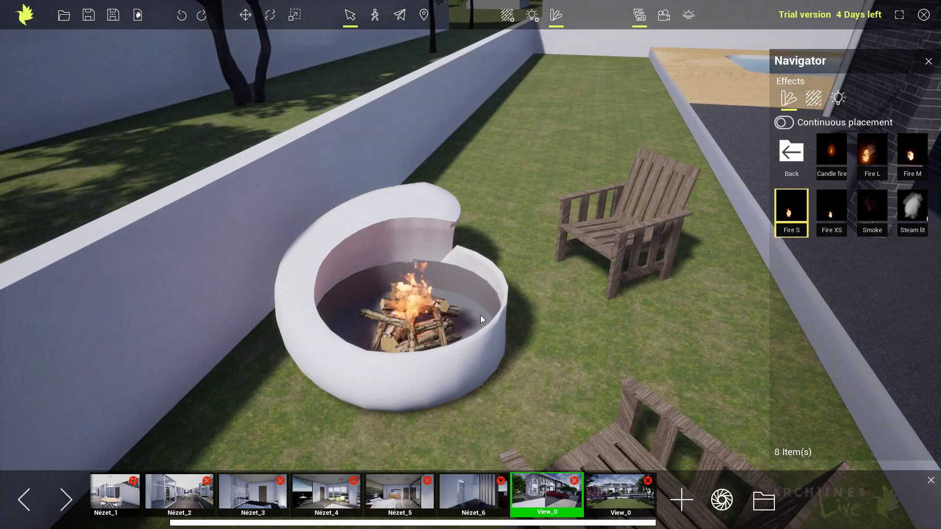
pyautogui.moveTo(502, 316); pyautogui.dragTo(533, 302, button='right')
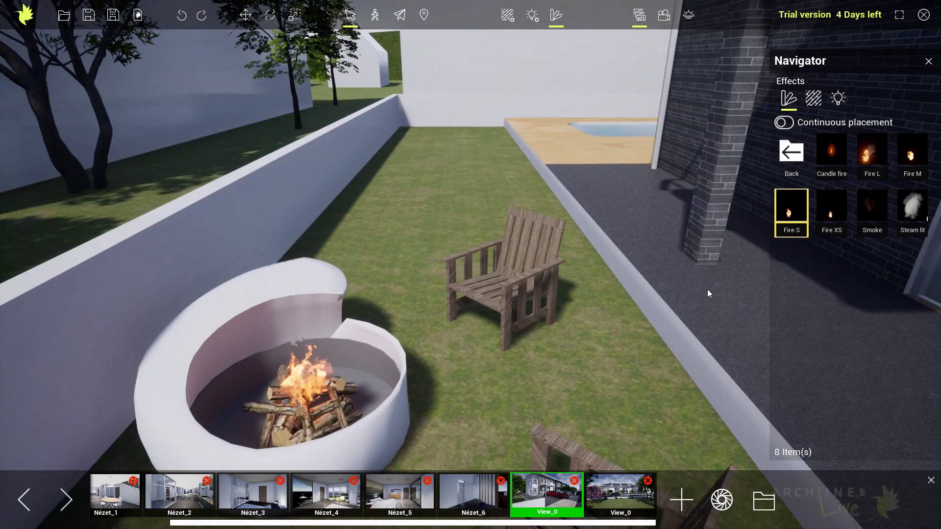
pyautogui.click(790, 156)
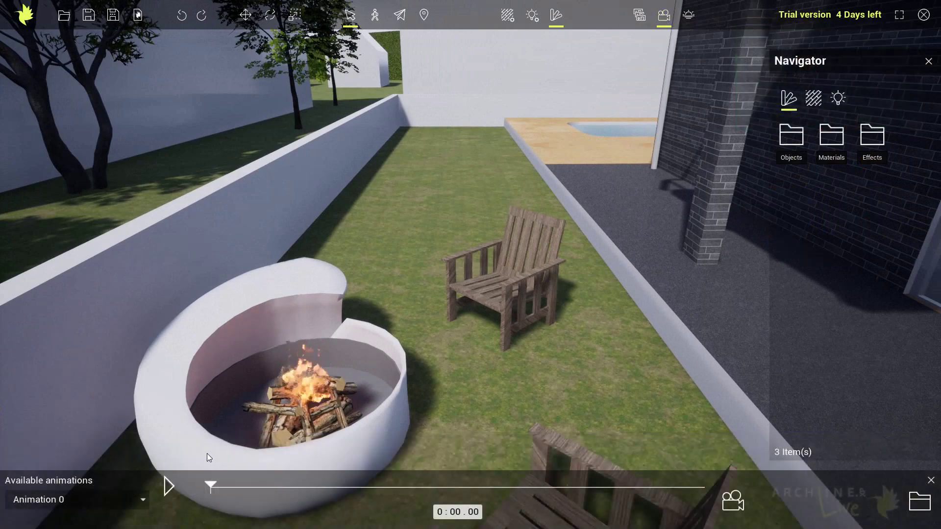
# Scrub Animation 0 to 0:01.00, then select Animation 1, scrub through it and preview its playback
pyautogui.moveTo(211, 485); pyautogui.dragTo(333, 488)
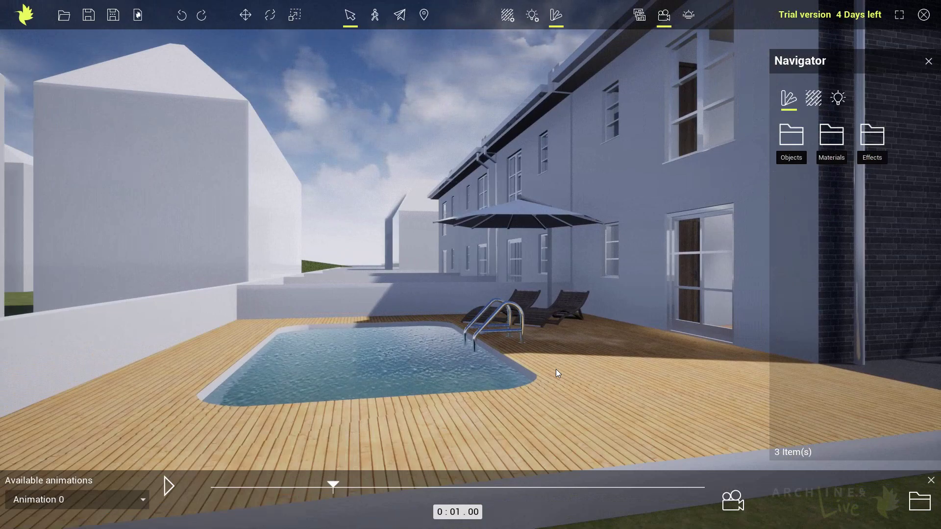
pyautogui.click(137, 501)
pyautogui.click(50, 462)
pyautogui.moveTo(311, 484)
pyautogui.mouseDown()
pyautogui.moveTo(264, 487)
pyautogui.moveTo(473, 489)
pyautogui.moveTo(398, 487)
pyautogui.mouseUp()
pyautogui.click(168, 486)
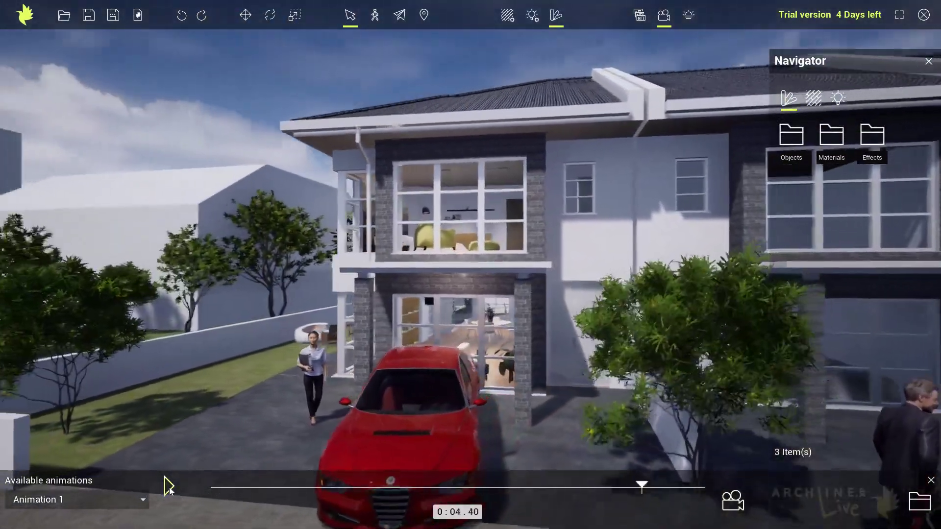
pyautogui.click(169, 491)
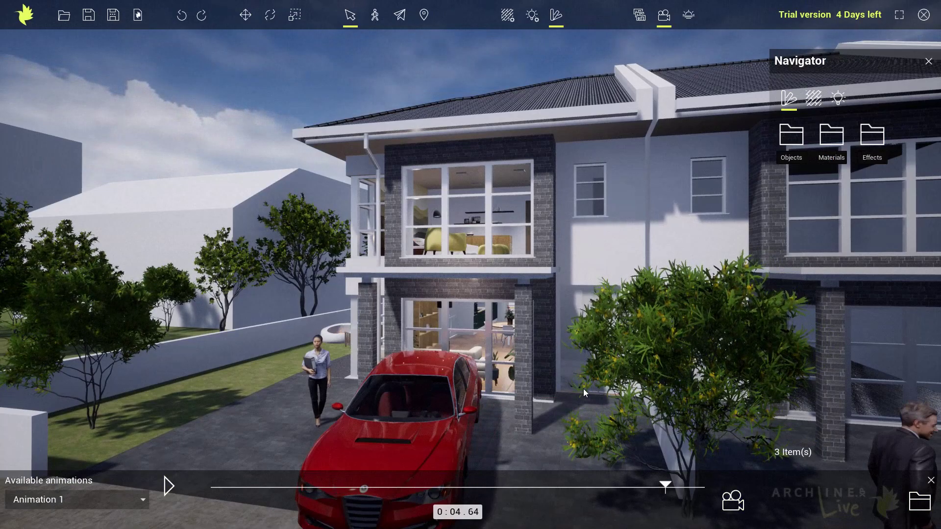
# Open the project's output folder from the animation tools and browse to Documents > WEBINAR > Animation
pyautogui.click(920, 501)
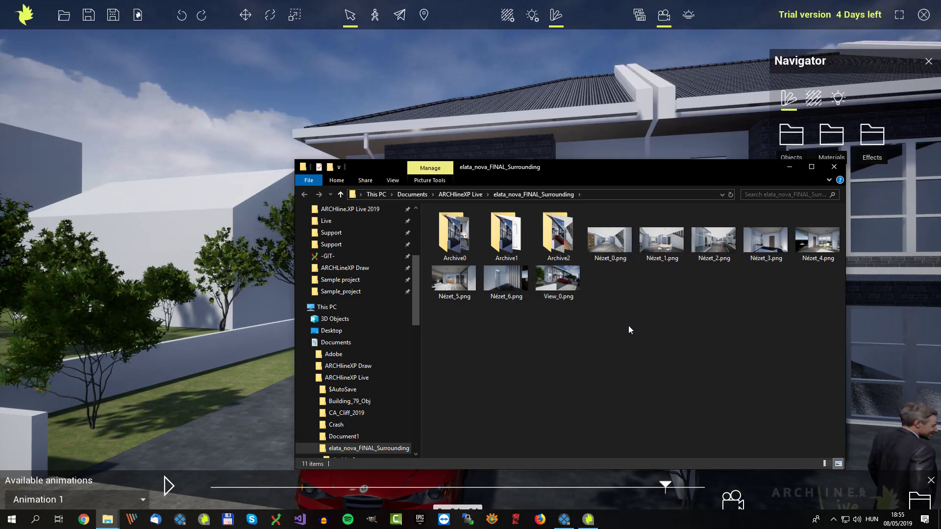
pyautogui.click(461, 194)
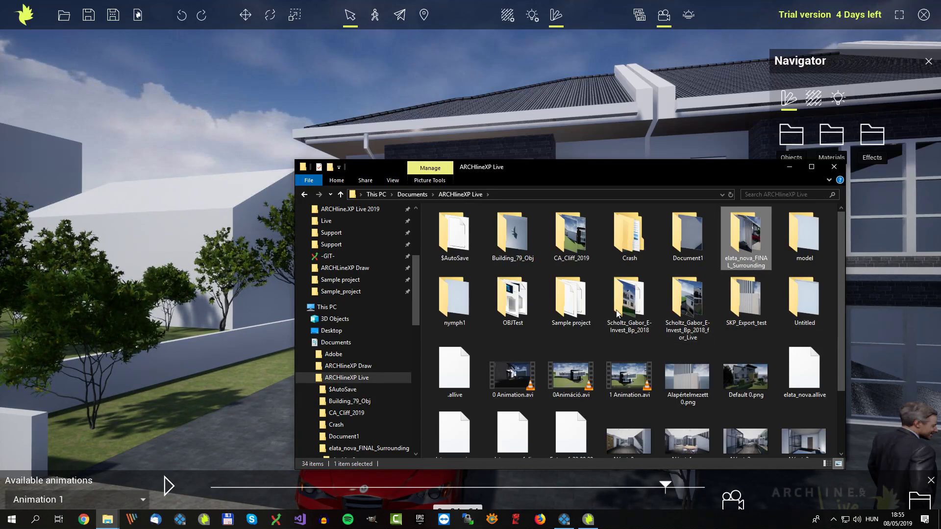
pyautogui.click(413, 195)
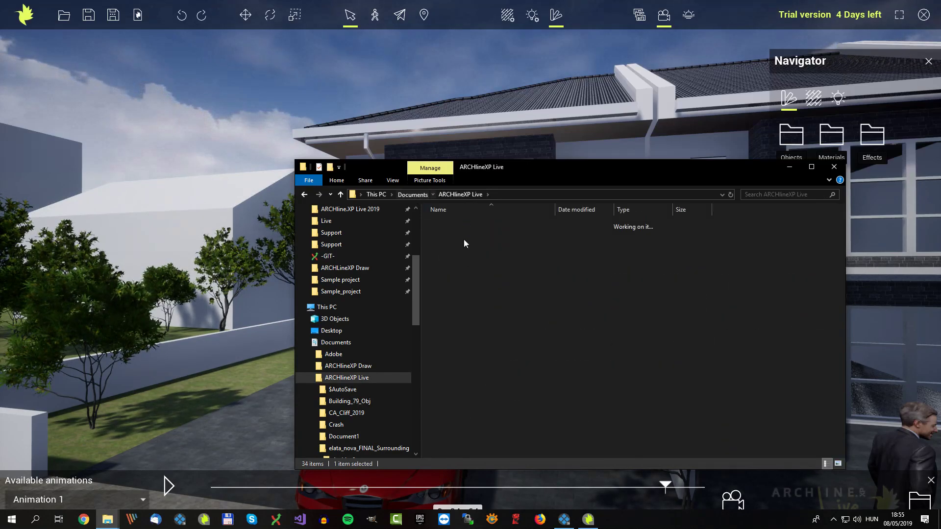
pyautogui.doubleClick(471, 381)
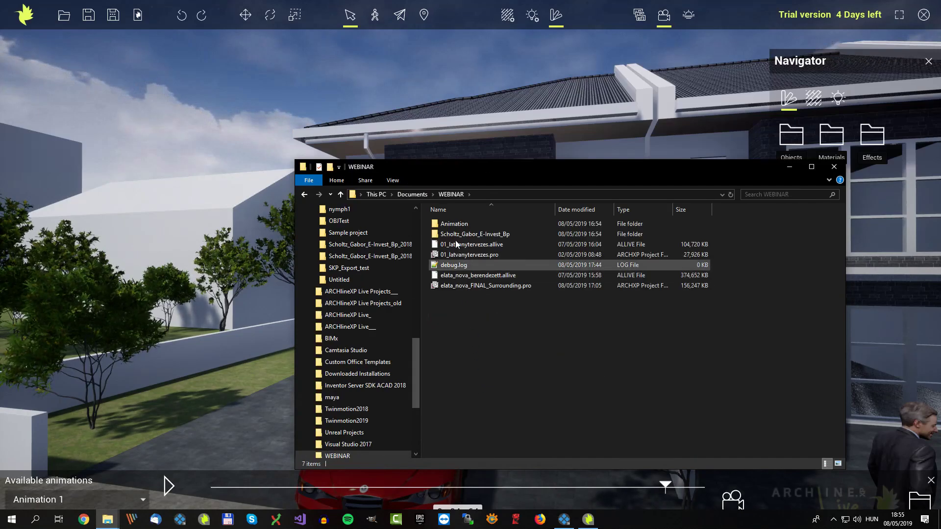
pyautogui.doubleClick(455, 222)
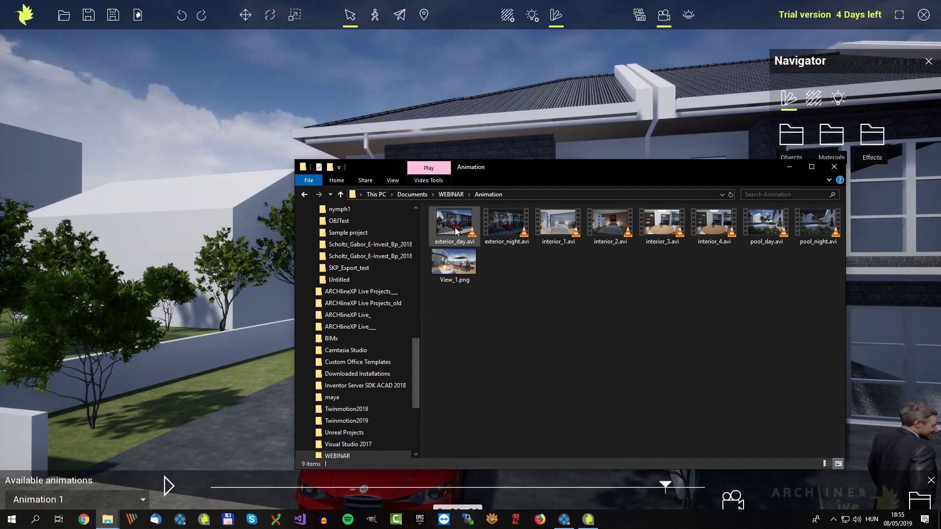
# Play the rendered exterior_day.avi video and close the media player
pyautogui.click(455, 231)
pyautogui.doubleClick(456, 233)
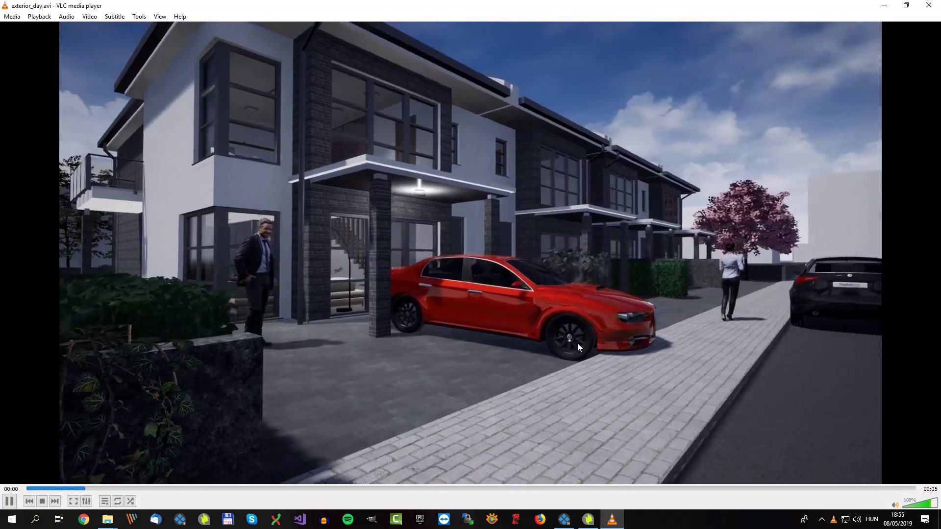
pyautogui.click(800, 121)
pyautogui.click(930, 7)
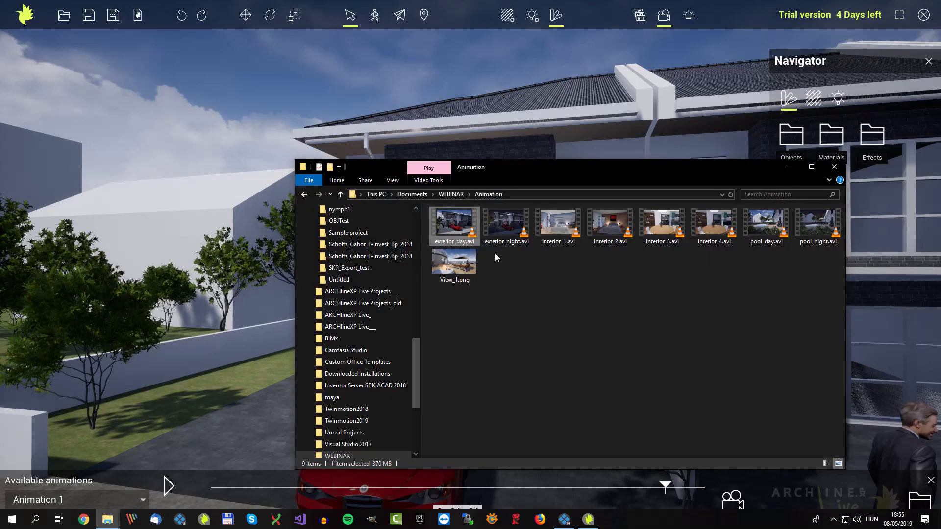
# Play the rendered exterior_night.avi video, pause it, close the media player and return to ARCHLine.XP Live
pyautogui.doubleClick(496, 228)
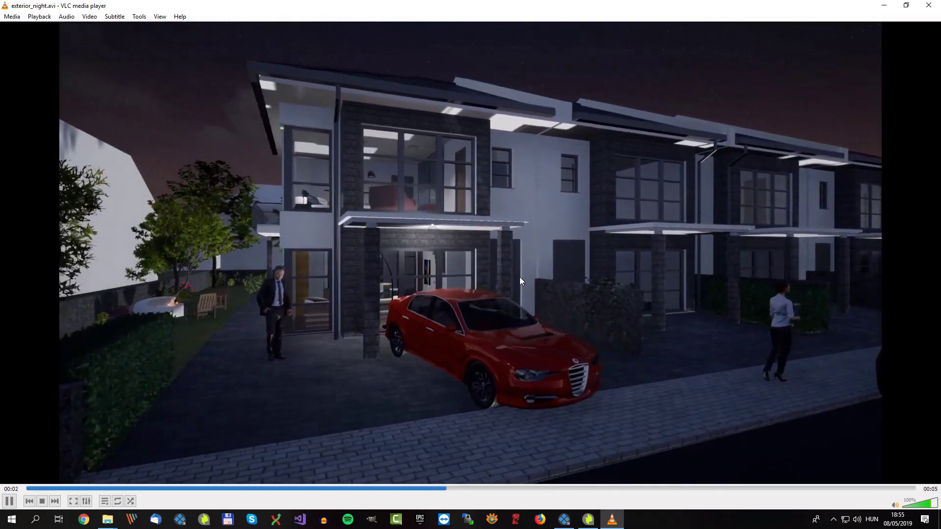
pyautogui.press('space')
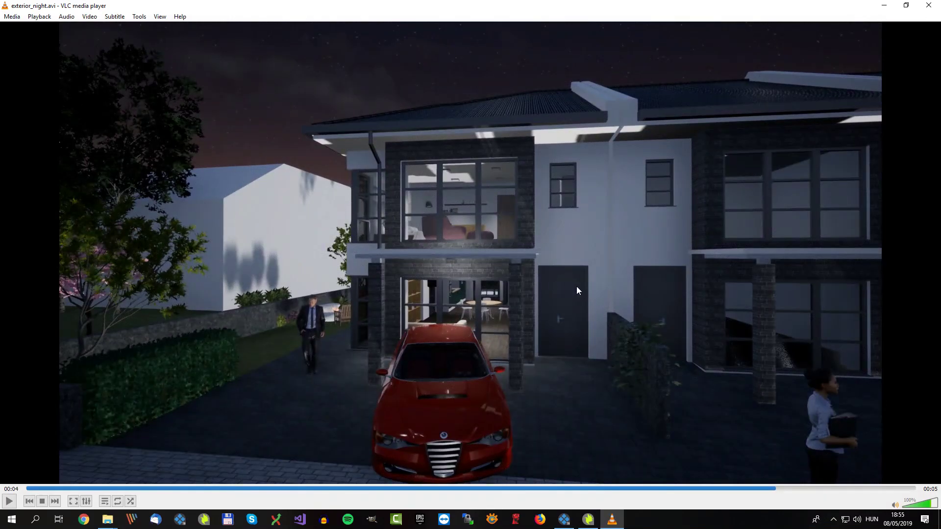
pyautogui.click(928, 6)
pyautogui.click(592, 111)
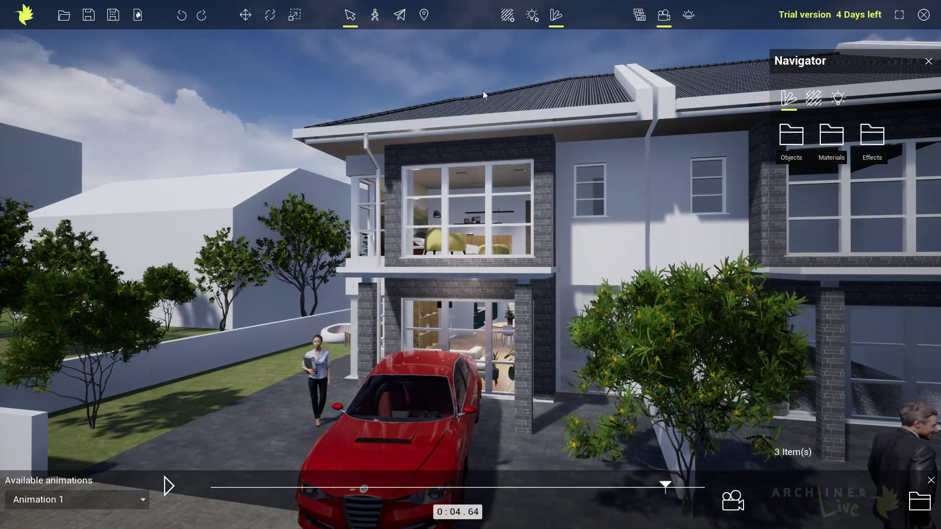
# Close the animation timeline and the Navigator to clear the view of the house
pyautogui.click(378, 22)
pyautogui.click(929, 444)
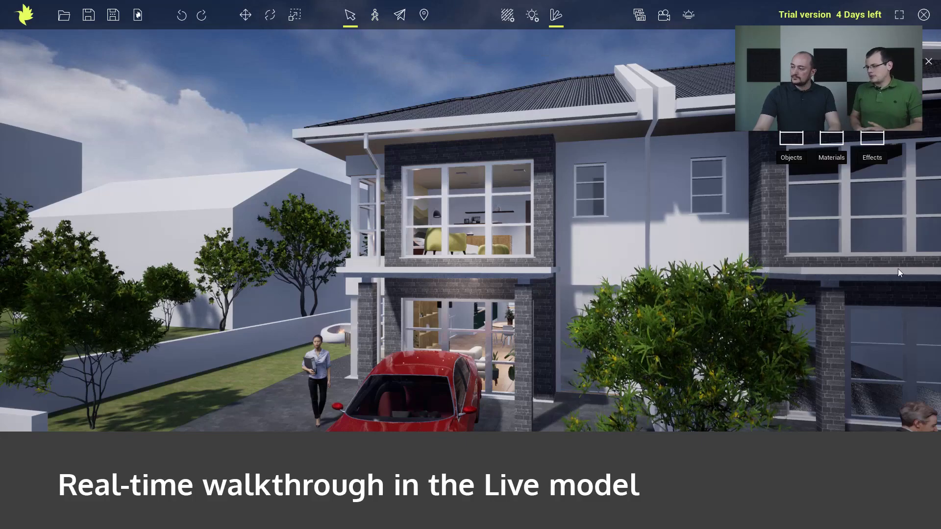
pyautogui.click(929, 62)
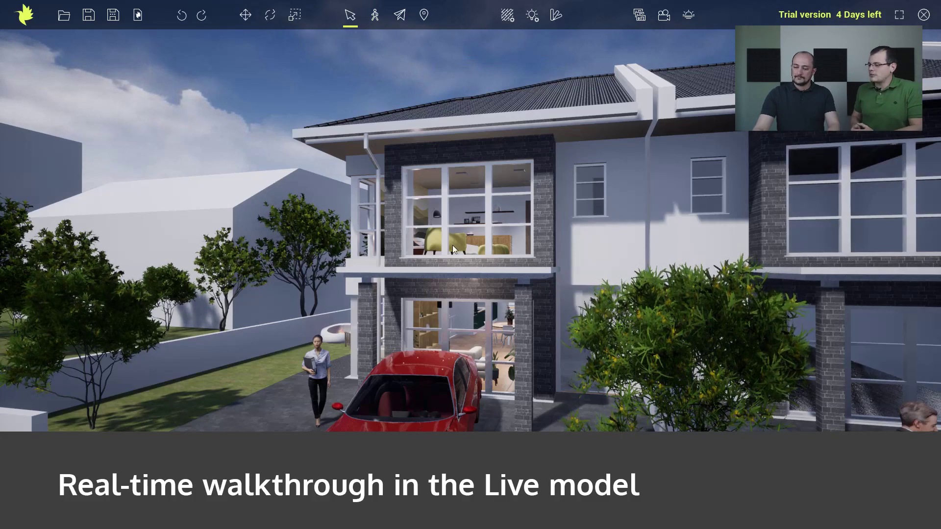
# Enter walk mode in front of the house, walk around on the street, and hide and redisplay the controls hint
pyautogui.moveTo(452, 248)
pyautogui.mouseDown(button='middle')
pyautogui.moveTo(495, 211)
pyautogui.moveTo(414, 237)
pyautogui.moveTo(435, 246)
pyautogui.mouseUp(button='middle')
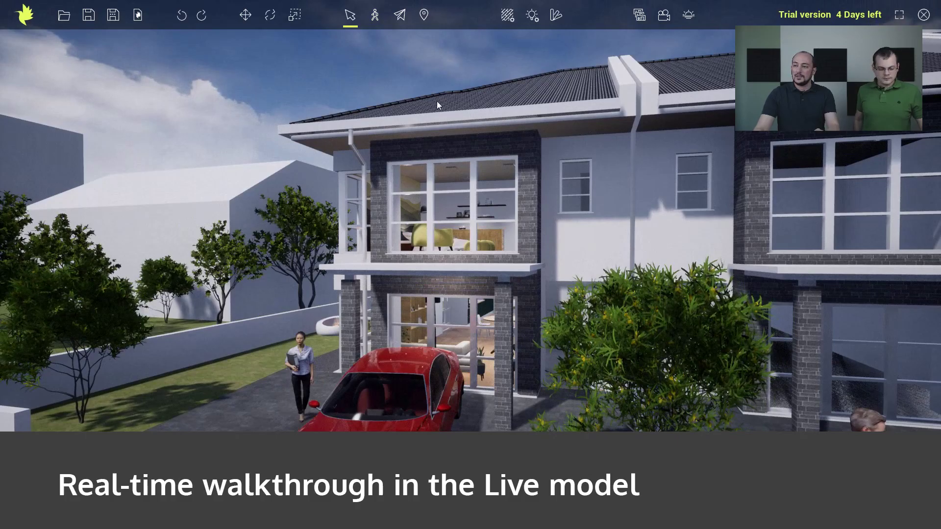
pyautogui.click(380, 18)
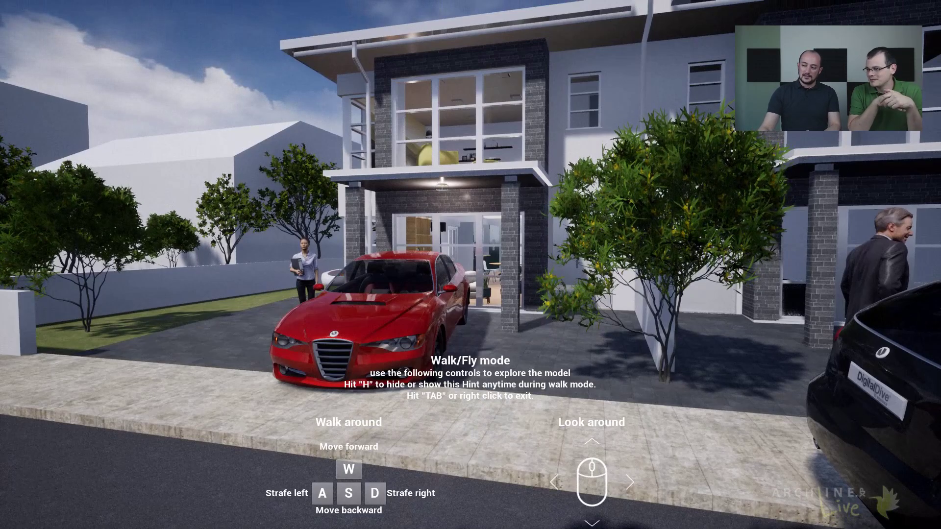
pyautogui.press('s')
pyautogui.press('w')
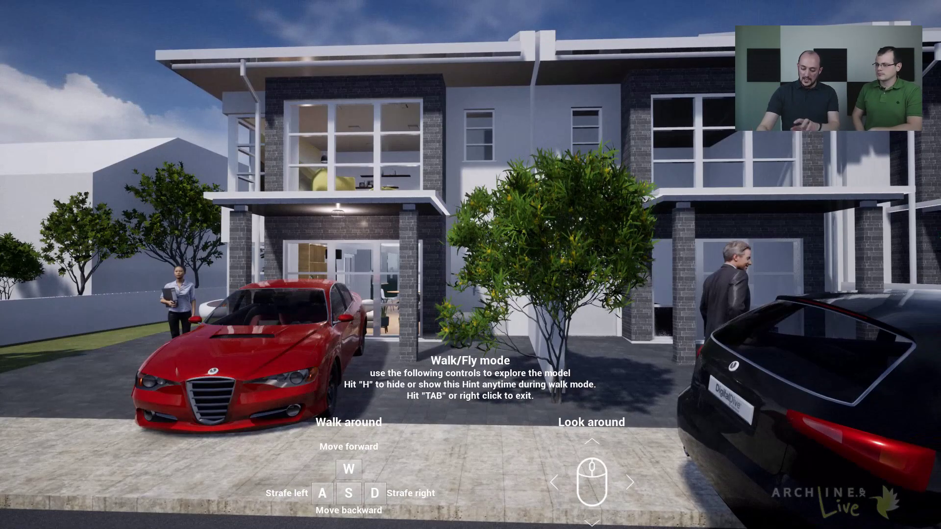
pyautogui.press('a')
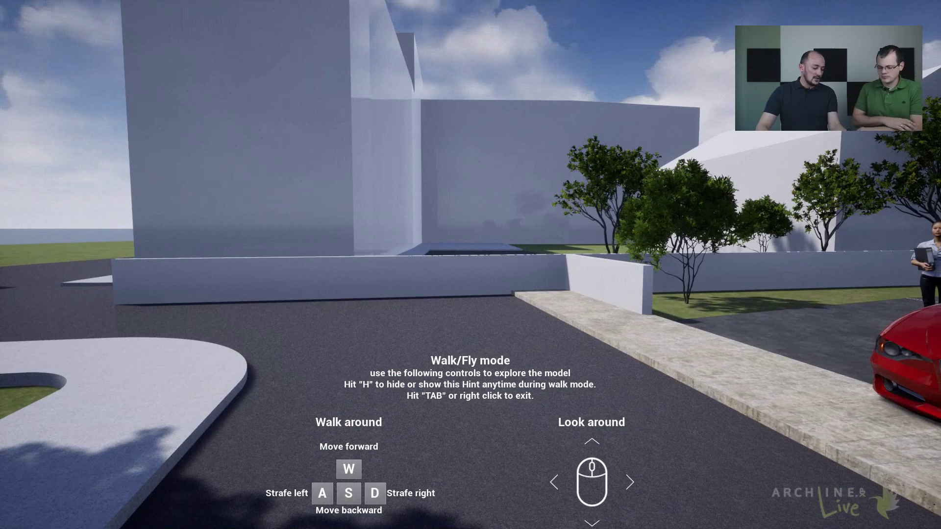
pyautogui.press('h')
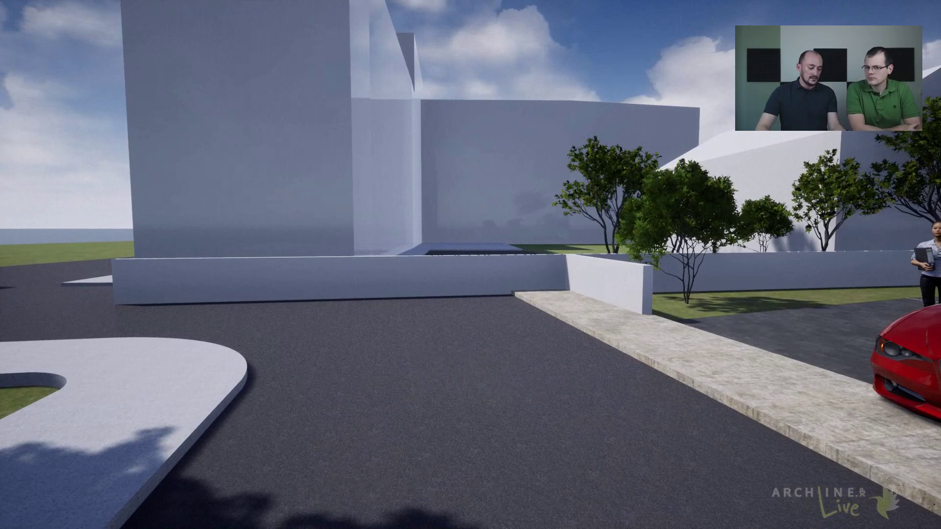
pyautogui.press('h')
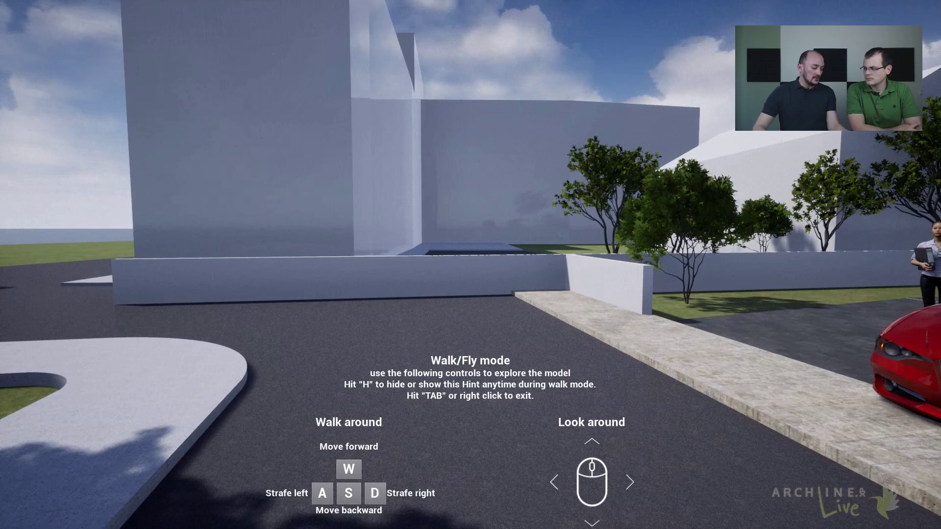
# Walk forward and backward along the street, look around at the row of houses, and exit walk mode
pyautogui.press('w')
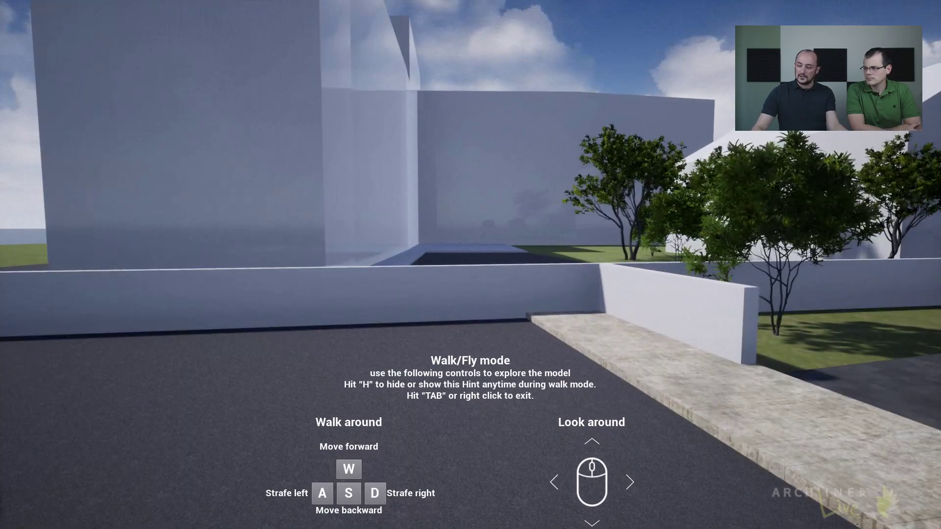
pyautogui.press('s')
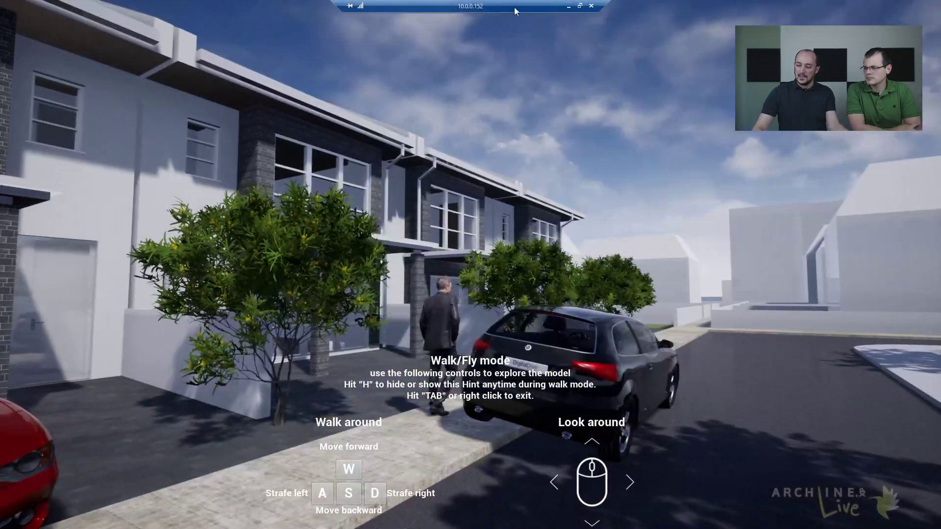
pyautogui.press('Down')
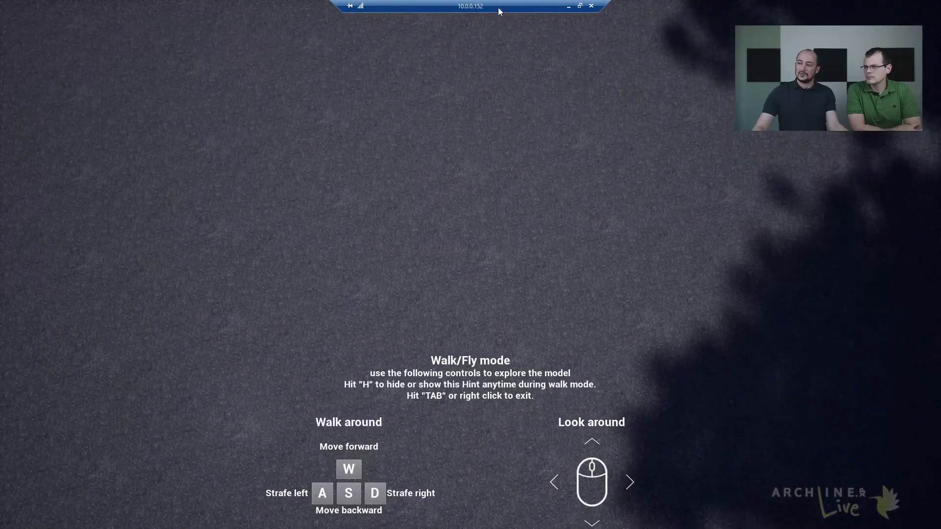
pyautogui.press('Tab')
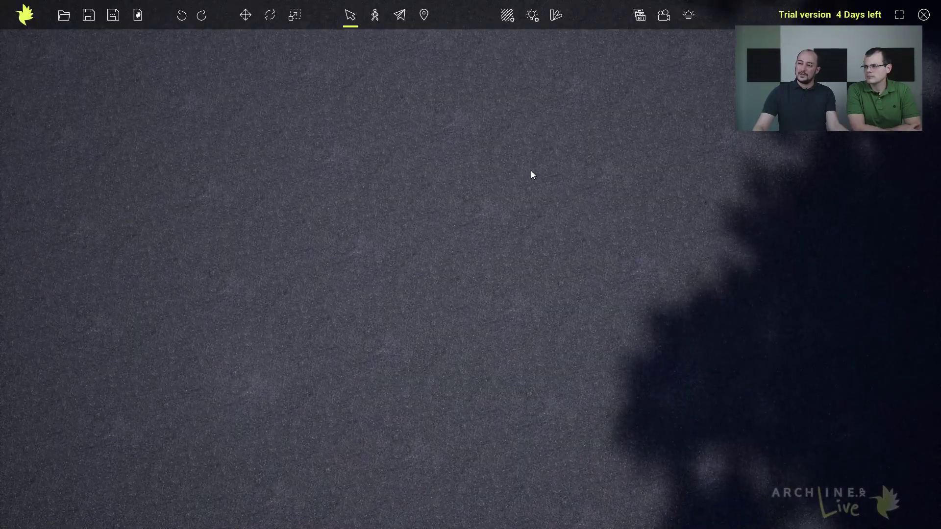
# Bring the view back to the house front with the red car, enter walk mode, step forward and backward, and exit
pyautogui.moveTo(527, 105); pyautogui.dragTo(508, 152, button='right')
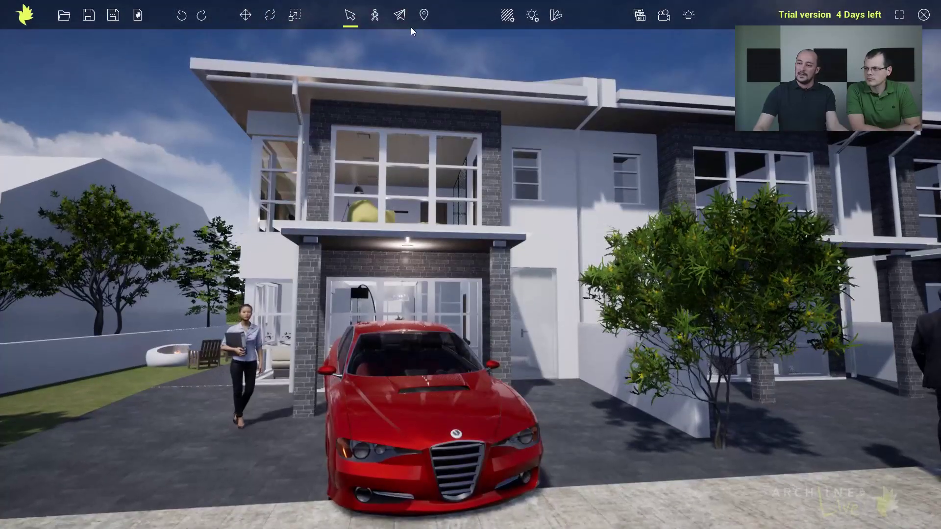
pyautogui.click(375, 15)
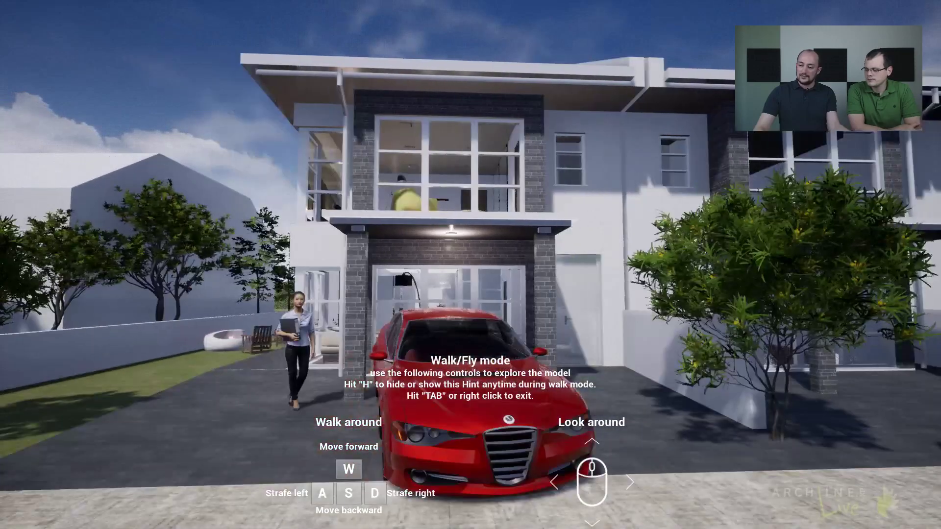
pyautogui.press('w')
pyautogui.press('s')
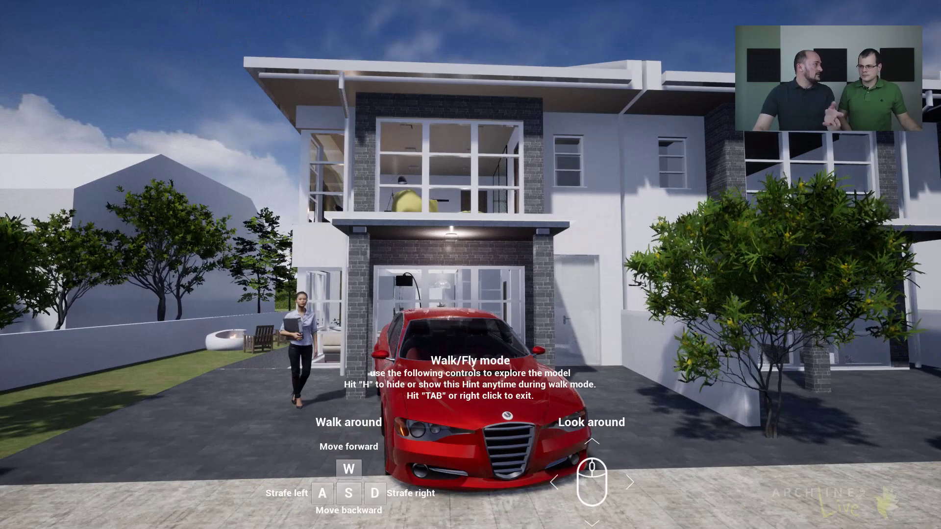
pyautogui.rightClick(366, 21)
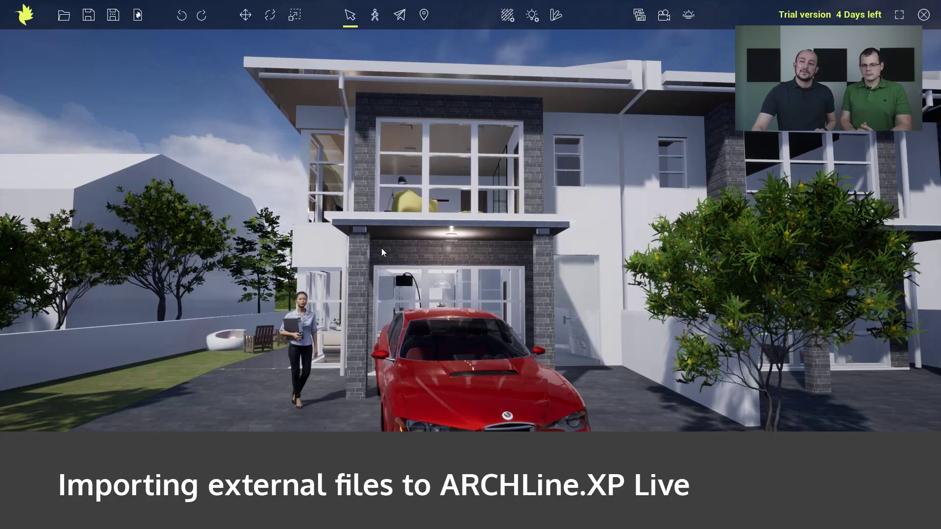
# Return to the Start screen and import the external OBJ house model from the Import_test folder
pyautogui.click(138, 16)
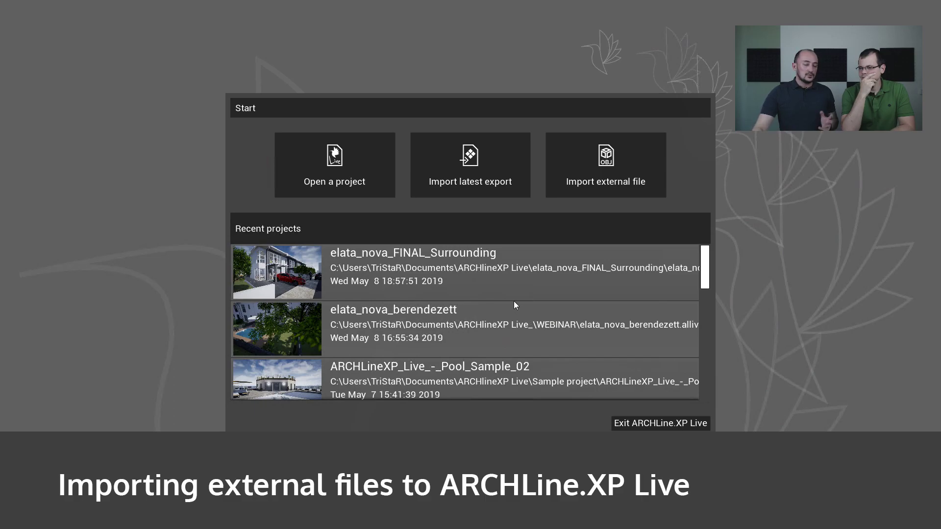
pyautogui.click(606, 172)
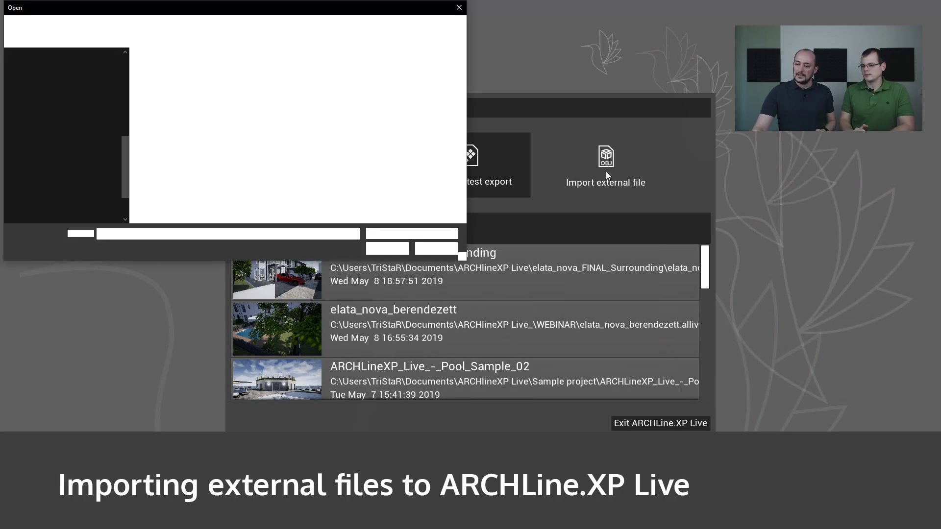
pyautogui.click(220, 75)
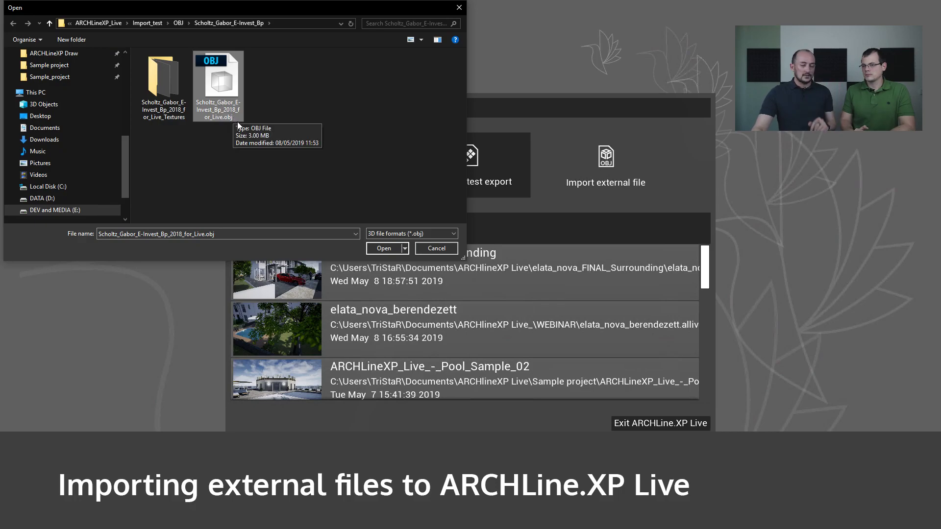
pyautogui.click(384, 248)
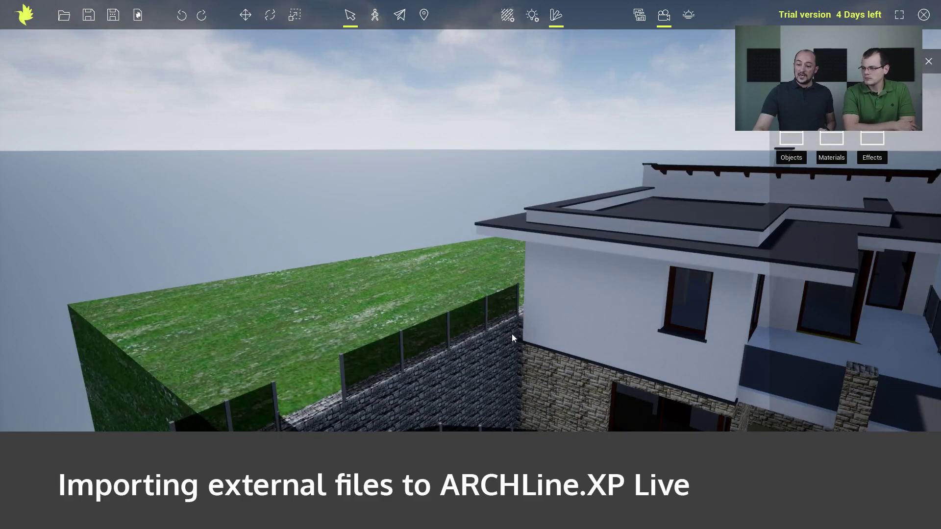
# Examine the imported house from the roof, the terrace side and the stone-clad facade
pyautogui.moveTo(513, 337); pyautogui.dragTo(428, 310, button='middle')
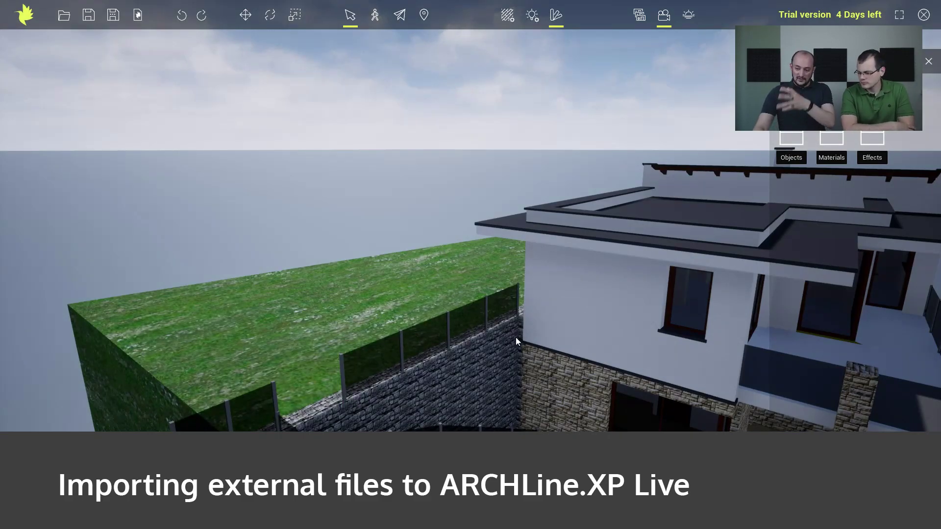
pyautogui.moveTo(428, 310); pyautogui.dragTo(477, 261, button='right')
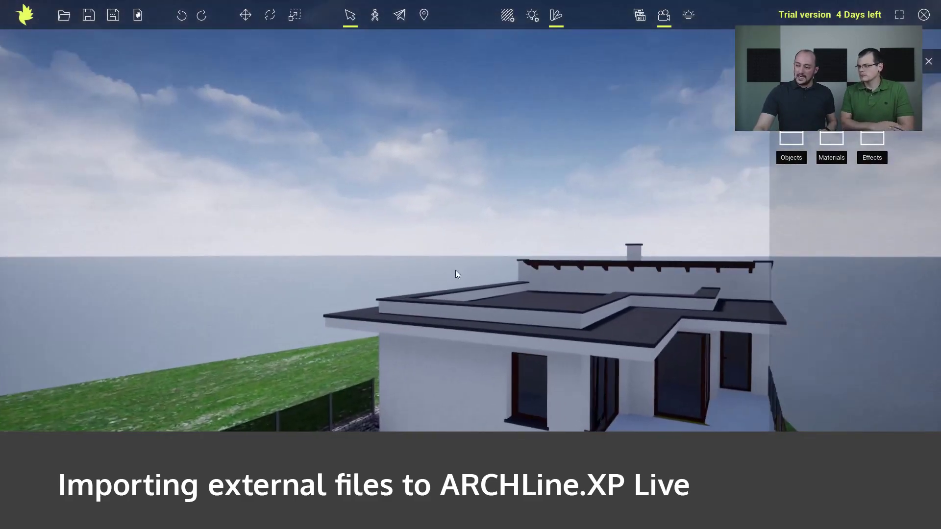
pyautogui.moveTo(487, 289); pyautogui.dragTo(421, 235, button='middle')
pyautogui.moveTo(540, 330); pyautogui.dragTo(399, 166, button='middle')
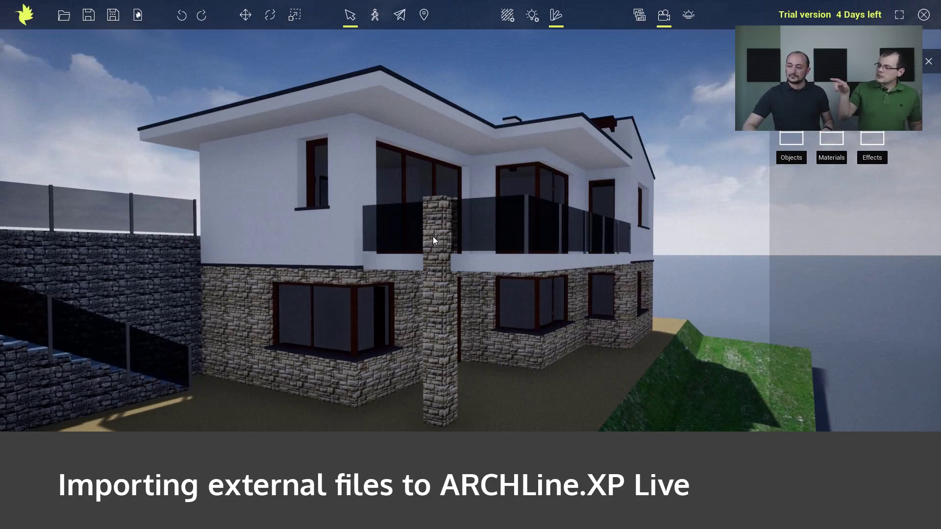
pyautogui.moveTo(447, 255); pyautogui.dragTo(445, 242, button='middle')
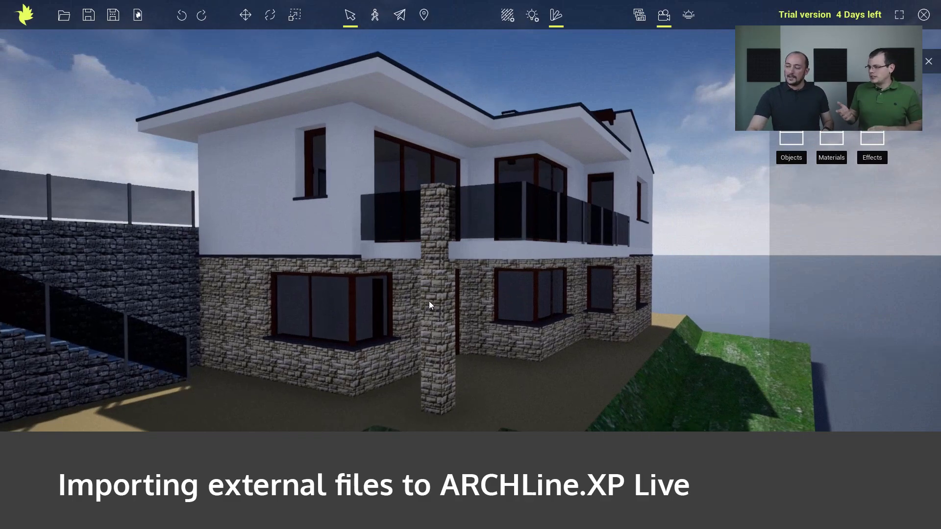
# Close the imported scene, open the recent project elata_nova_berendezett and look around the house toward its garden
pyautogui.click(24, 18)
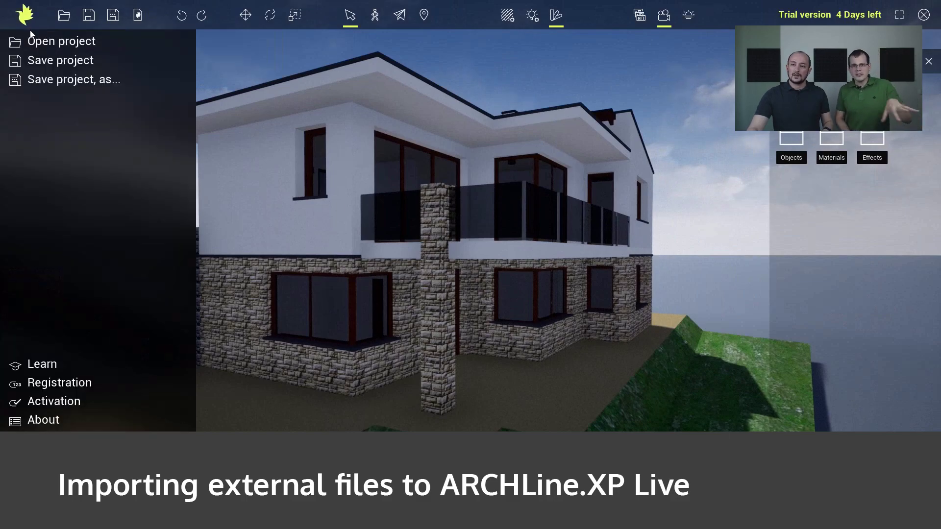
pyautogui.click(138, 15)
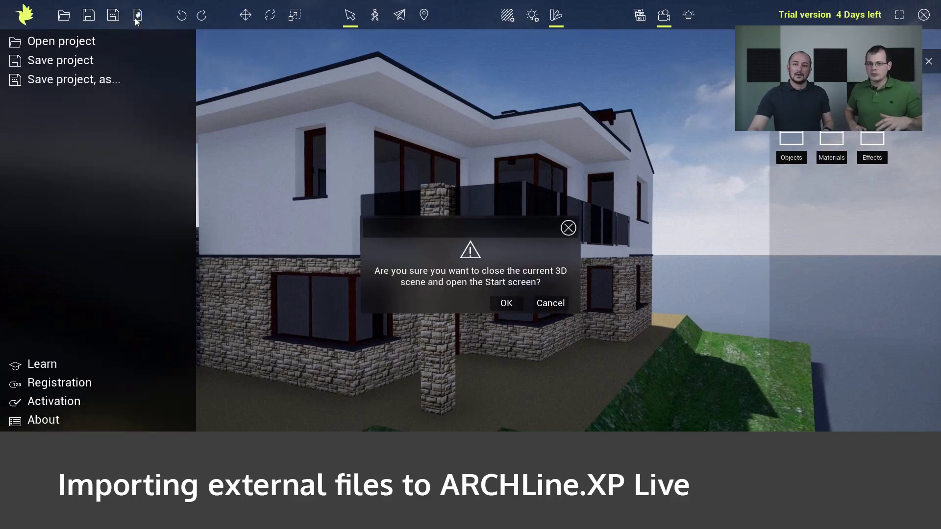
pyautogui.click(497, 304)
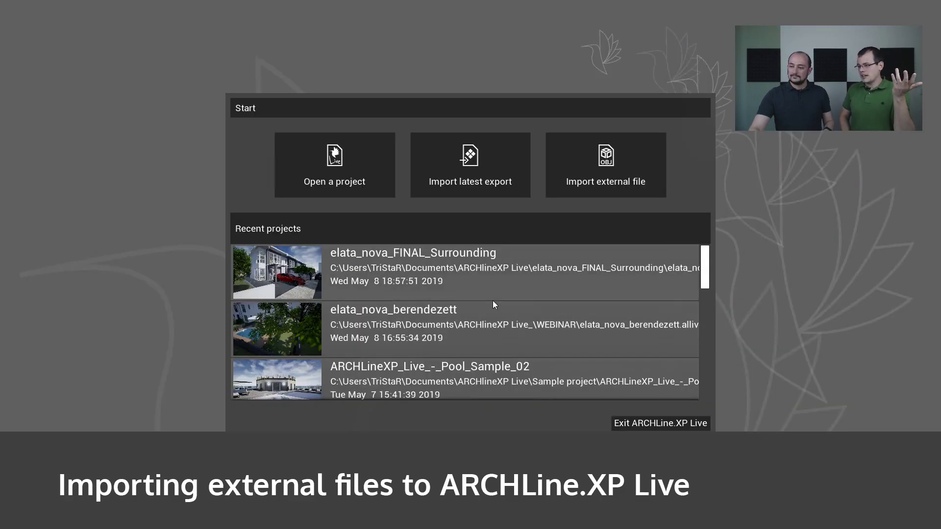
pyautogui.click(292, 331)
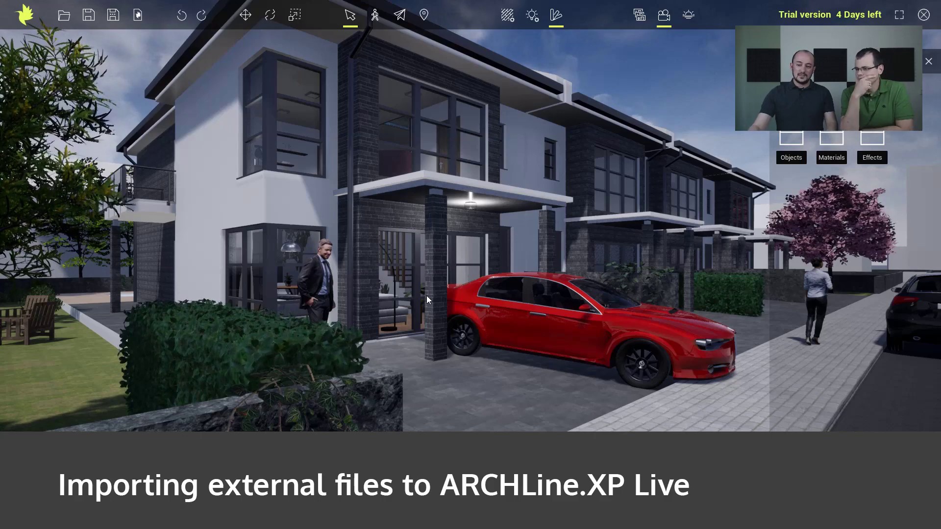
pyautogui.moveTo(211, 301); pyautogui.dragTo(441, 307, button='middle')
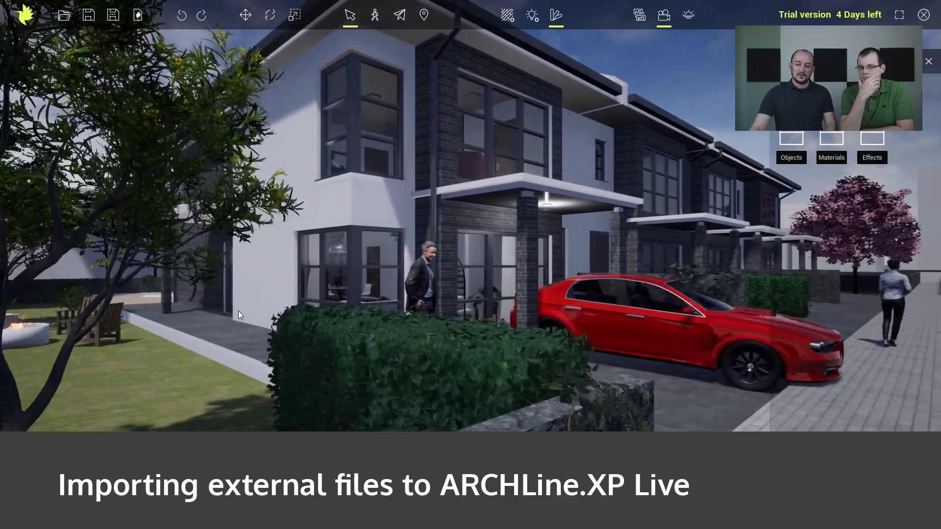
pyautogui.moveTo(304, 301)
pyautogui.mouseDown(button='middle')
pyautogui.moveTo(339, 304)
pyautogui.moveTo(337, 286)
pyautogui.moveTo(392, 284)
pyautogui.mouseUp(button='middle')
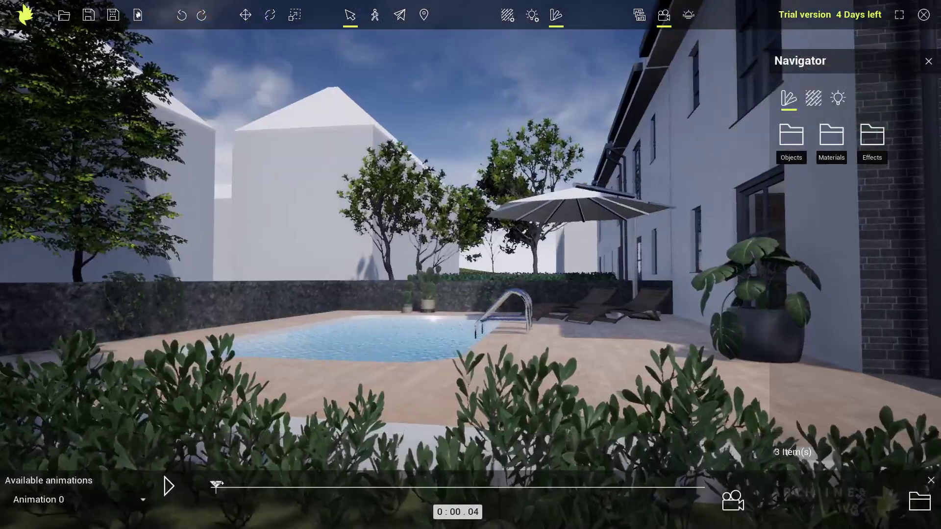
# Scrub through Animation 0 around the pool, switch to Animation 1 and scrub through its timeline
pyautogui.moveTo(216, 486); pyautogui.dragTo(542, 481)
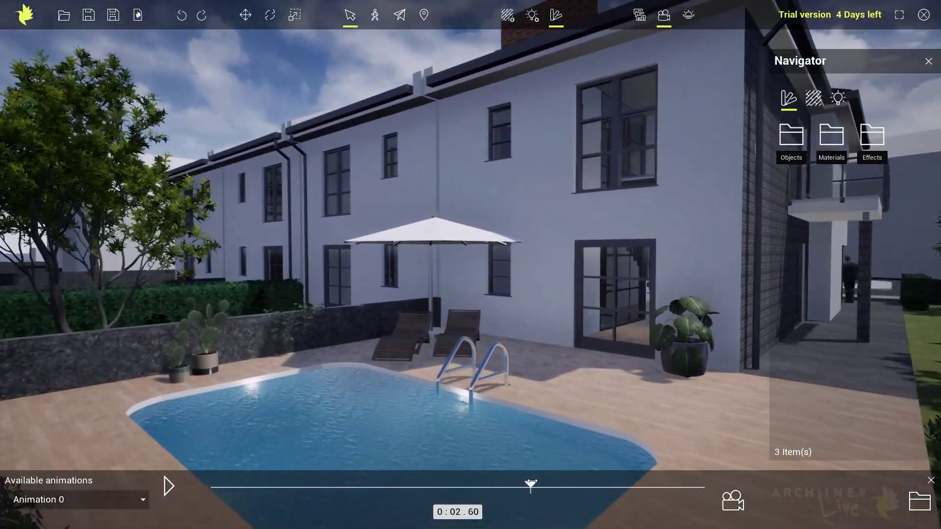
pyautogui.click(132, 499)
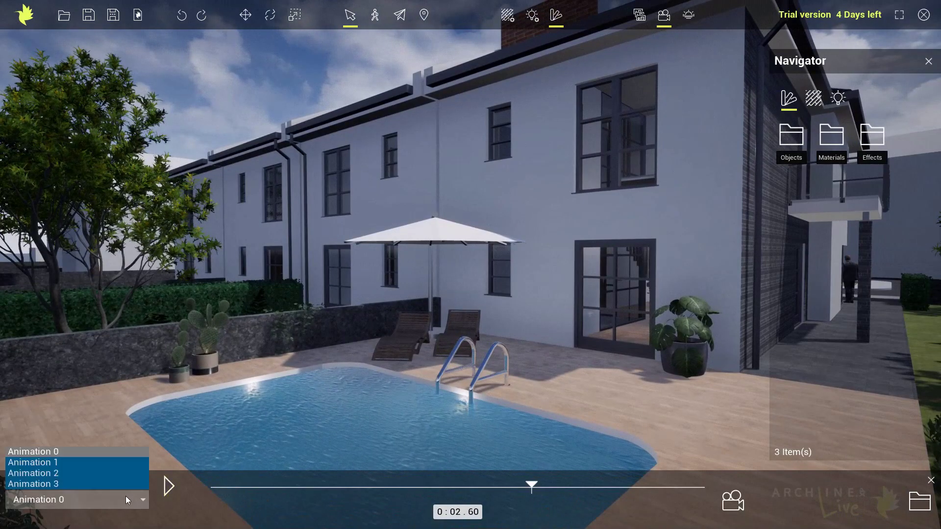
pyautogui.click(62, 463)
pyautogui.moveTo(272, 487); pyautogui.dragTo(492, 486)
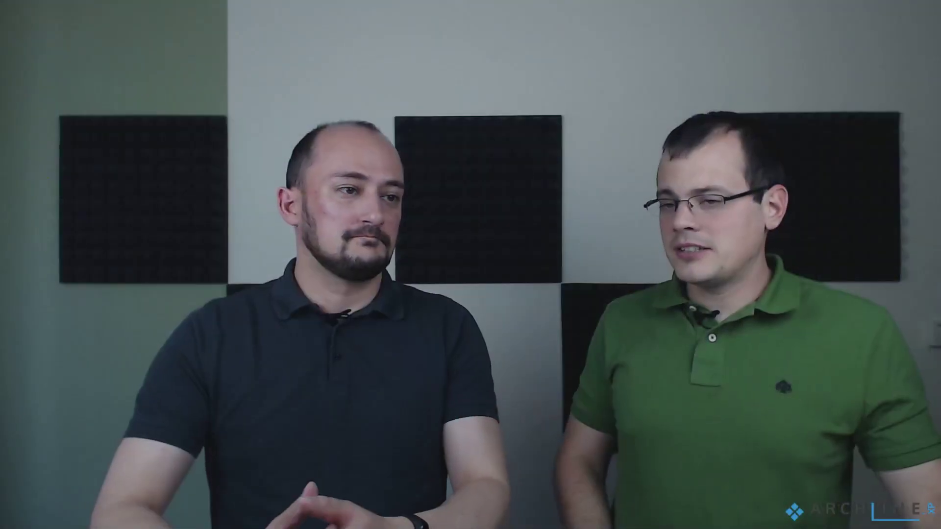